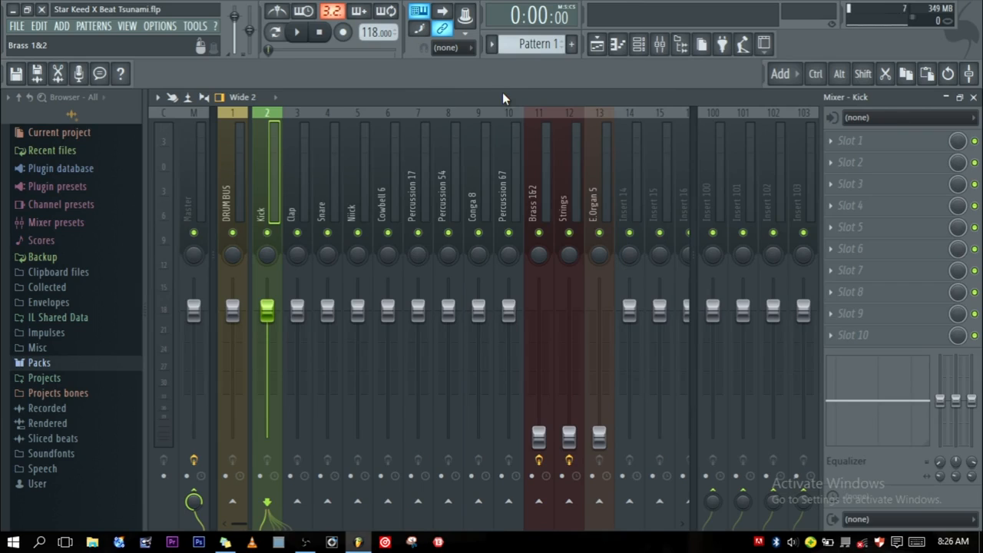
- Compare the drum channels in the channel rack with their matching mixer tracks, including Kick, Snare and DRUM BUS
click(483, 109)
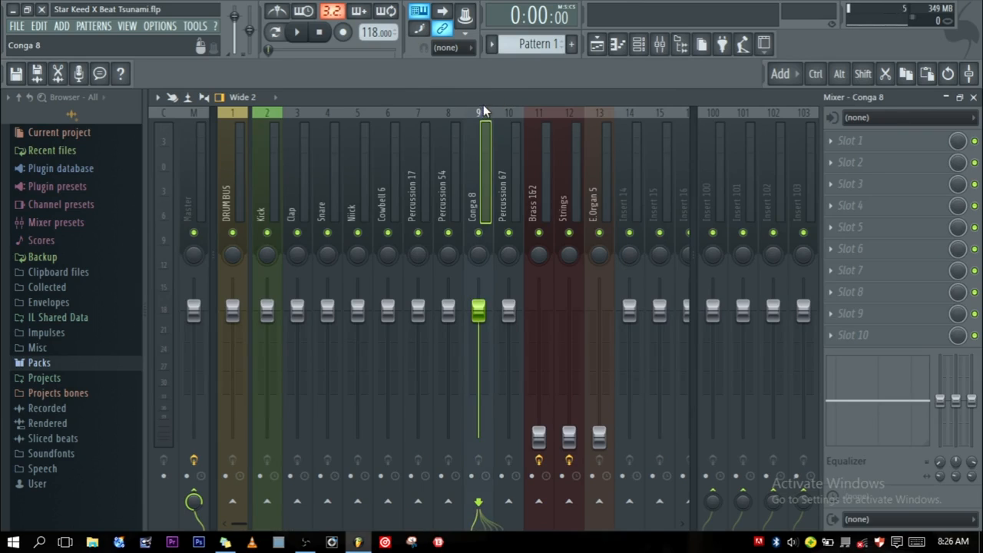
click(267, 190)
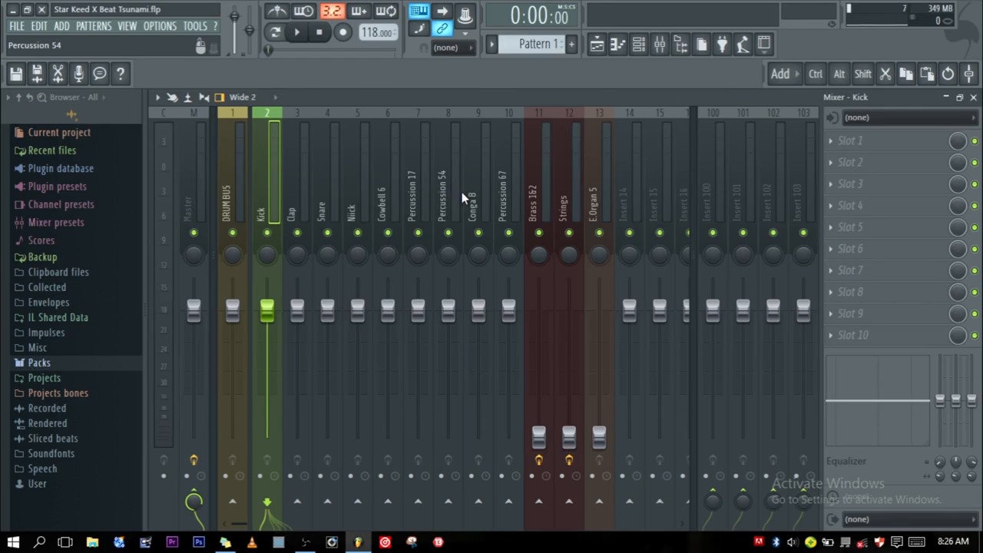
key(F6)
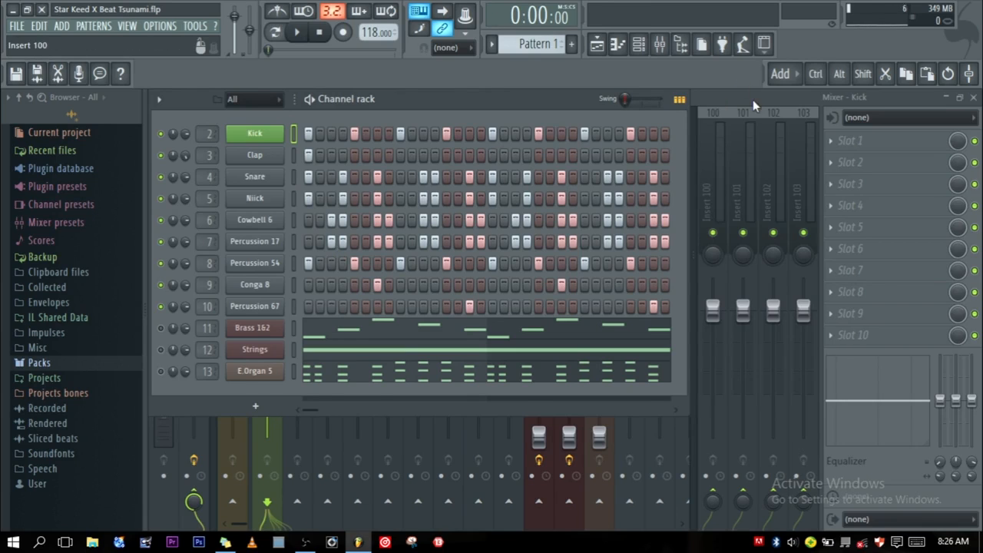
click(718, 101)
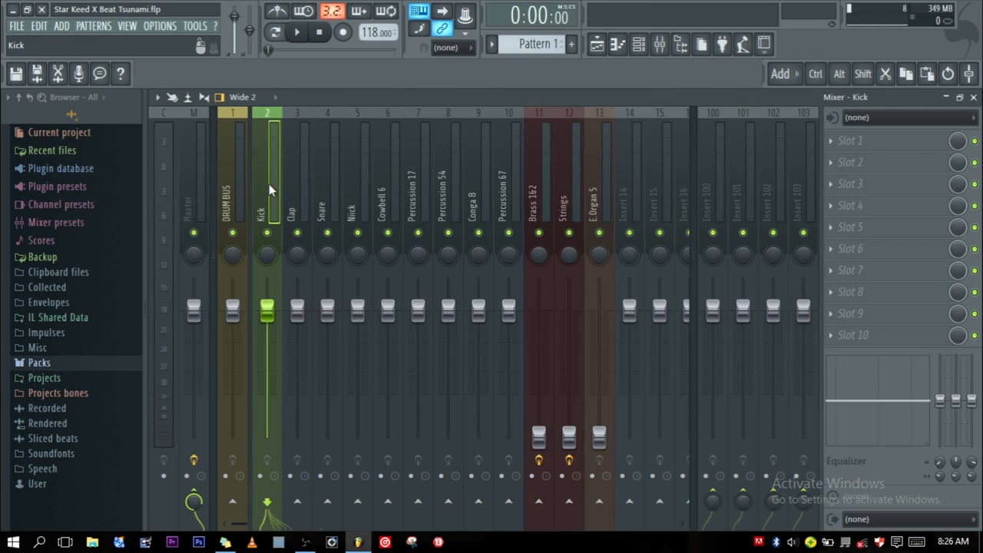
click(231, 192)
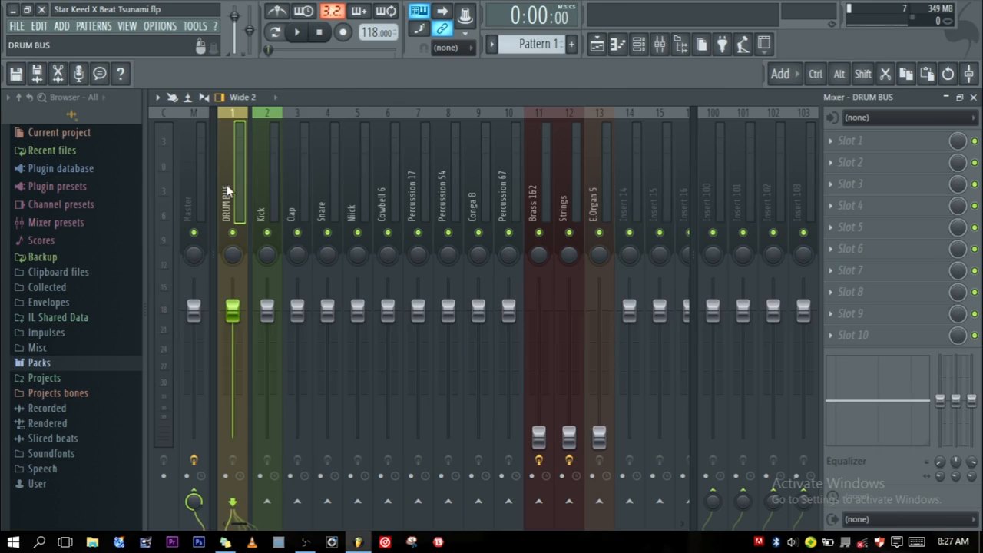
click(295, 192)
click(315, 190)
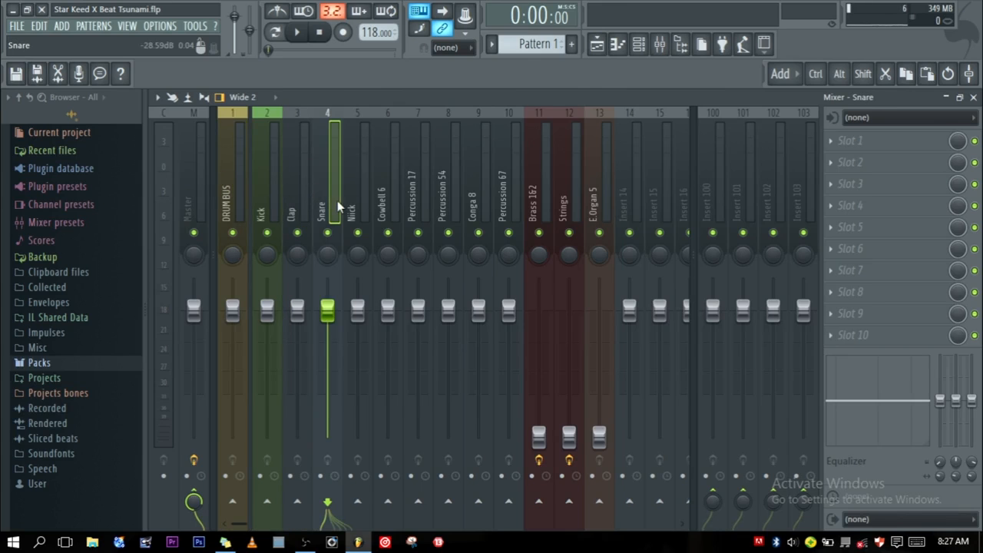
key(F6)
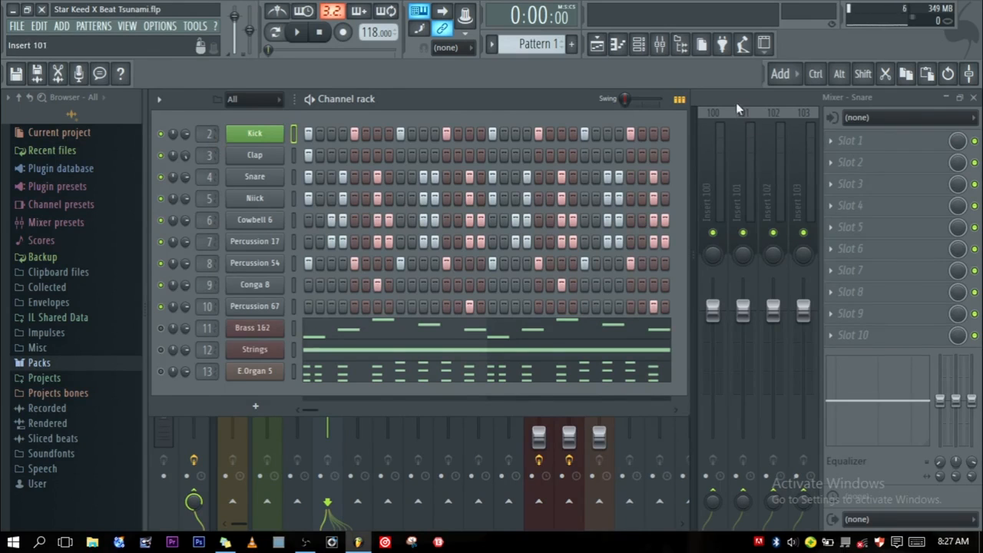
key(F9)
click(265, 181)
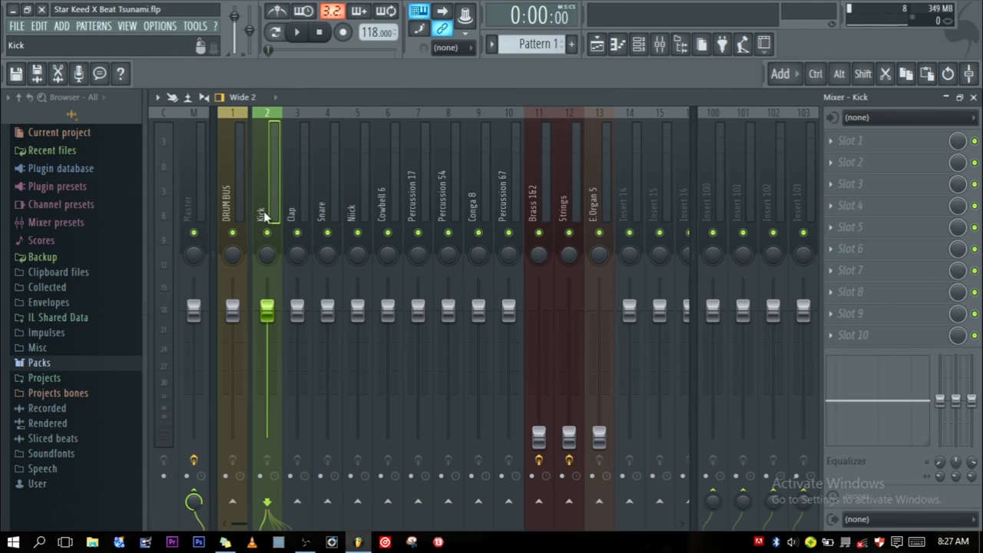
key(F6)
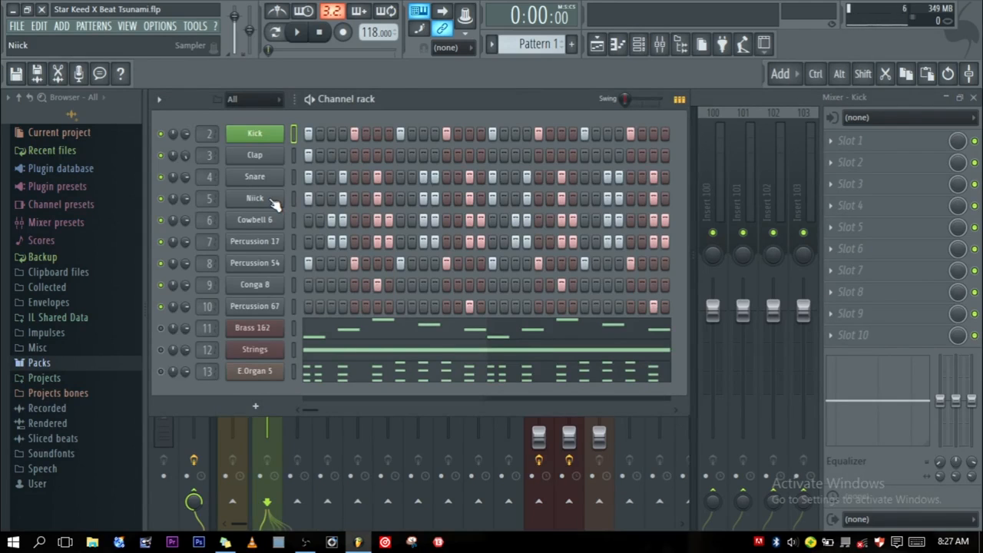
click(719, 97)
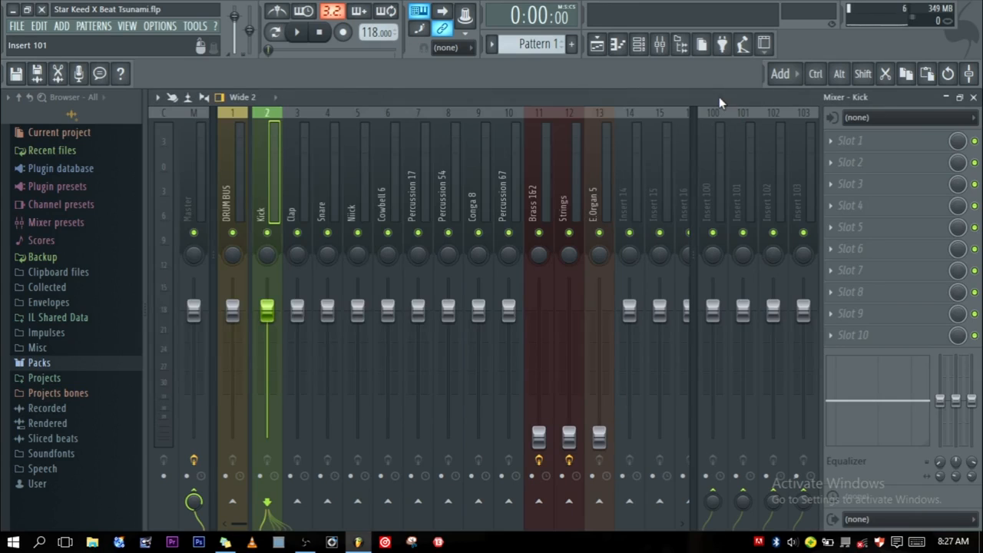
- Play Pattern 1 to check the levels of the individual drum tracks in the mixer, and stop playback
click(503, 108)
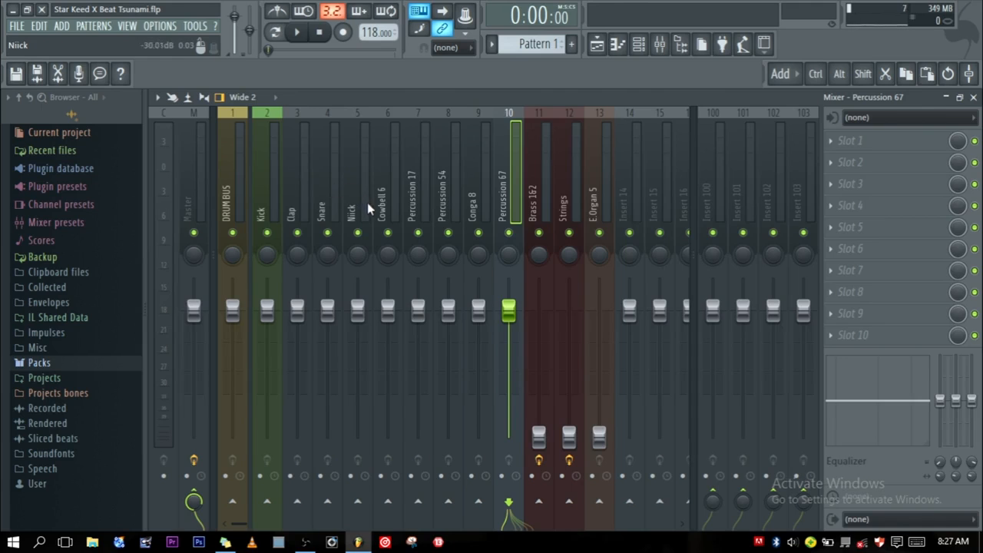
key(space)
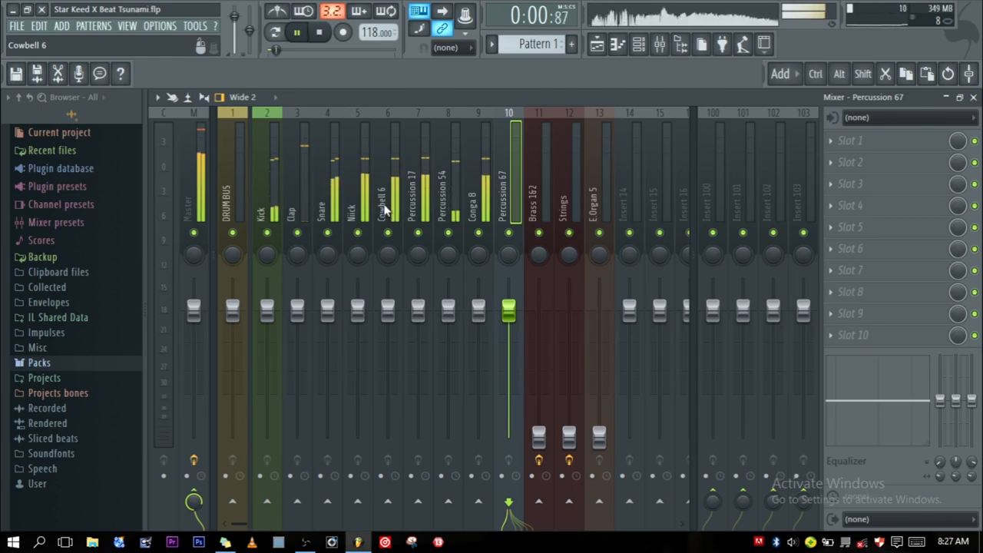
click(475, 223)
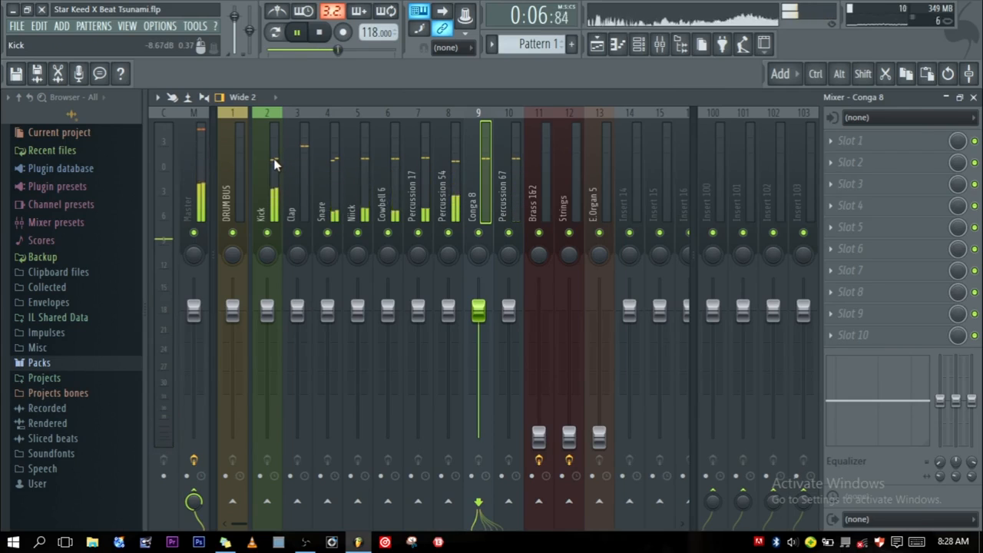
key(space)
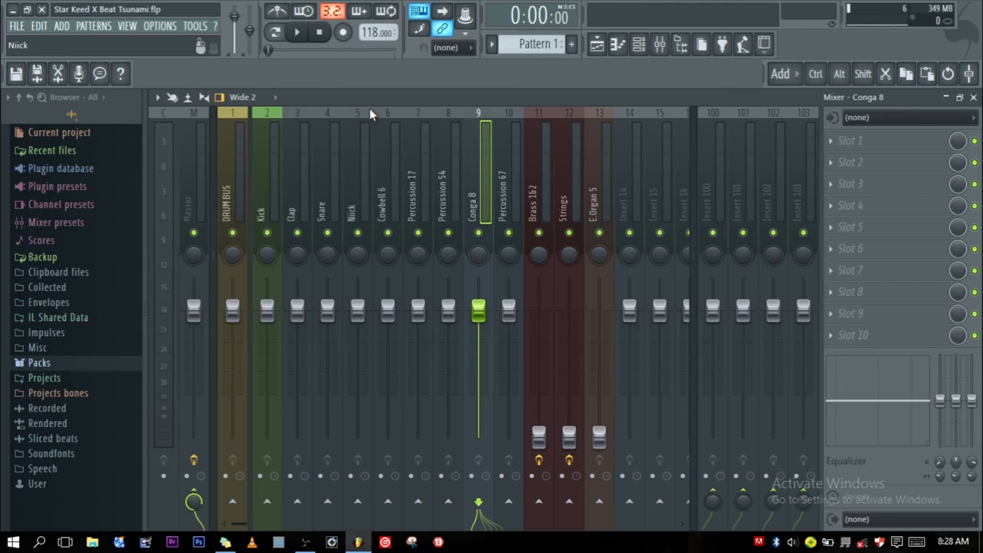
- Review the individual drum tracks in the mixer from Percussion 67 back to Kick, and the DRUM BUS track
click(514, 158)
click(472, 160)
click(421, 160)
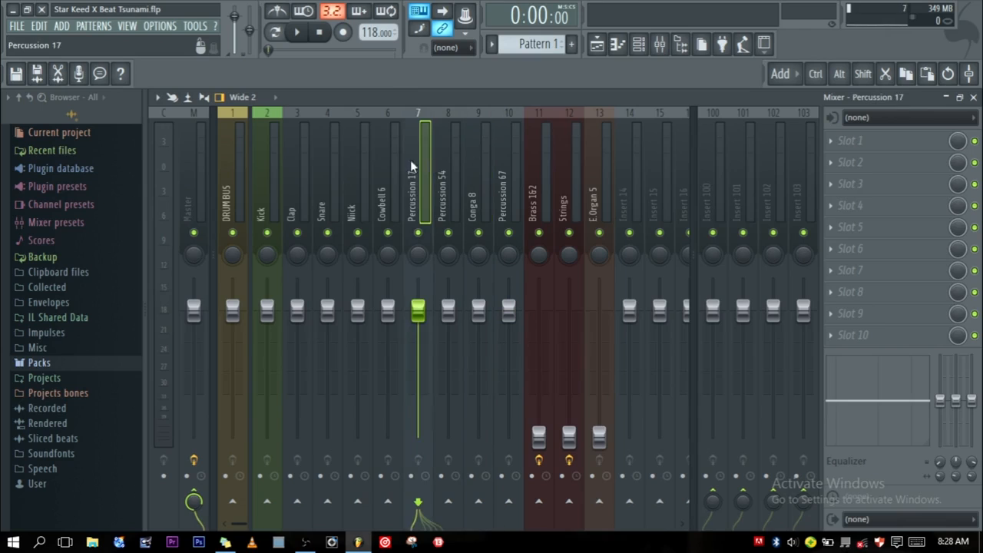
click(390, 158)
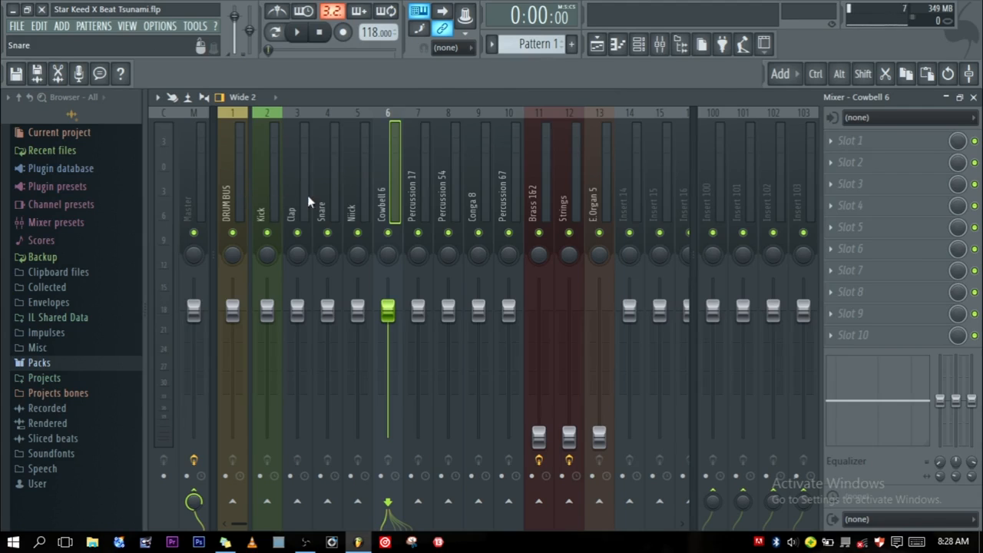
scroll(307, 195, up, 4)
scroll(373, 197, down, 6)
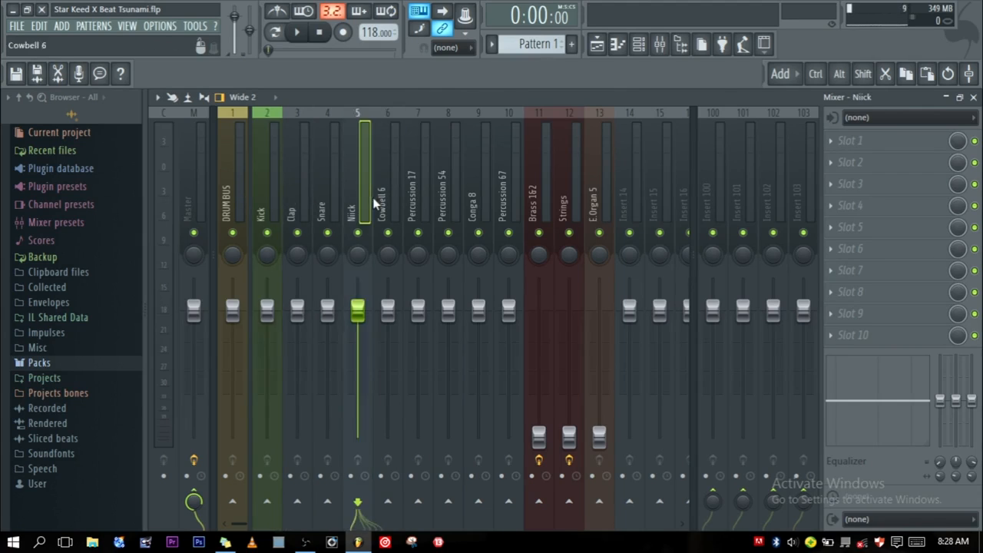
click(278, 199)
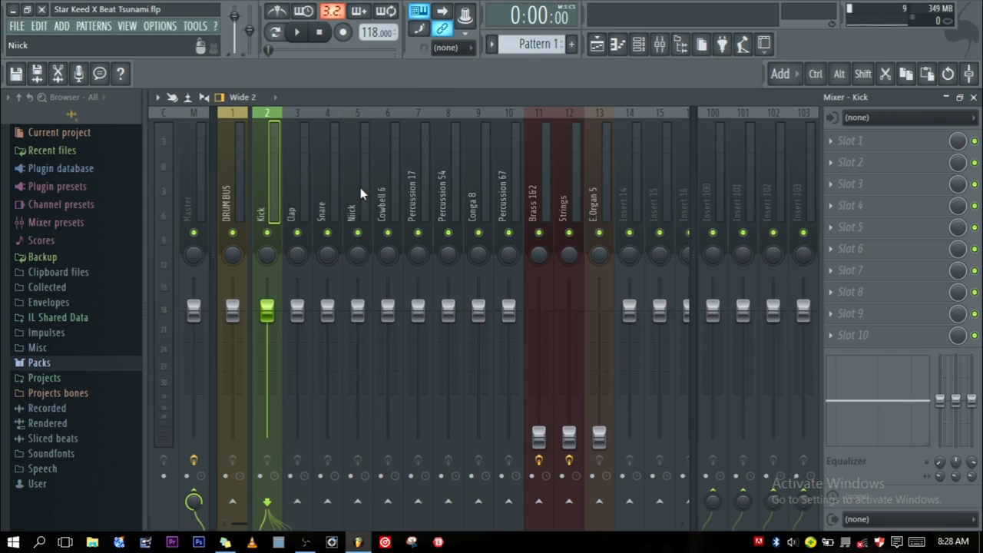
click(236, 194)
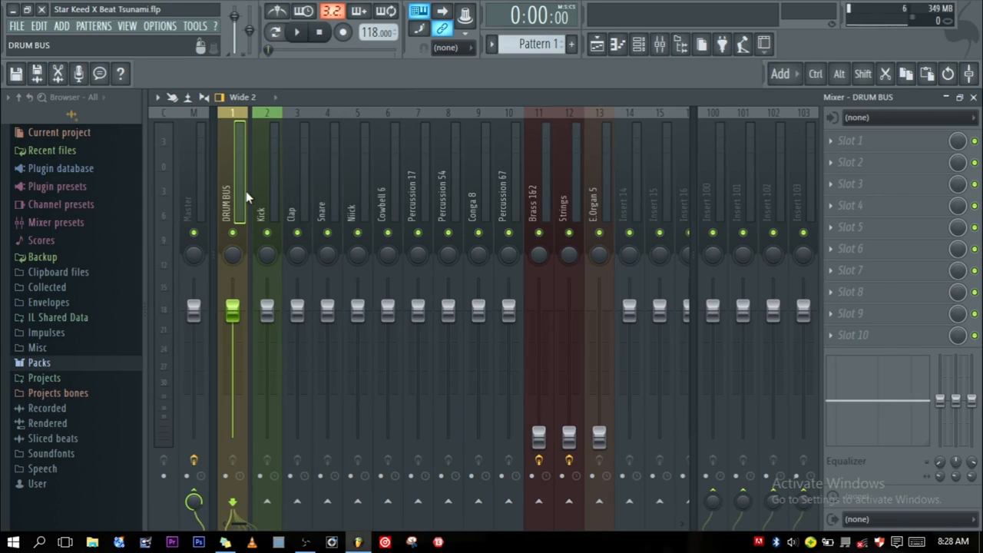
click(634, 185)
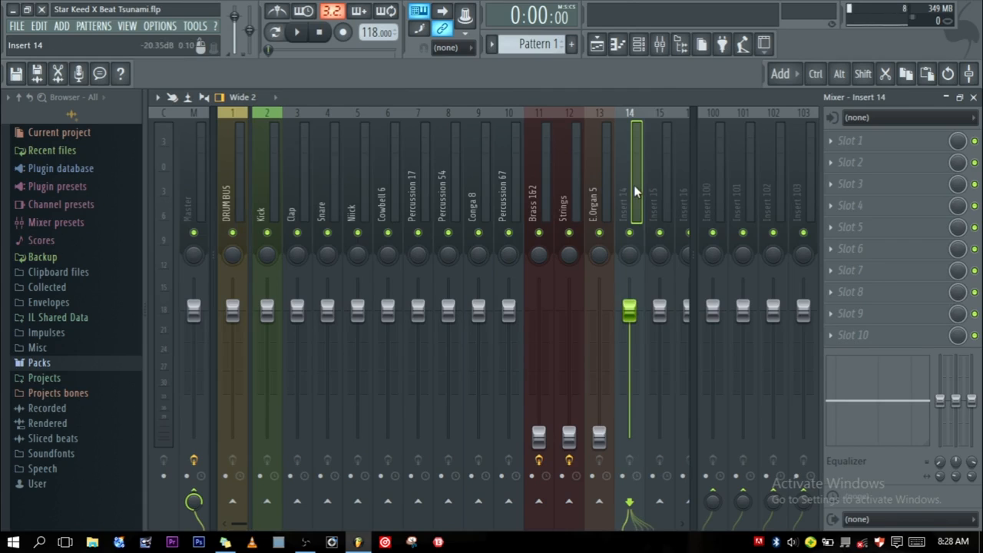
right_click(634, 185)
click(711, 129)
text(frudf)
key(BackSpace)
key(BackSpace)
key(BackSpace)
key(BackSpace)
key(BackSpace)
text(drum bus)
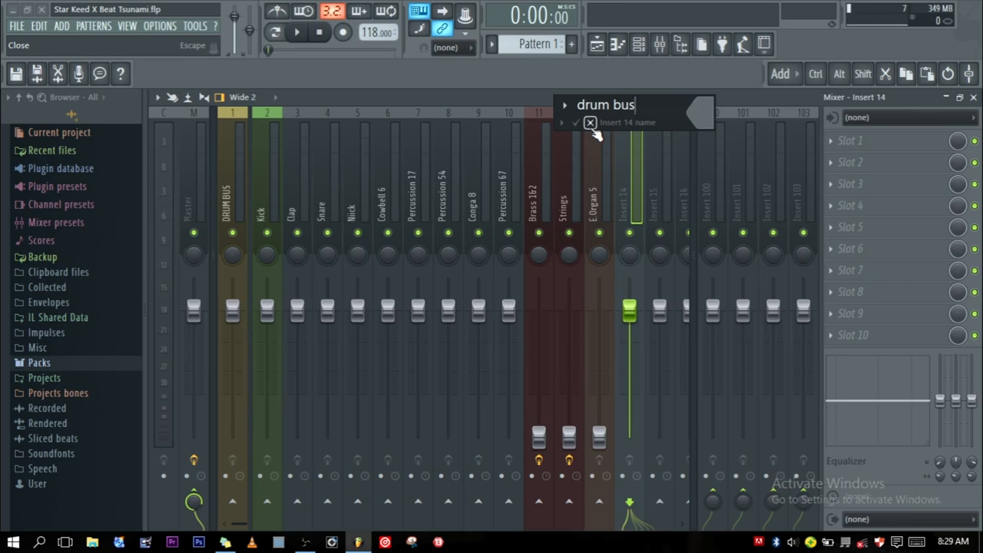
click(590, 124)
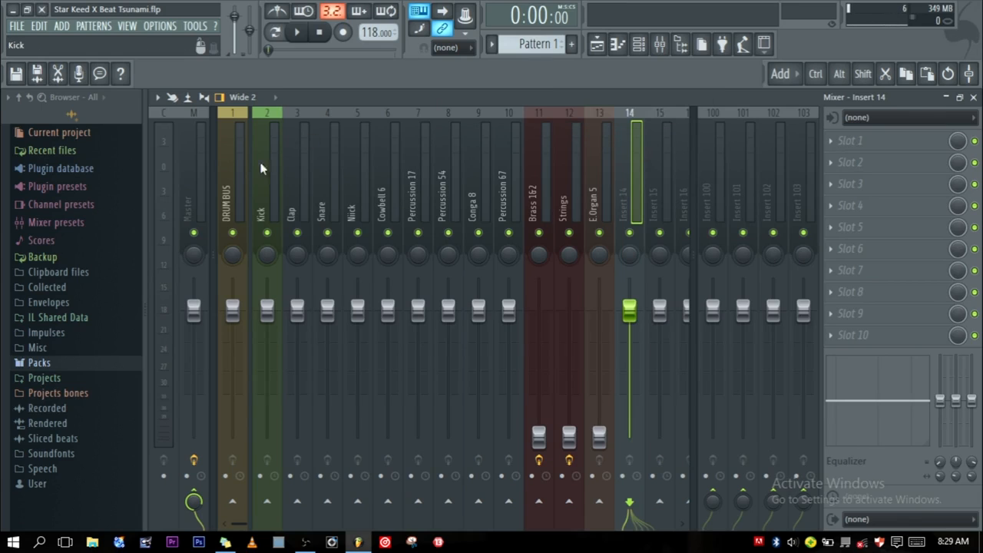
- Examine the DRUM BUS track alongside the drum tracks it groups, from Kick to Percussion 67
click(236, 171)
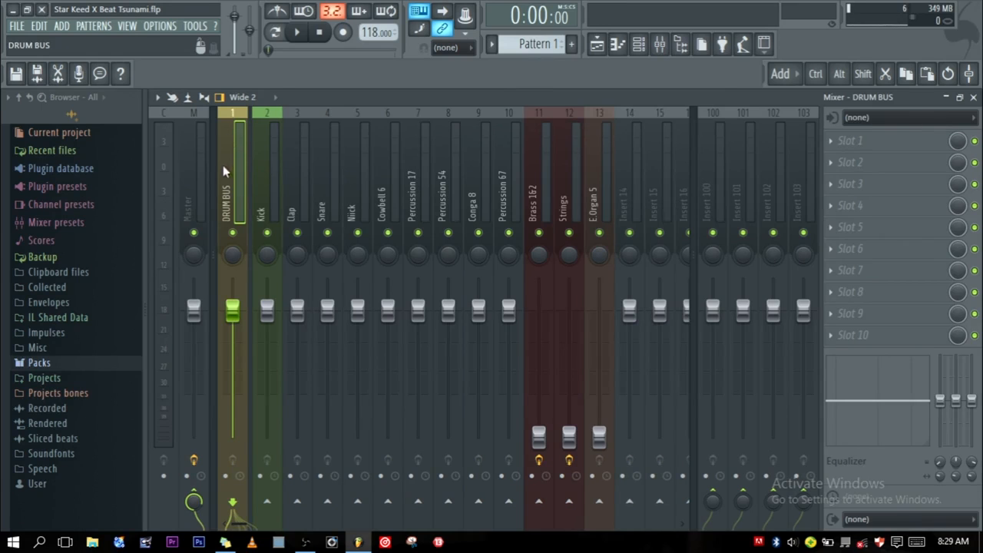
click(267, 171)
click(289, 167)
click(258, 170)
click(235, 173)
click(268, 171)
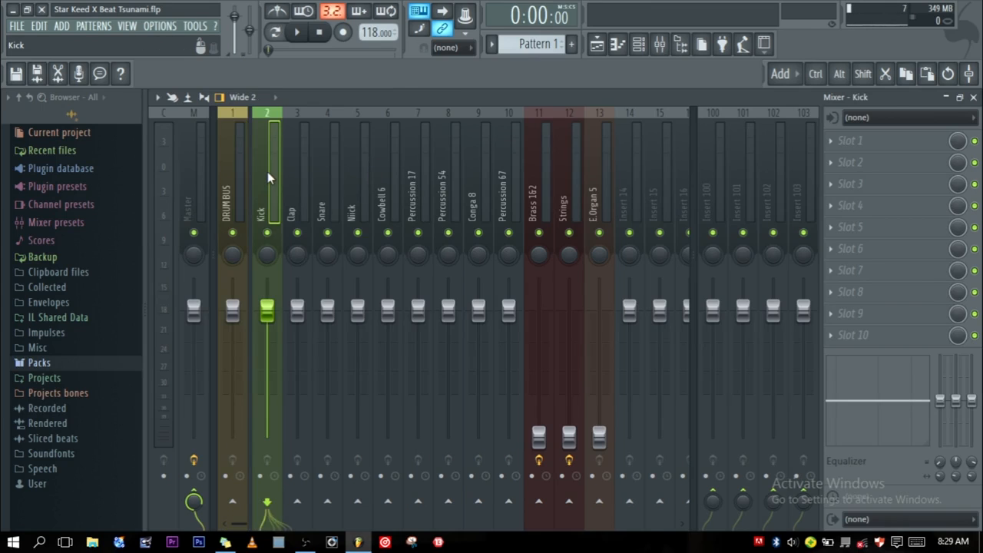
click(509, 179)
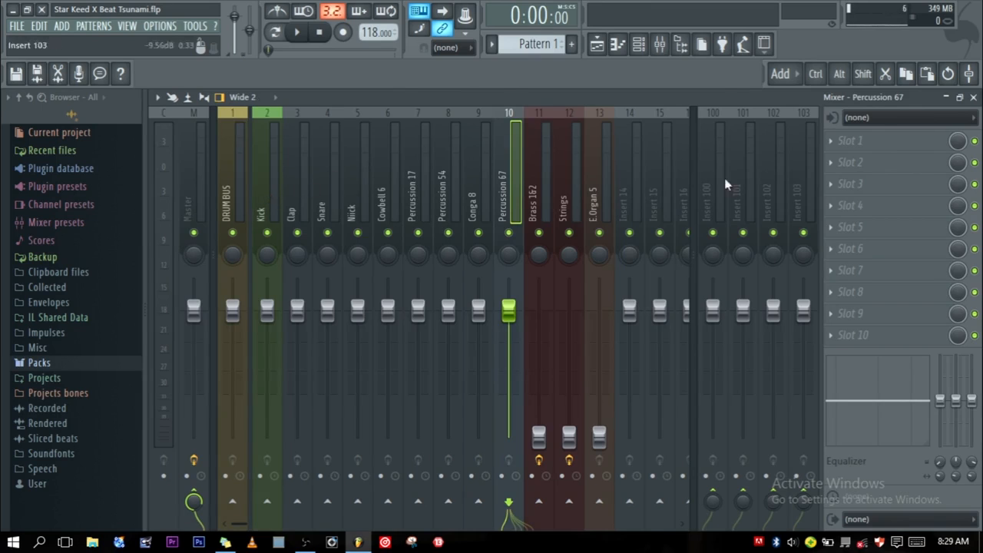
click(231, 166)
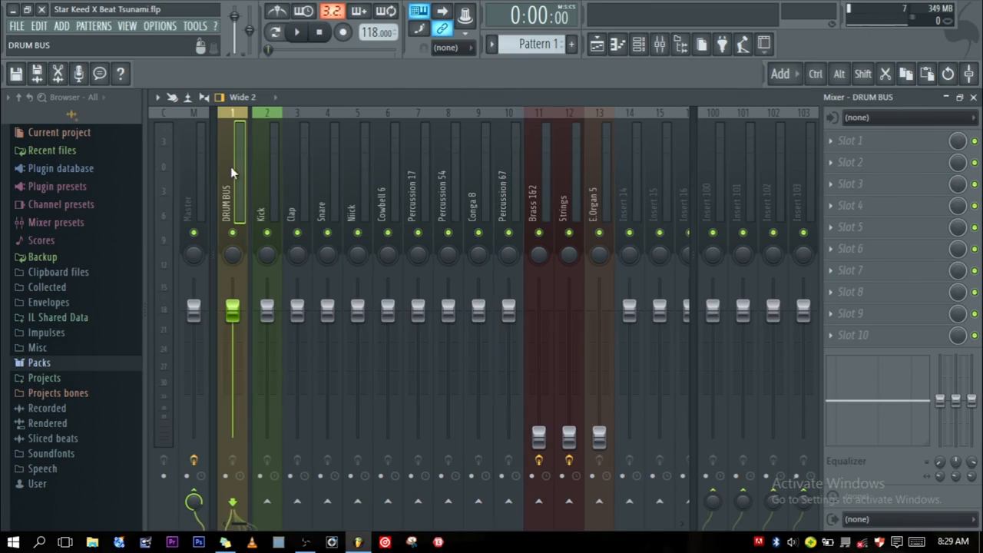
click(292, 188)
- Enable a send from the Kick mixer track to the DRUM BUS track
click(274, 166)
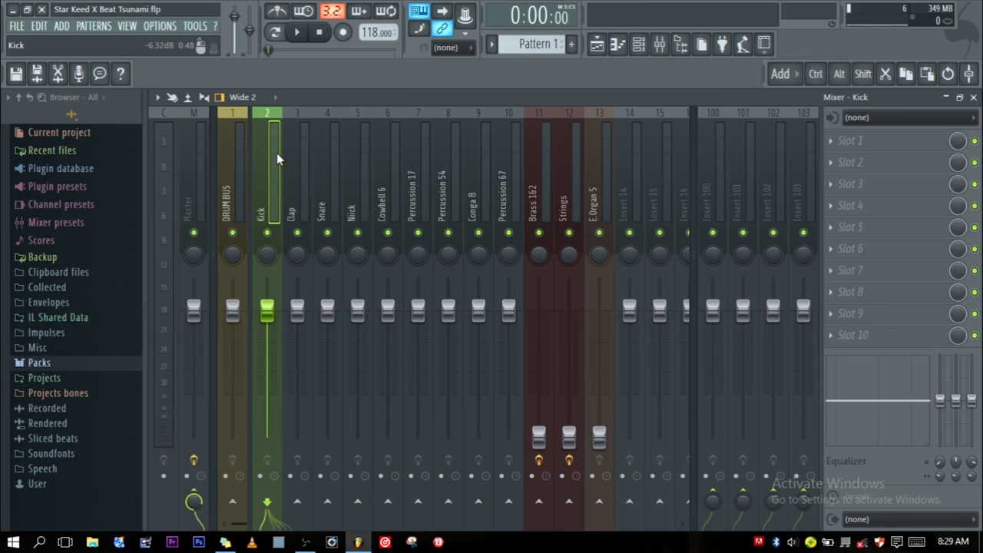
click(236, 504)
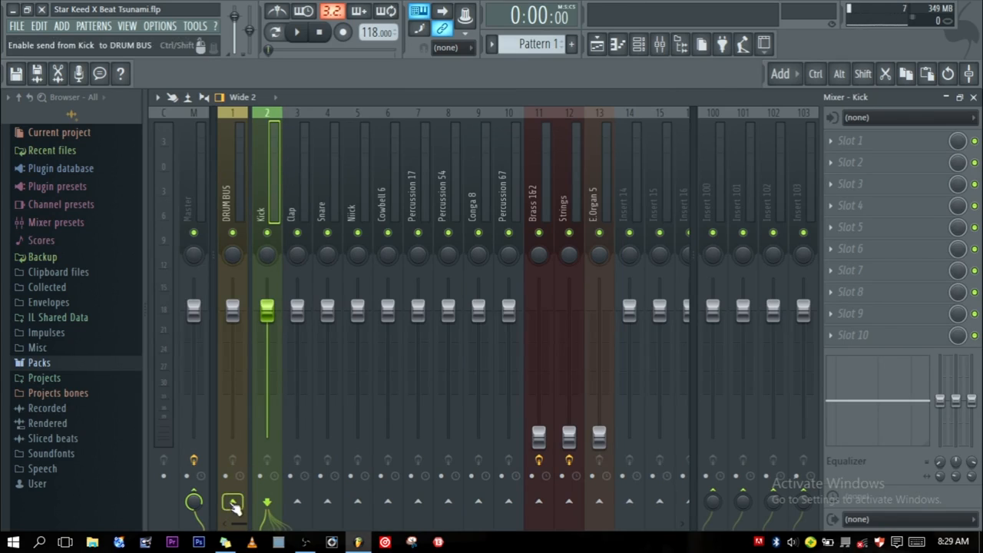
click(234, 504)
click(240, 508)
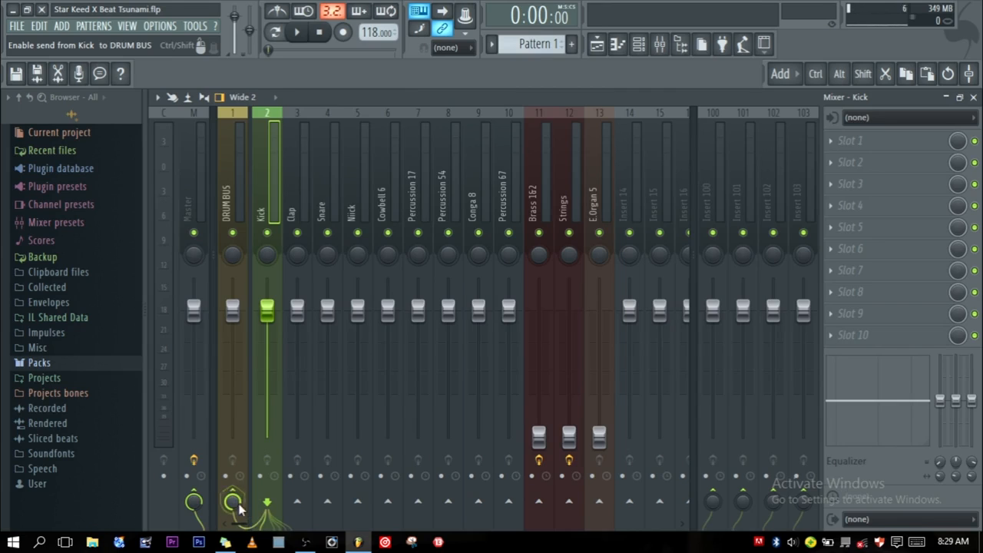
- Enable sends from the Clap, Snare and Niick mixer tracks to the DRUM BUS track
click(305, 164)
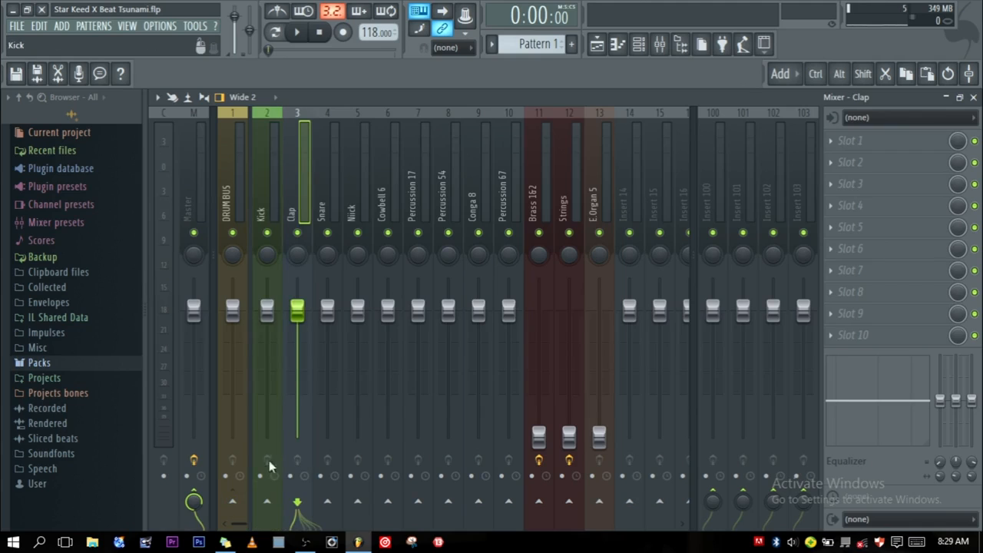
click(232, 501)
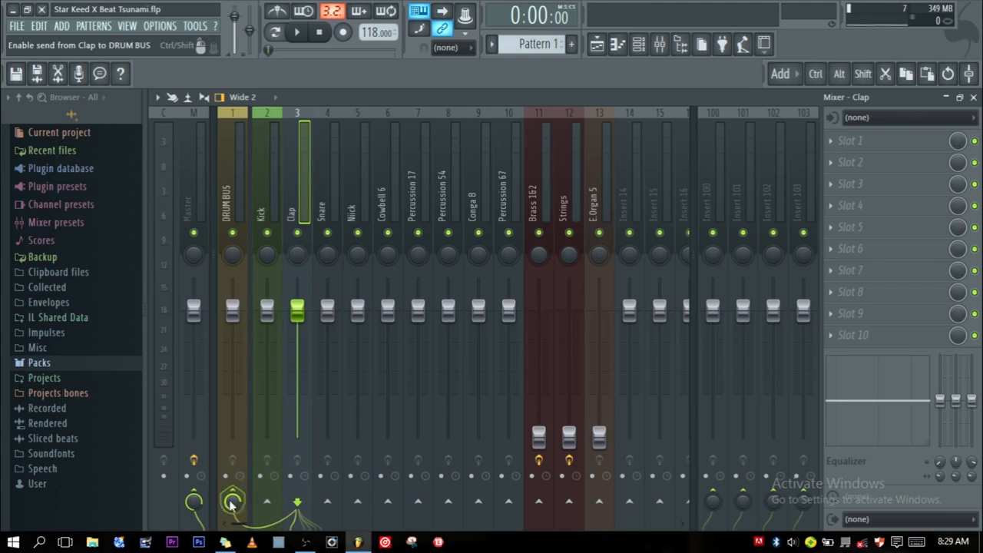
click(338, 181)
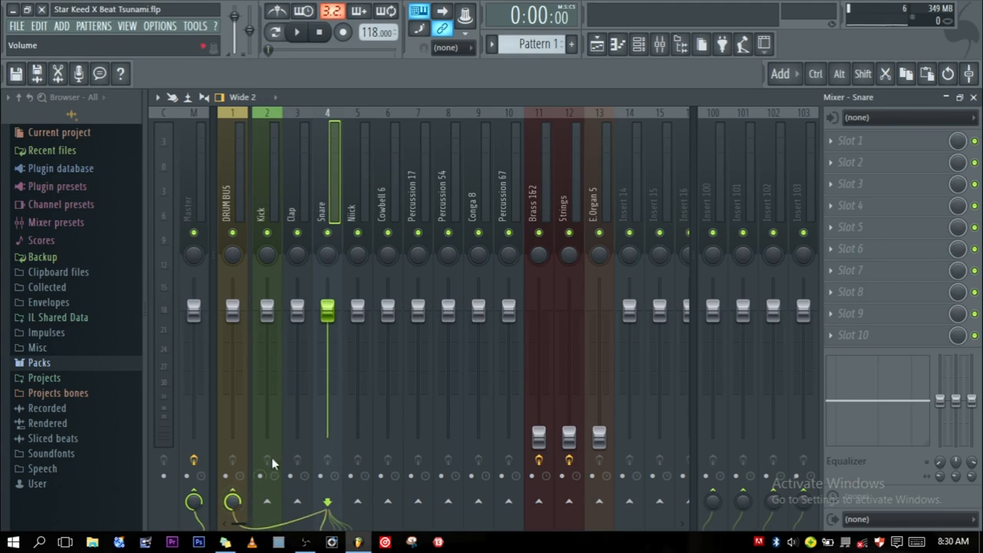
click(361, 196)
click(232, 501)
- Enable sends from the Cowbell 6, Percussion 17 and Percussion 54 mixer tracks to the DRUM BUS track
click(392, 188)
click(232, 501)
click(422, 202)
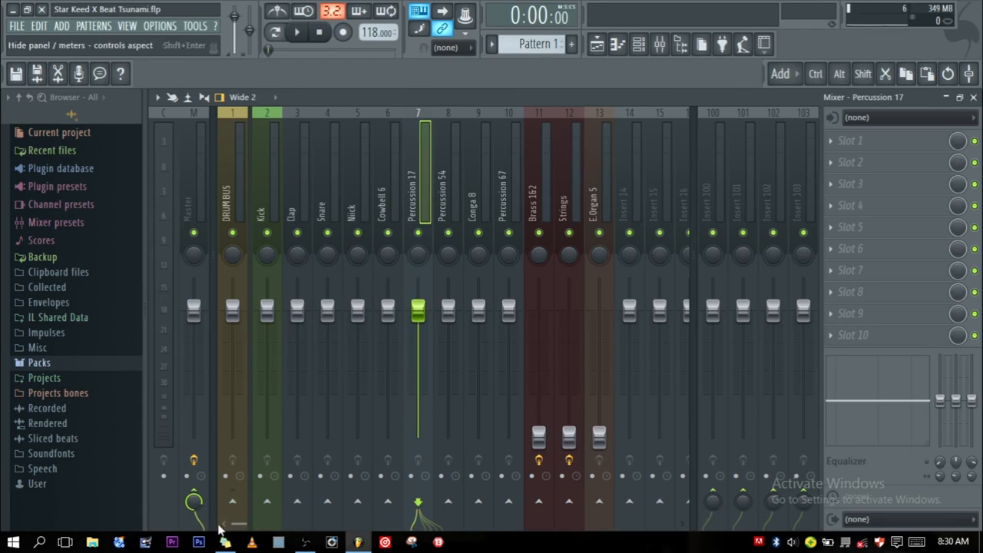
click(232, 501)
click(449, 185)
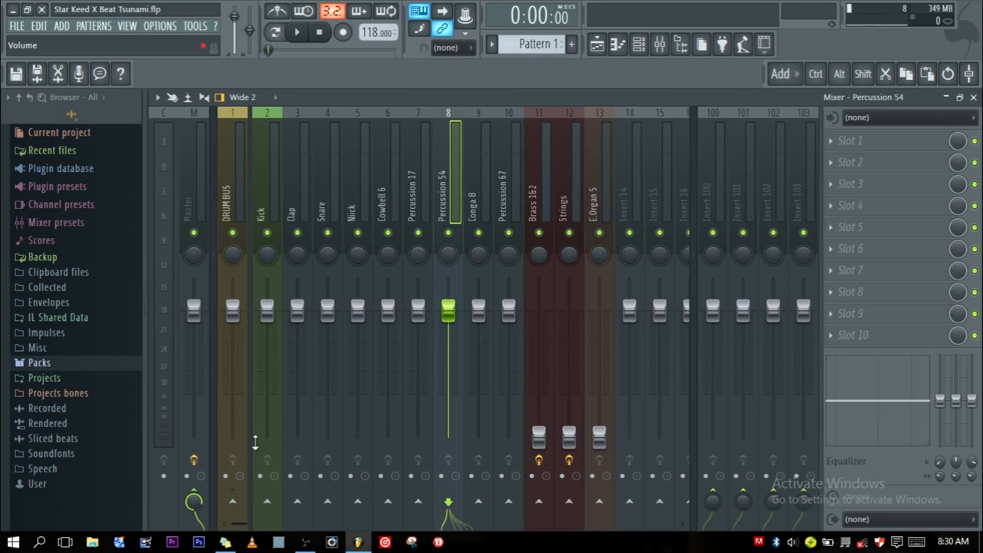
click(232, 501)
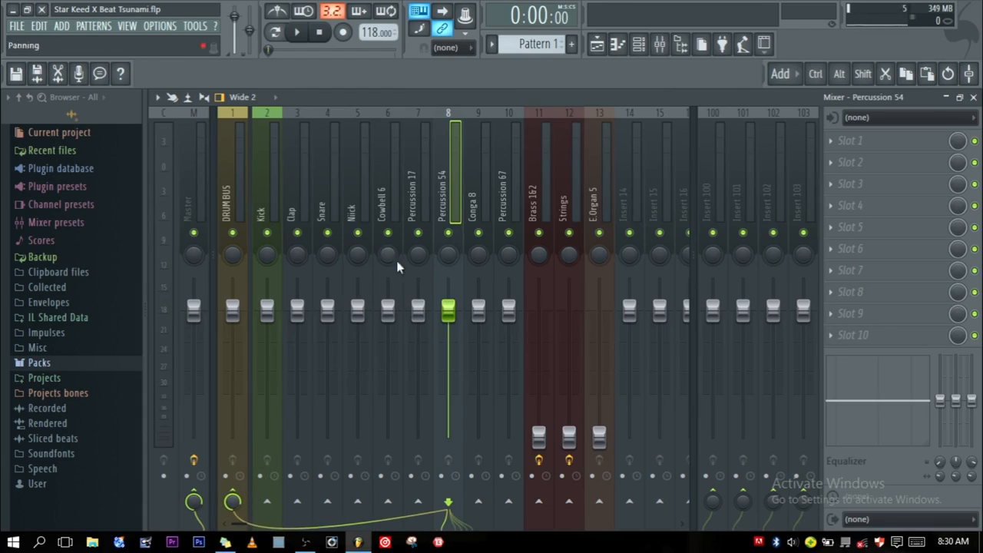
- Enable sends from the Conga 8 and Percussion 67 mixer tracks to the DRUM BUS track
click(475, 170)
click(232, 501)
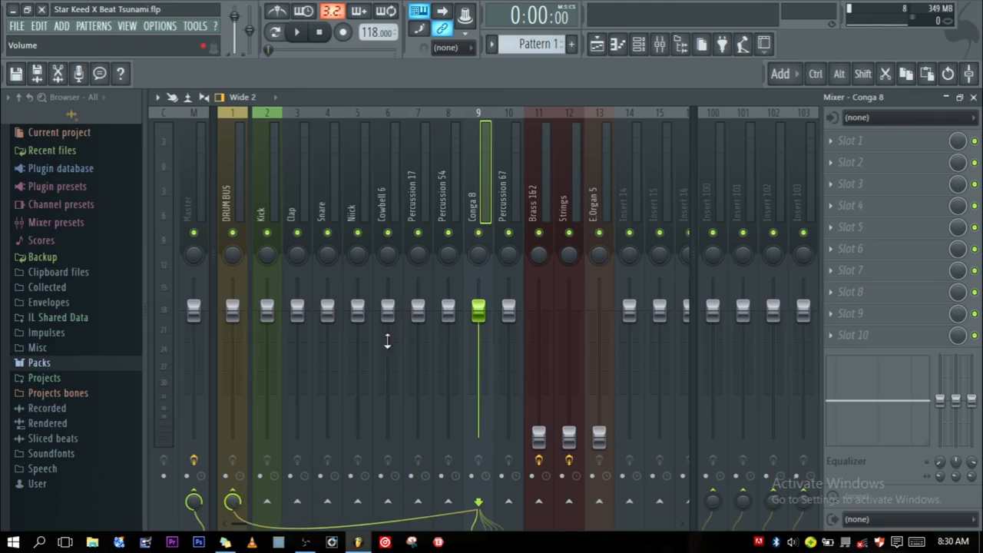
click(508, 180)
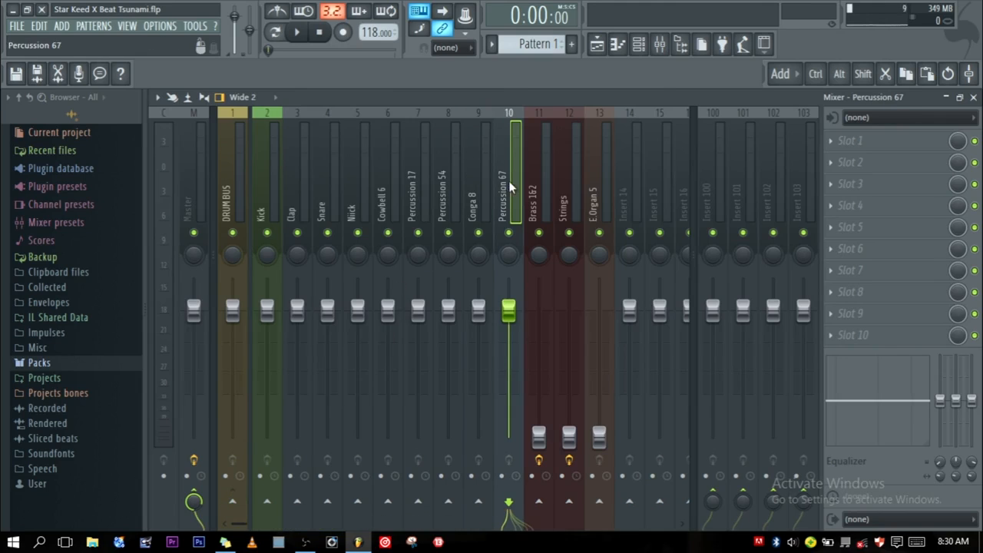
click(232, 501)
- Compare the routing of the DRUM BUS track with that of the Kick and Clap tracks
click(230, 177)
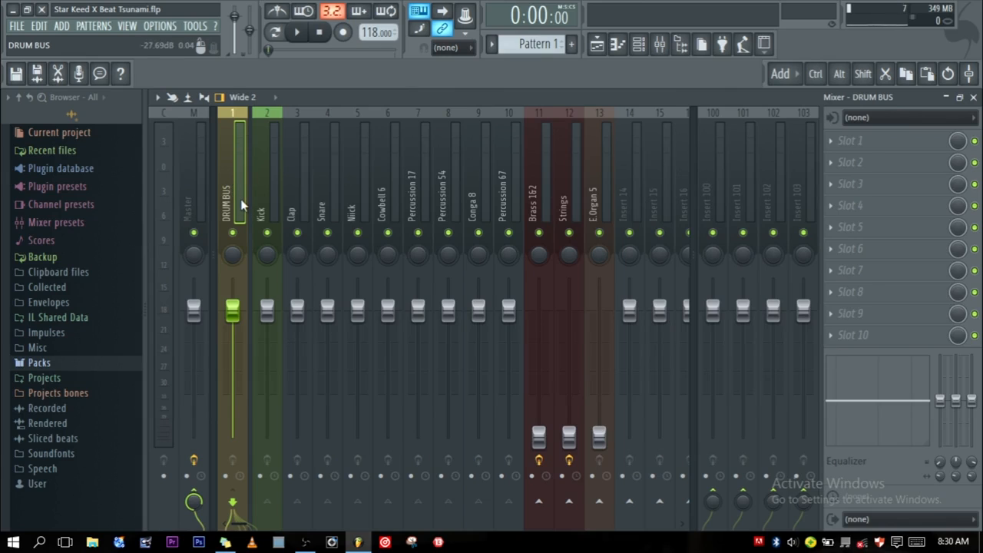
click(273, 176)
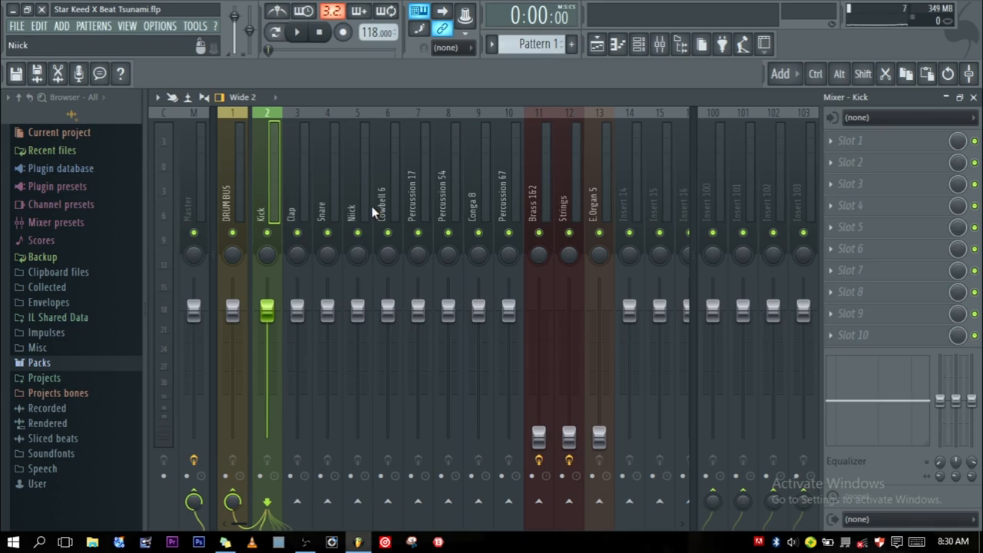
click(299, 199)
click(265, 199)
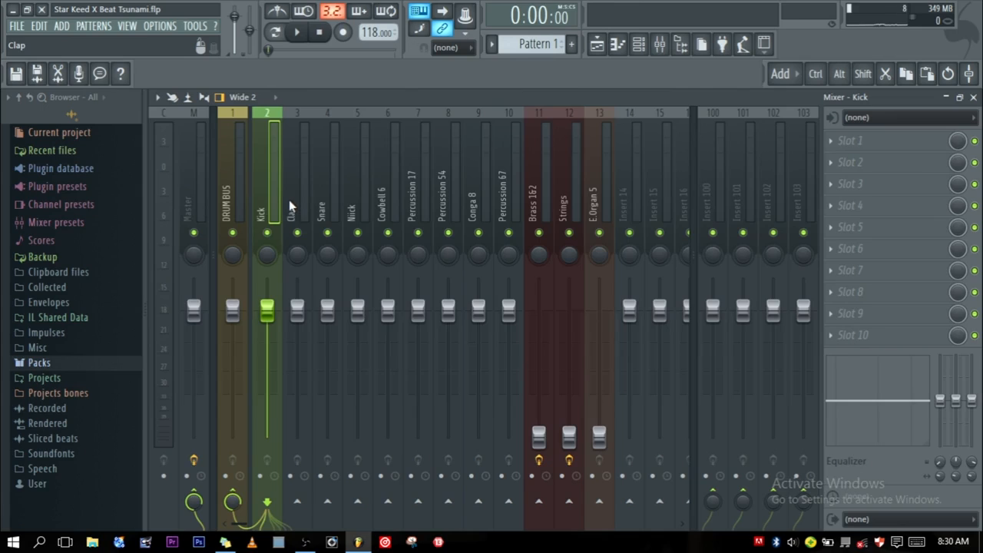
click(240, 191)
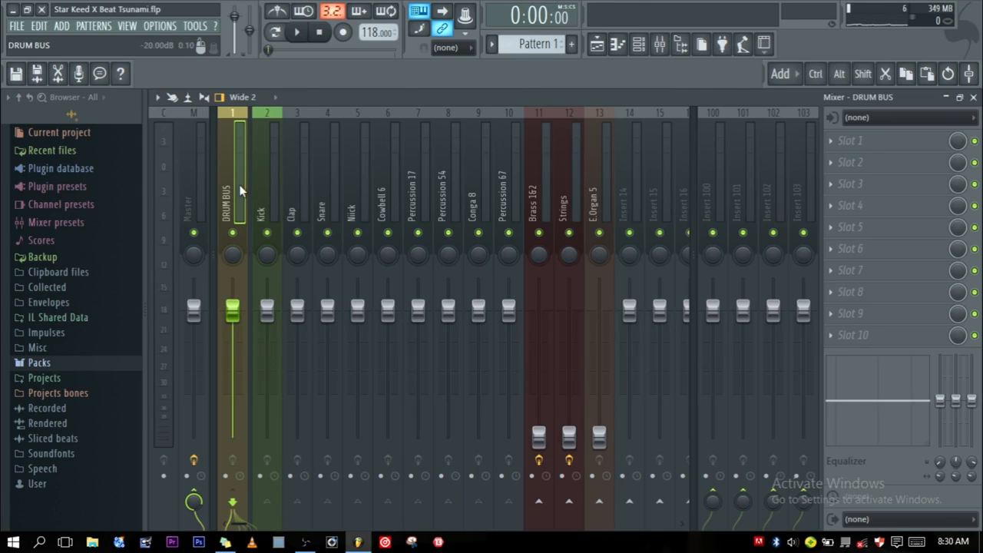
- Mute and unmute the DRUM BUS track twice to demonstrate its control over the grouped drums
click(238, 235)
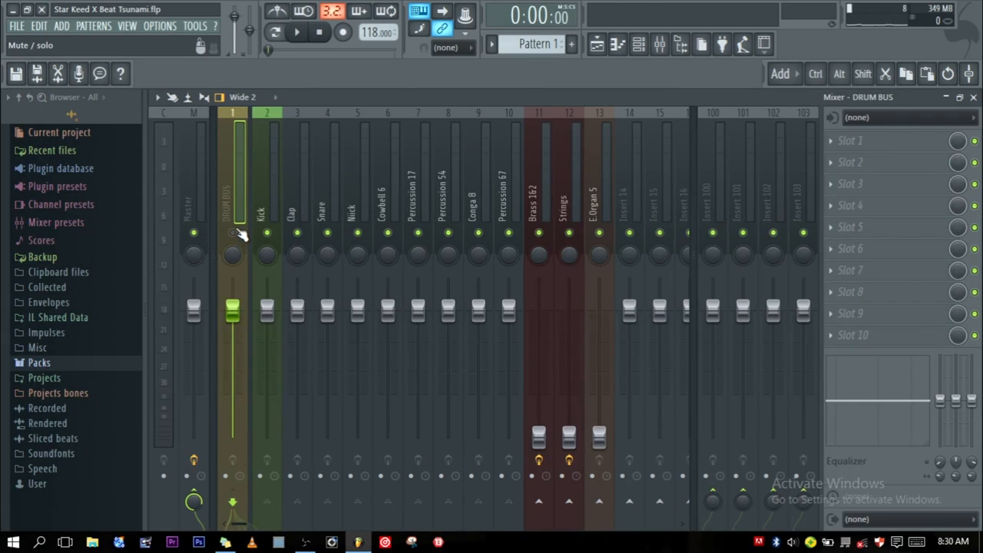
click(233, 234)
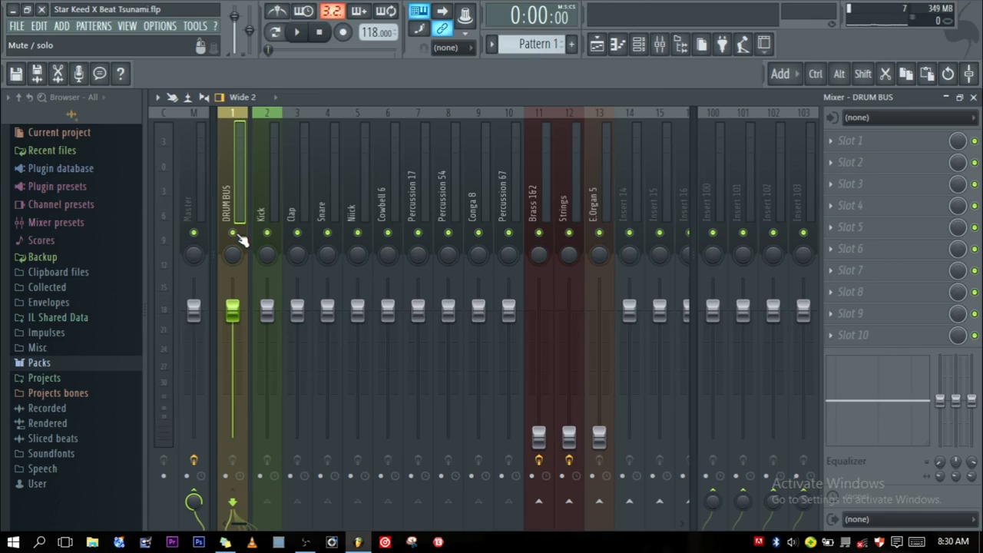
click(233, 234)
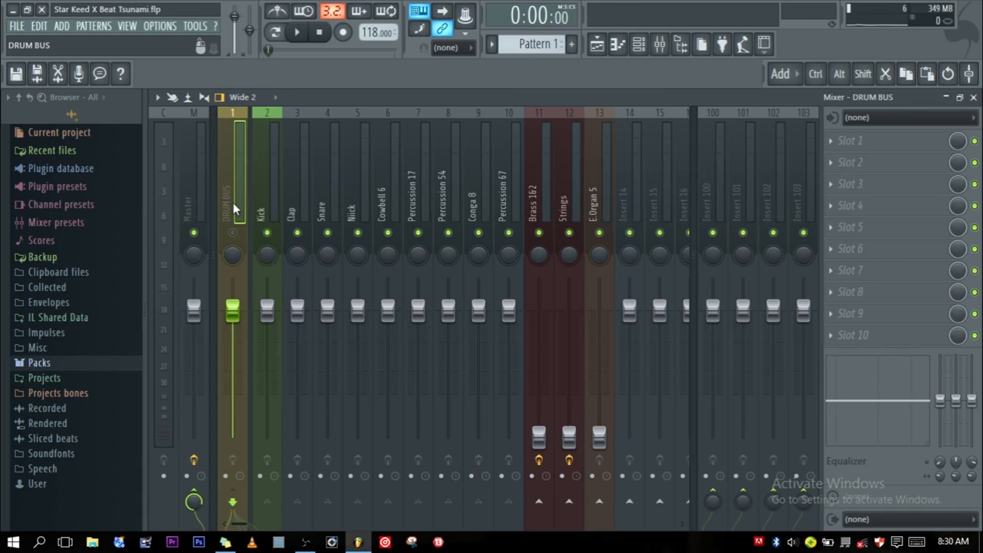
click(234, 234)
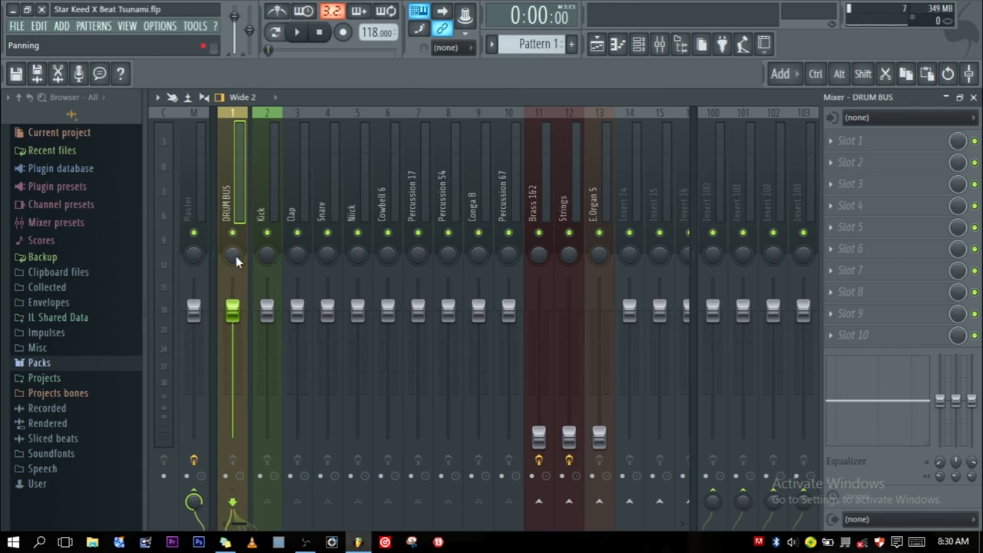
- Pull the DRUM BUS volume fader down to silence and reset it to its default level
drag(238, 303, 233, 438)
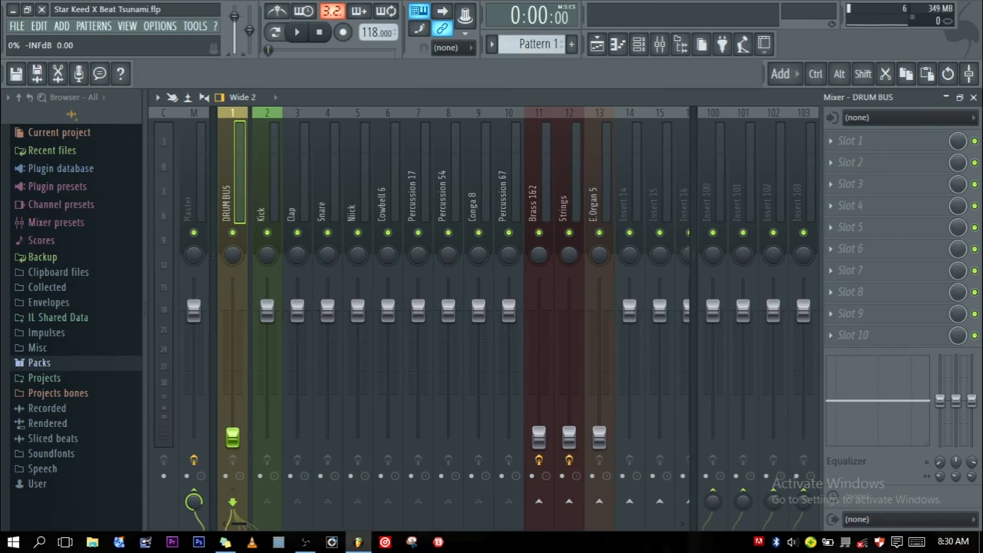
right_click(235, 439)
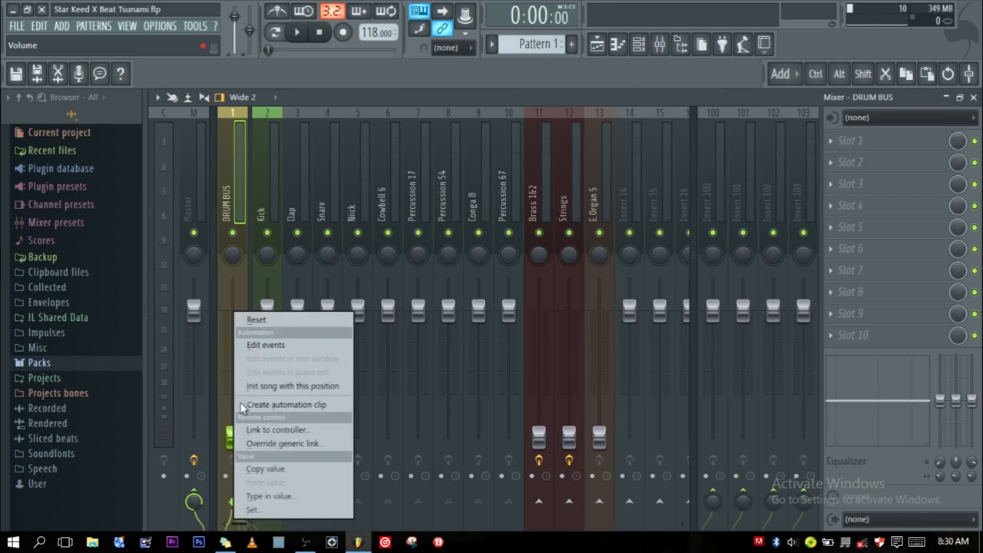
click(254, 309)
right_click(235, 439)
click(254, 321)
- Mute the DRUM BUS track
click(232, 215)
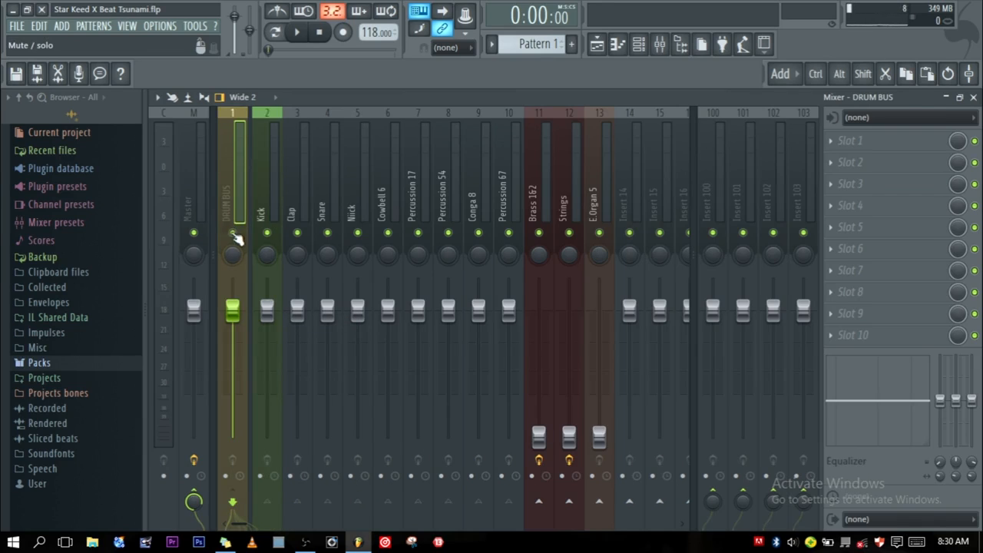
- Examine the individual drum and percussion tracks one by one, including Kick, Clap and Conga 8, before balancing their levels
click(276, 163)
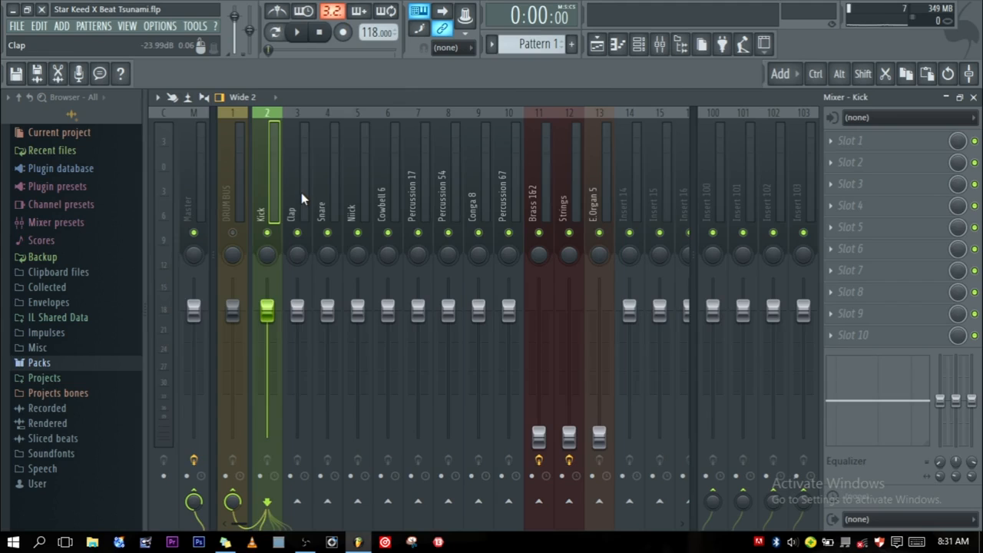
click(319, 185)
click(352, 195)
click(295, 191)
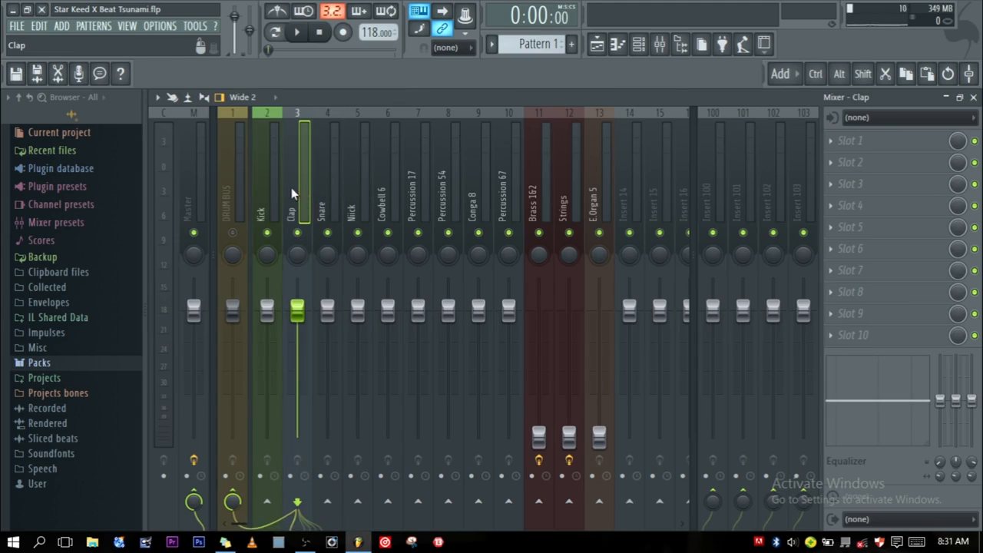
click(274, 195)
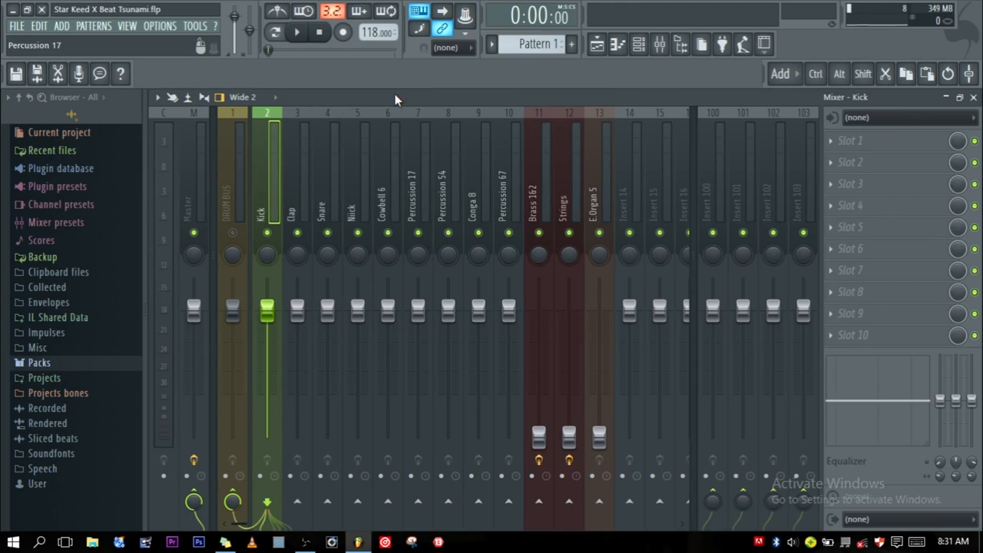
click(393, 108)
click(279, 189)
click(366, 168)
click(330, 191)
click(290, 205)
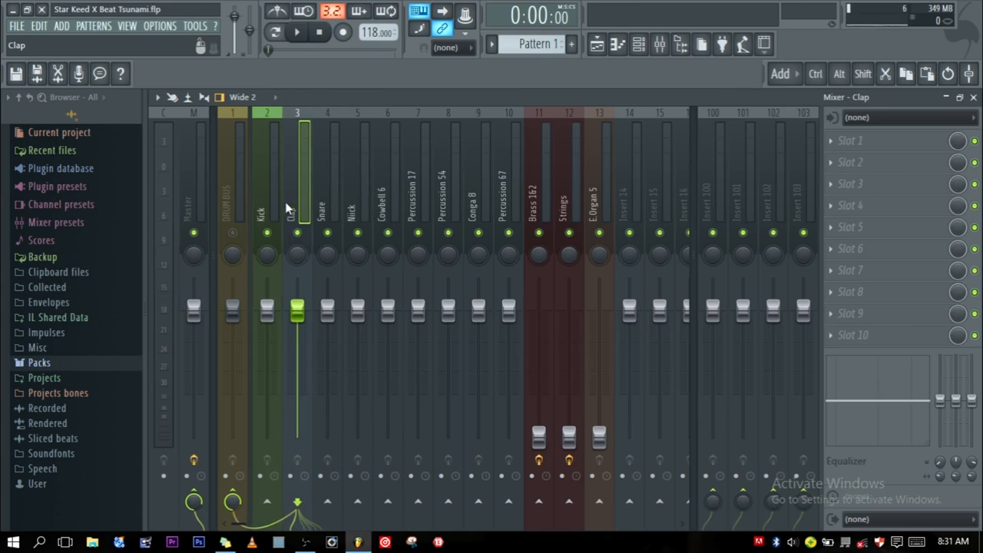
click(281, 211)
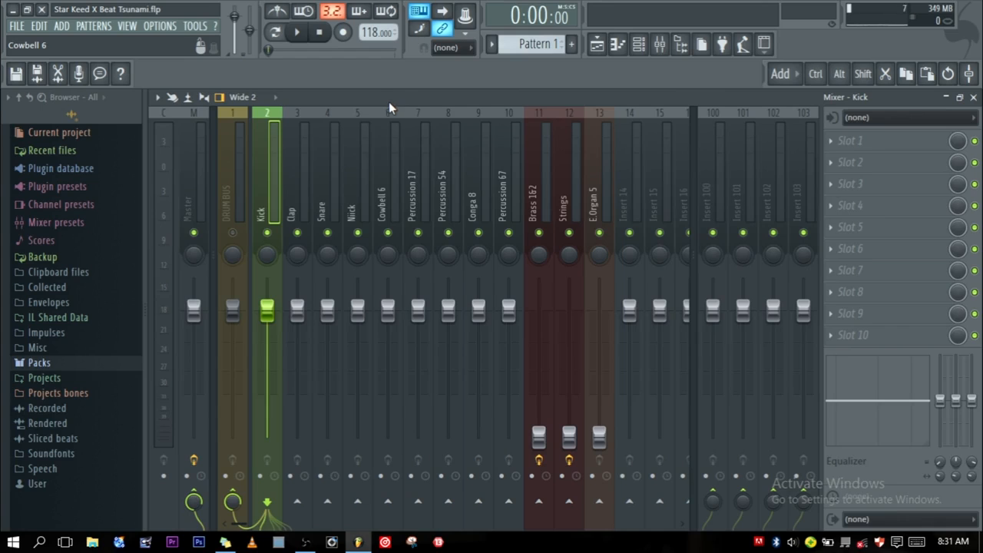
click(365, 177)
click(388, 173)
click(414, 166)
click(327, 173)
click(301, 176)
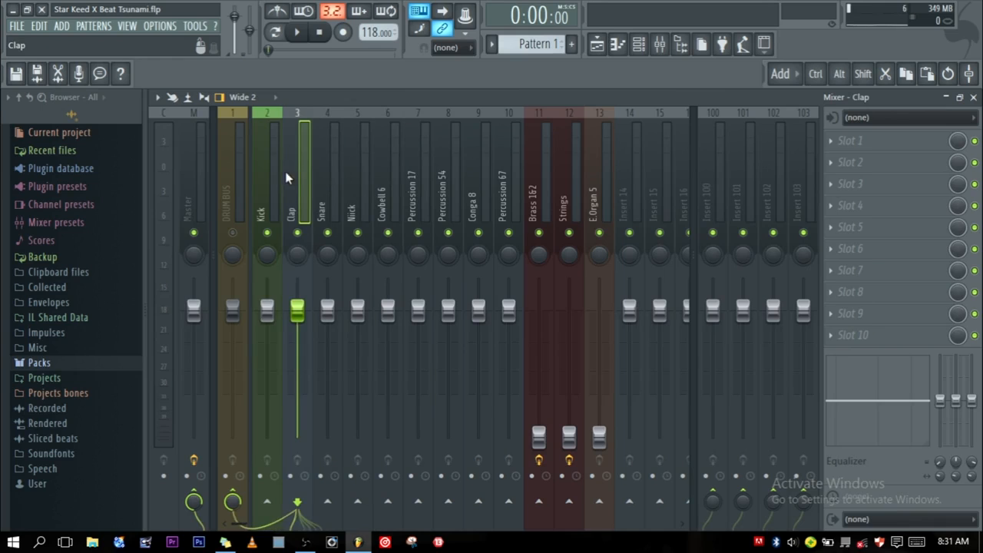
click(277, 175)
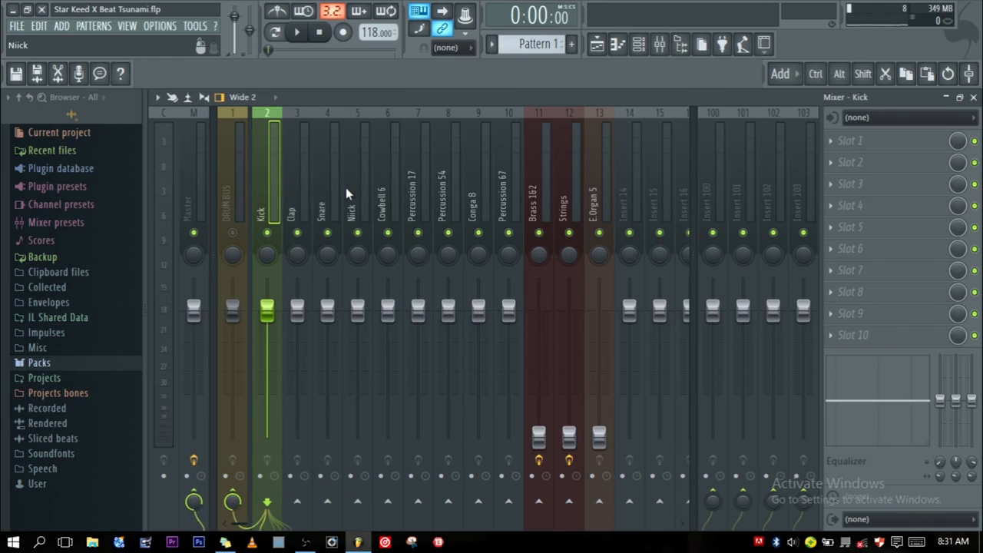
click(355, 186)
click(392, 180)
click(408, 173)
click(300, 192)
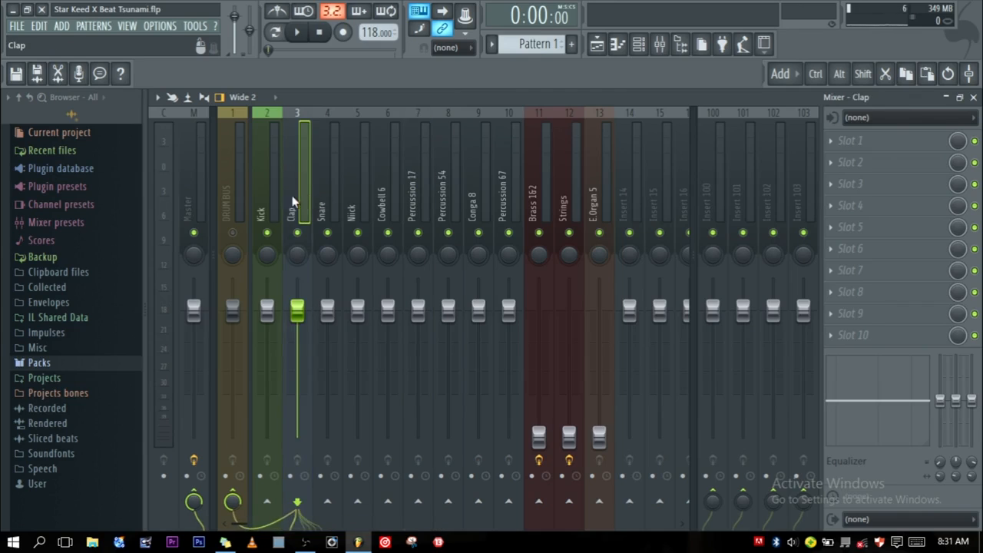
click(275, 195)
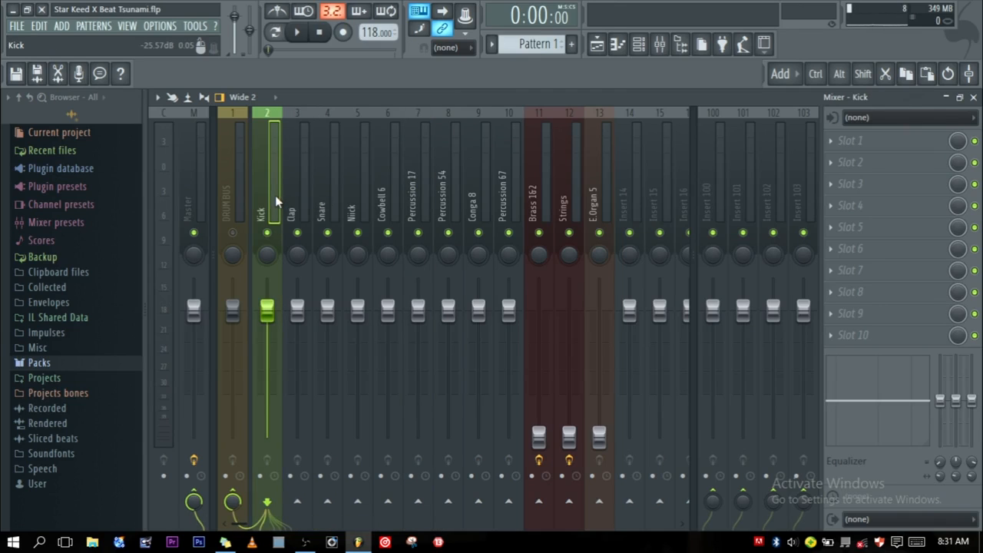
click(385, 177)
click(438, 176)
click(478, 177)
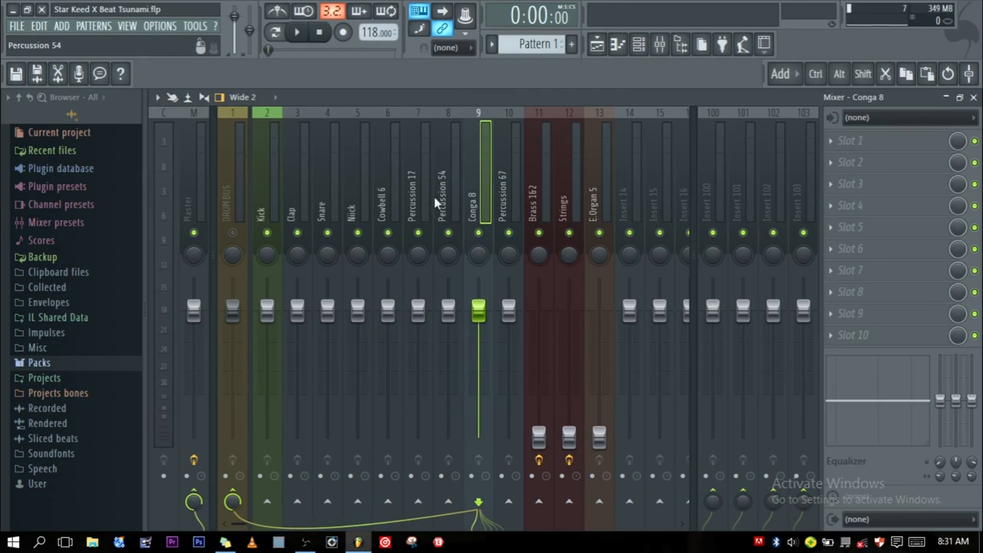
click(296, 201)
click(278, 202)
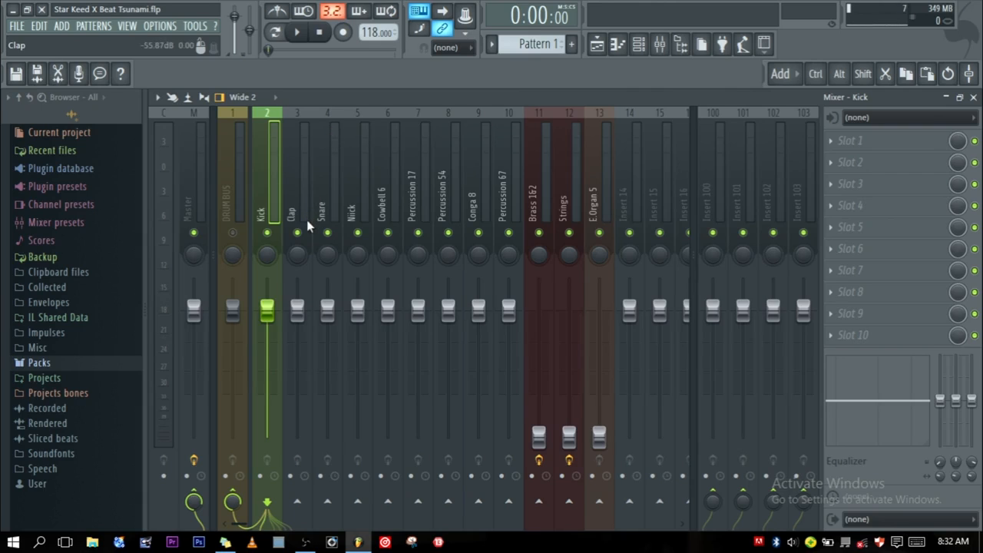
- Start playback and lower the Niick track to -12.7 dB, Snare to -3.0 dB and Clap to -8.9 dB
key(space)
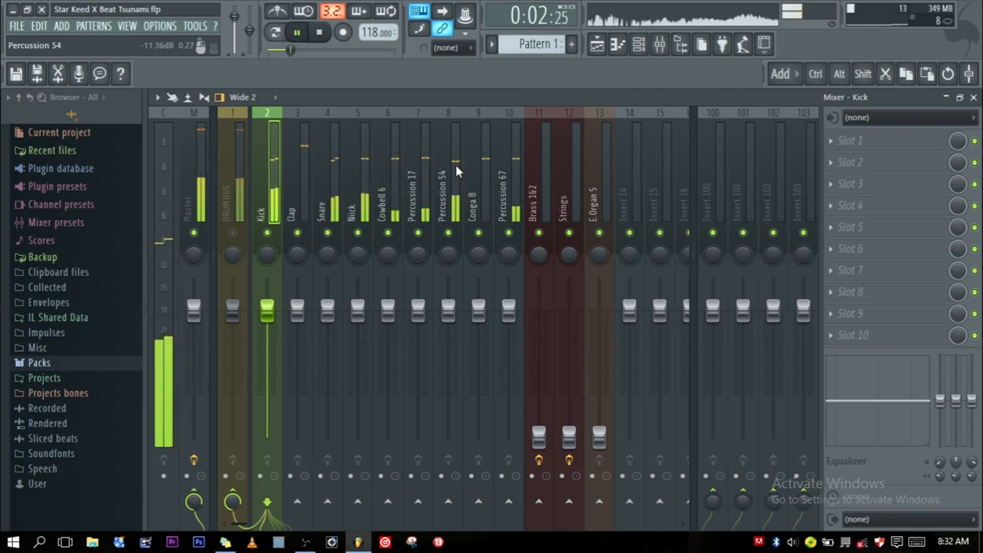
drag(357, 309, 357, 375)
drag(327, 309, 297, 356)
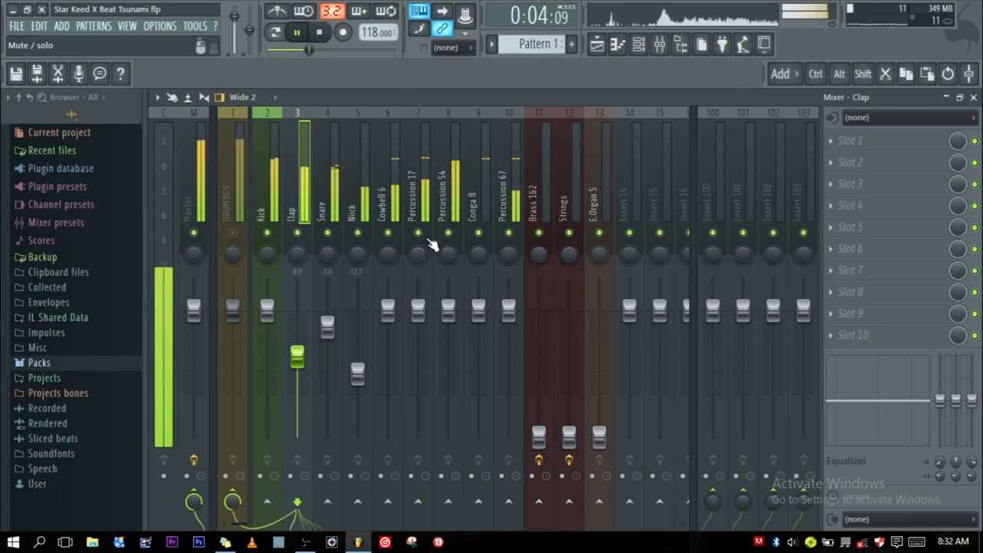
- Lower Percussion 54 to -19.2 dB, Cowbell 6 to -15.8 dB, Percussion 17 to -7.0 dB and Percussion 67 to -11.8 dB
drag(447, 310, 448, 397)
drag(388, 311, 388, 350)
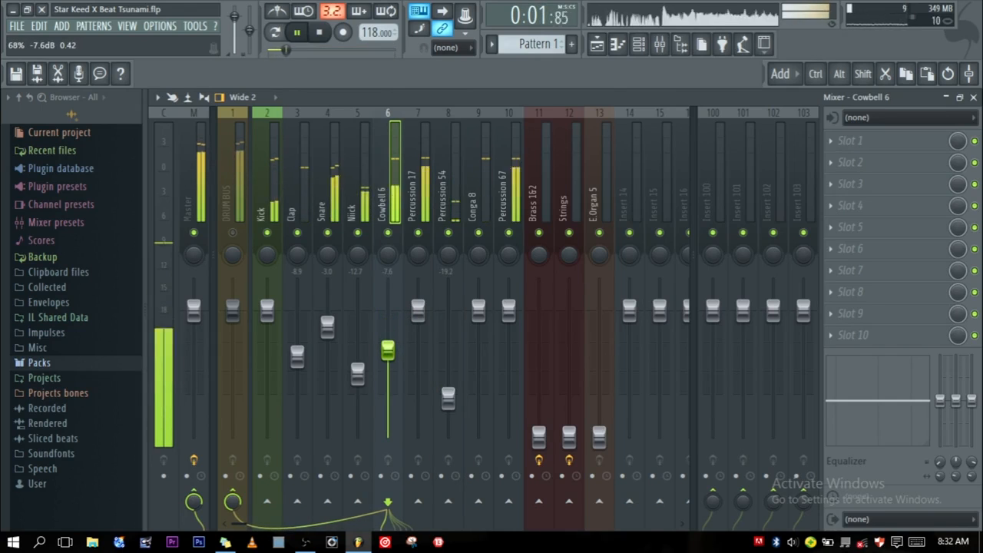
drag(418, 311, 388, 387)
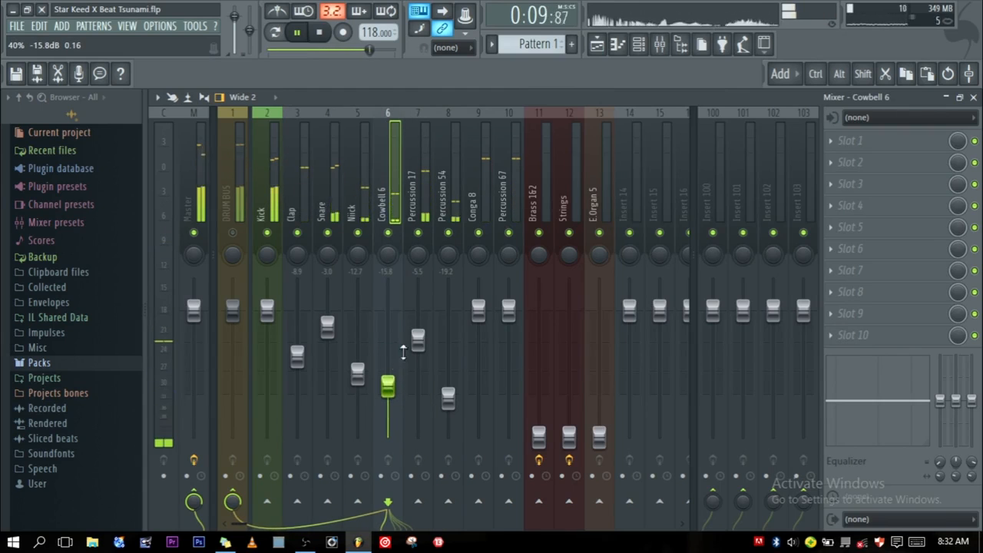
drag(418, 339, 418, 348)
click(482, 141)
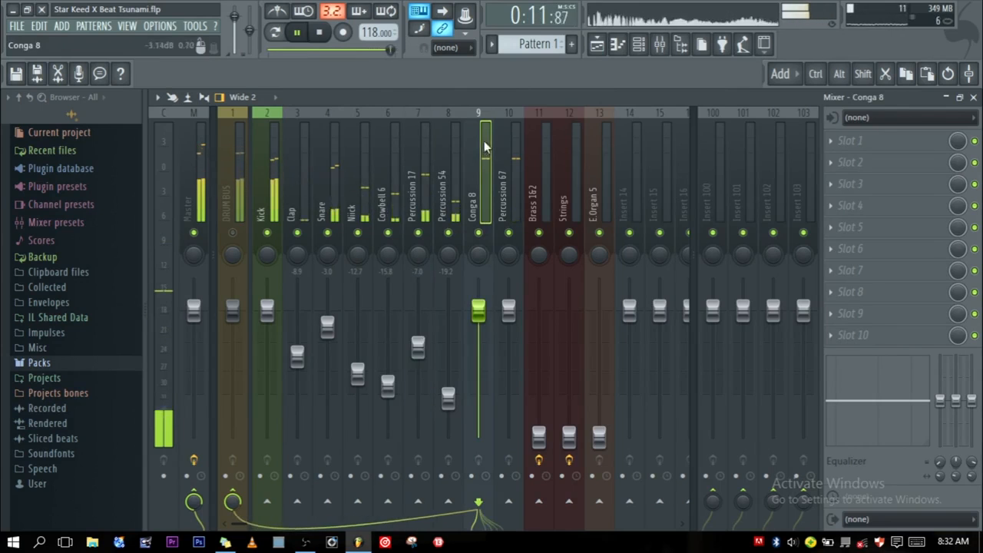
drag(508, 311, 509, 370)
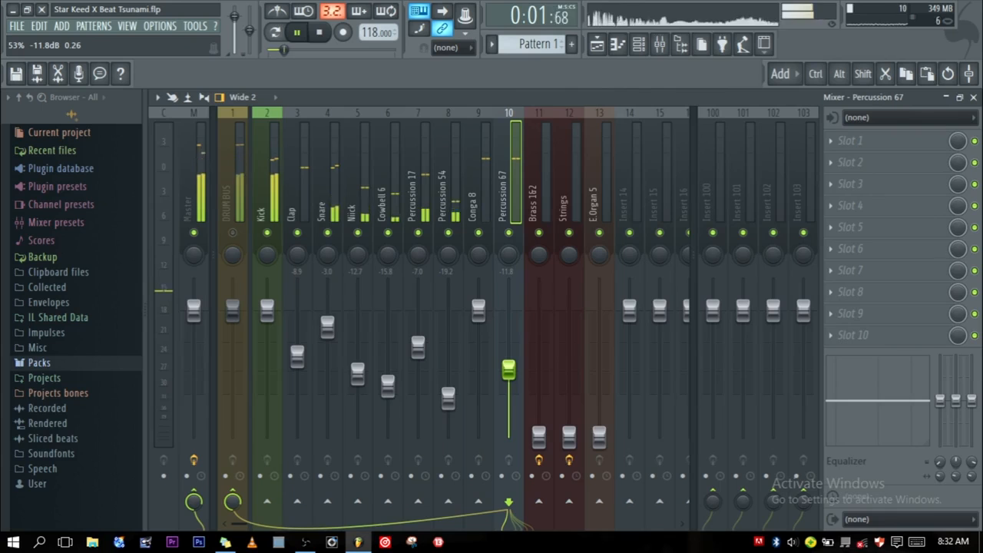
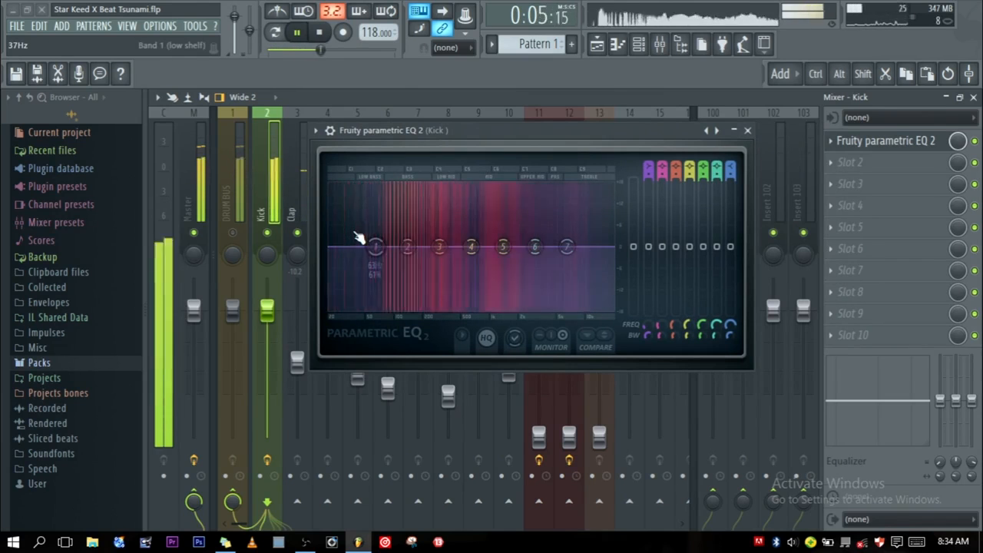
- Stop playback and make band 1 of the Kick's Fruity parametric EQ 2 a Steep 8 high pass at 41 Hz
key(space)
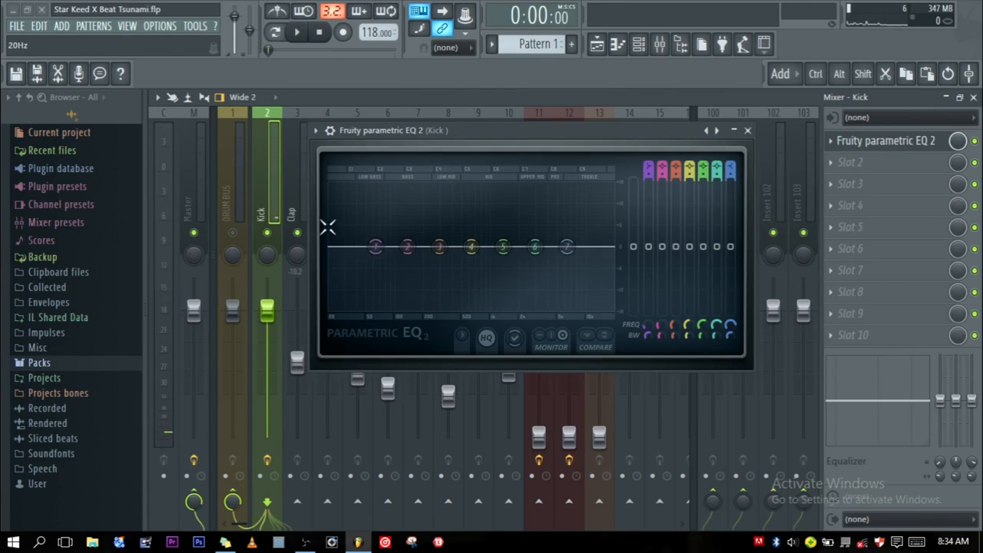
right_click(359, 247)
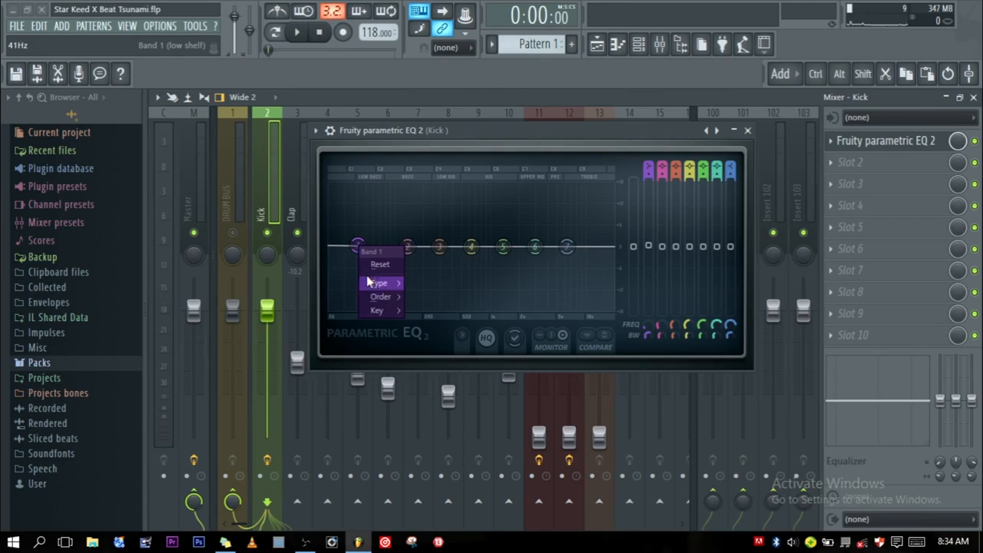
mouse_move(395, 290)
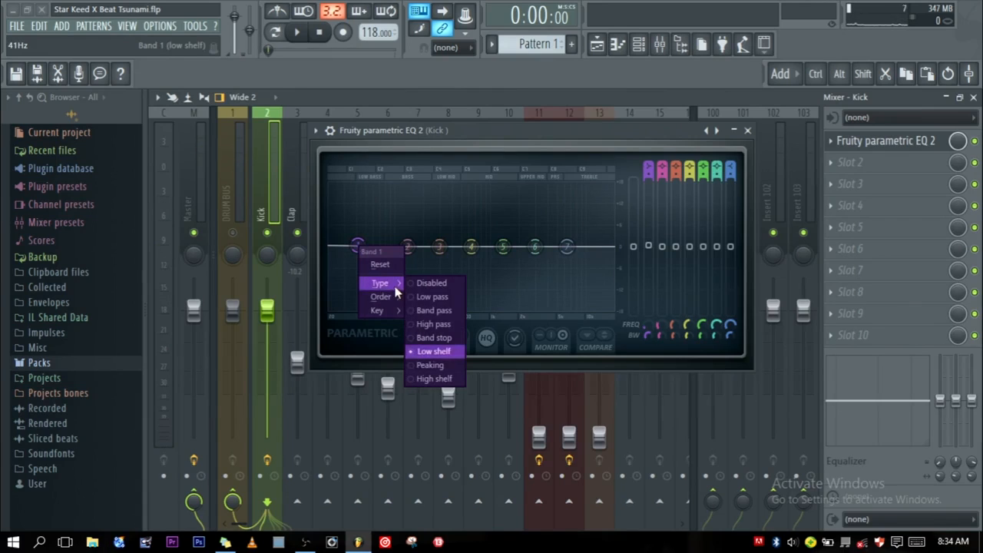
click(434, 324)
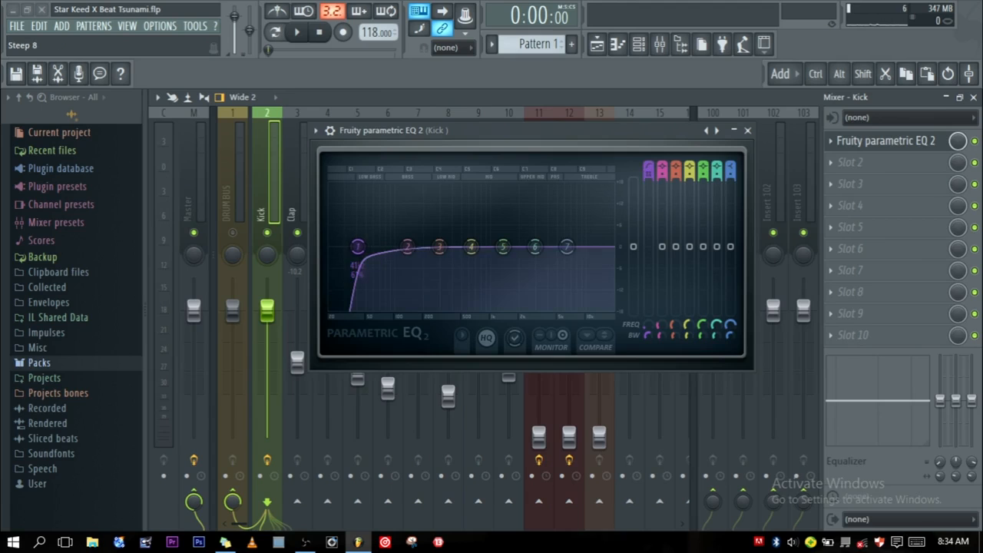
- Play and stop the pattern to audition the Kick through its high-pass filter
key(space)
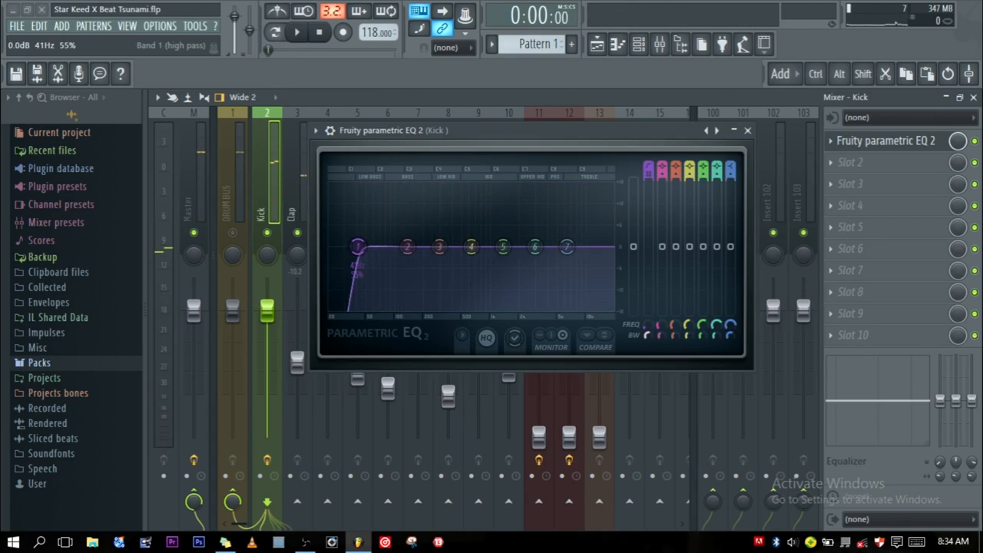
key(space)
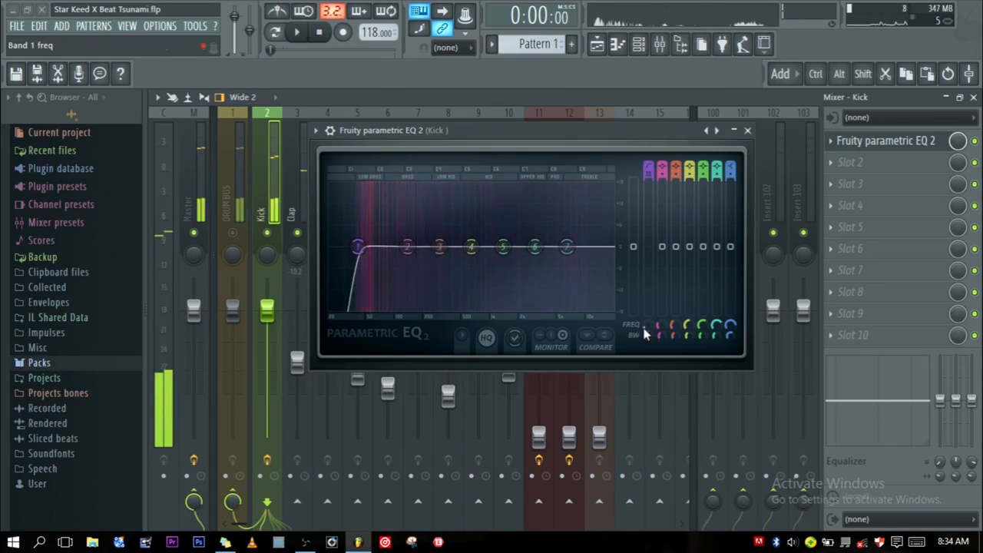
key(space)
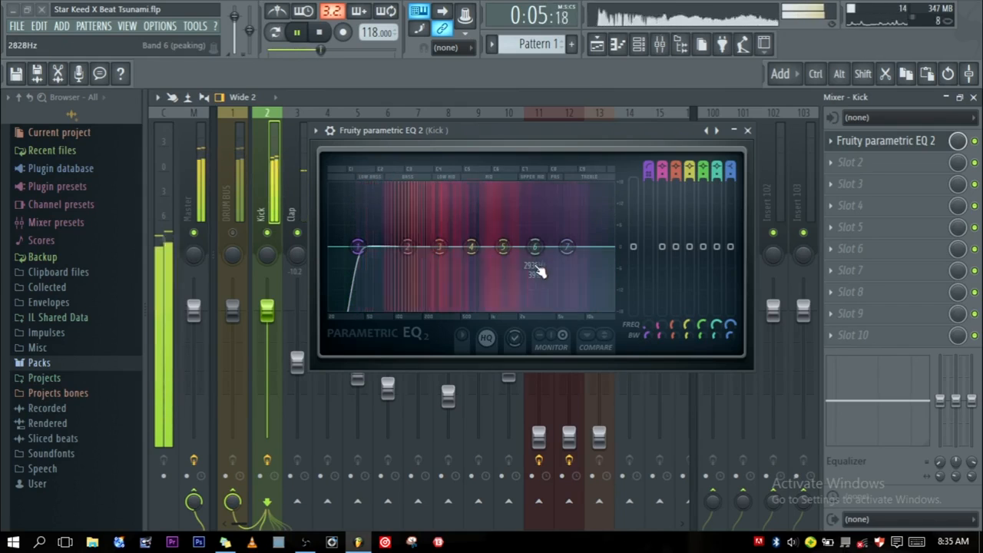
key(space)
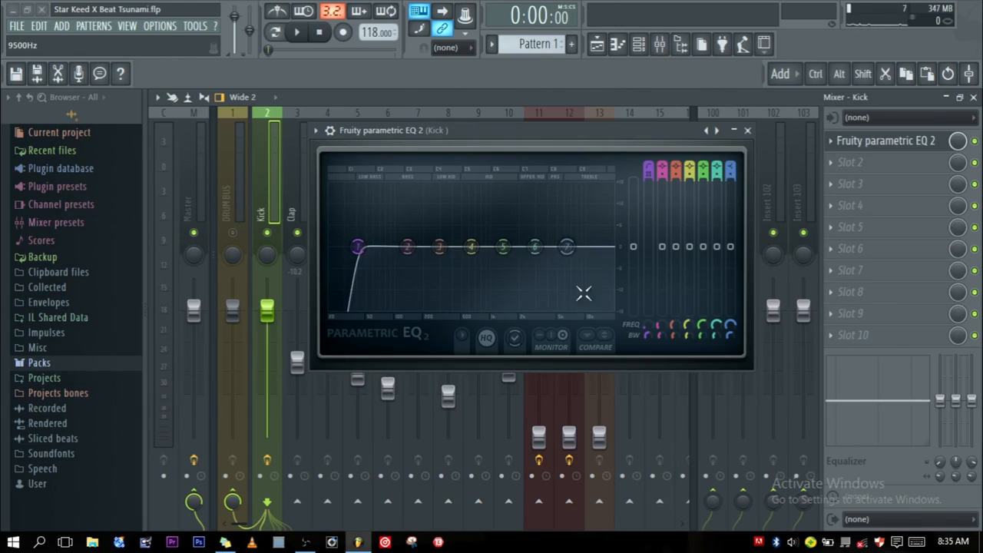
- Make band 7 of the Kick's equalizer a steep low pass and lower its cutoff frequency while the pattern plays
right_click(566, 247)
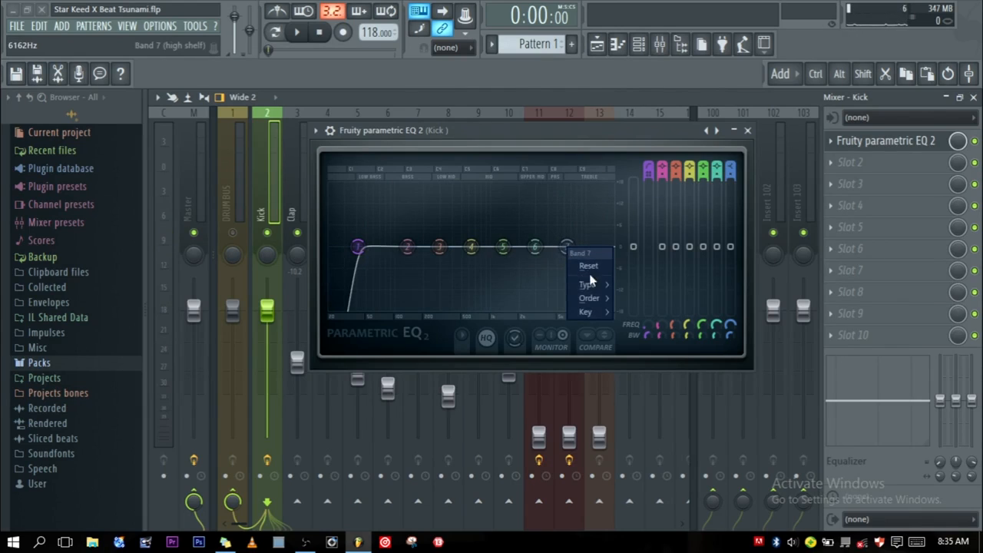
mouse_move(593, 283)
click(628, 294)
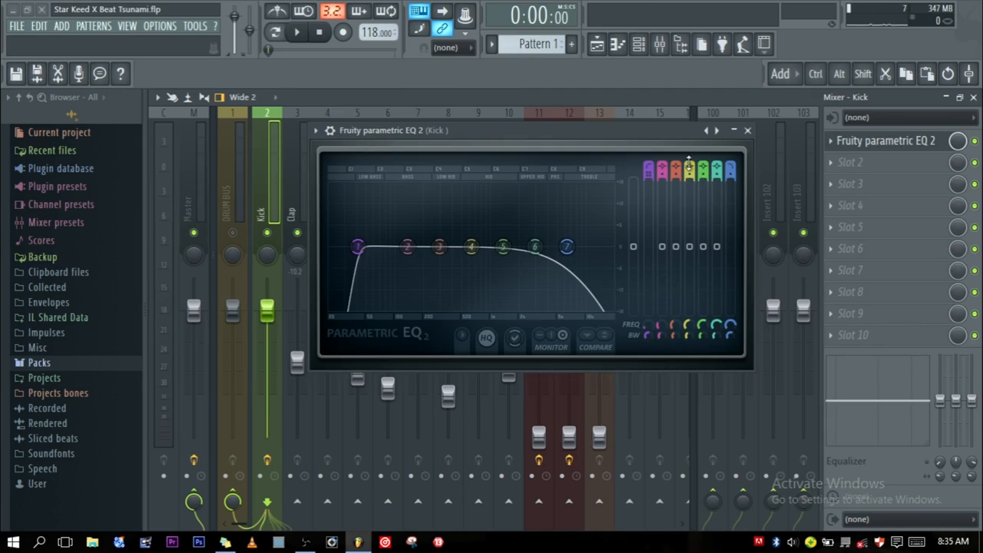
key(space)
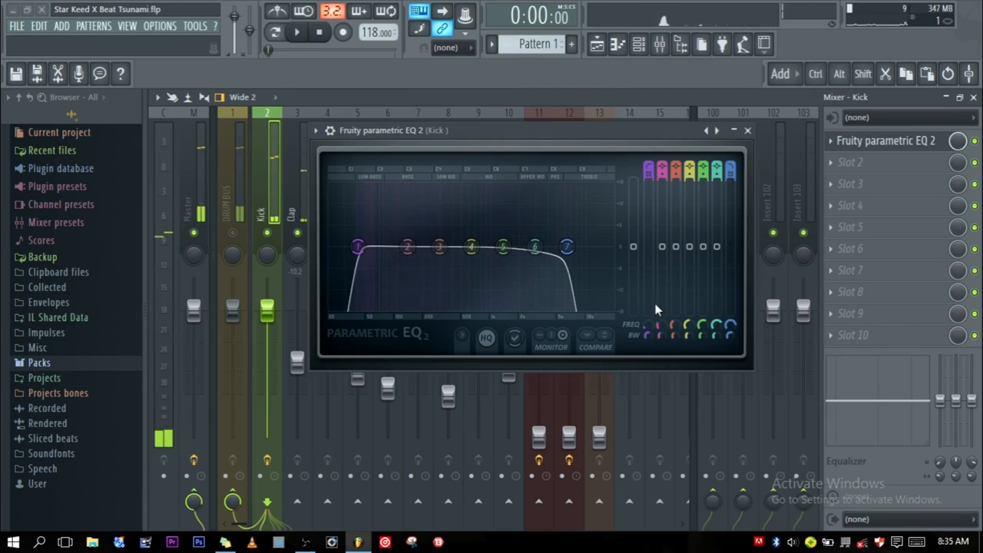
key(space)
drag(734, 325, 734, 349)
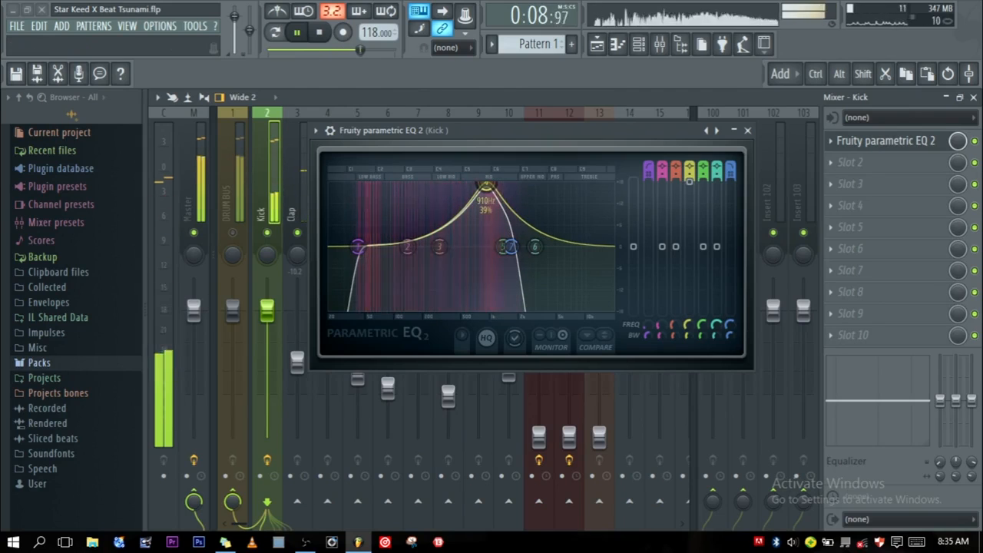
- Reset band 4 of the Kick's equalizer, give it a slight boost at about 632 Hz and close the equalizer
right_click(487, 189)
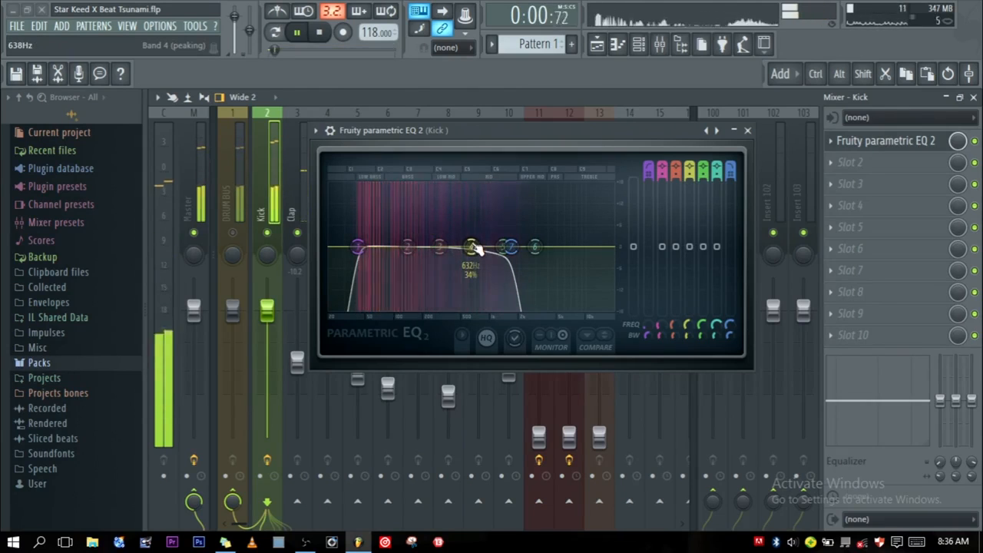
drag(471, 246, 472, 243)
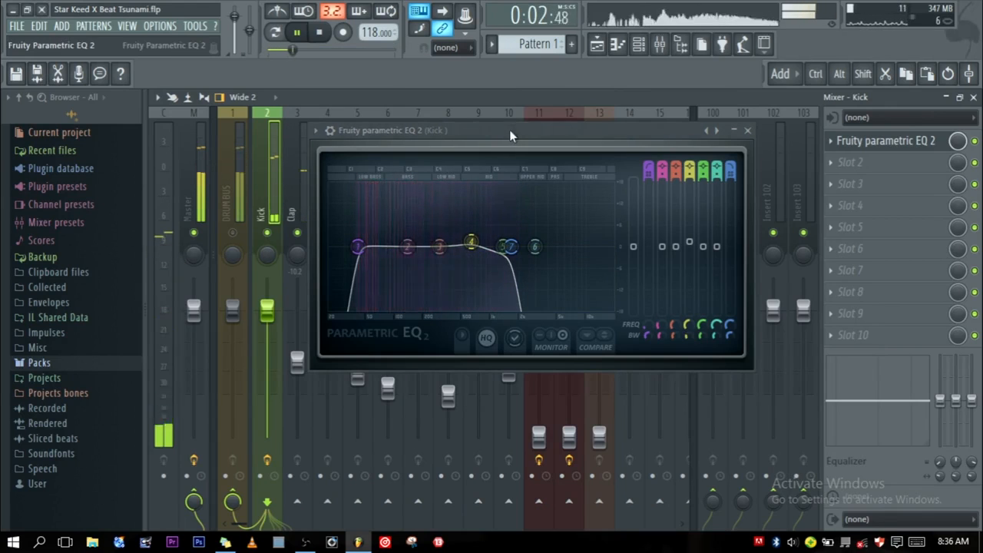
click(748, 131)
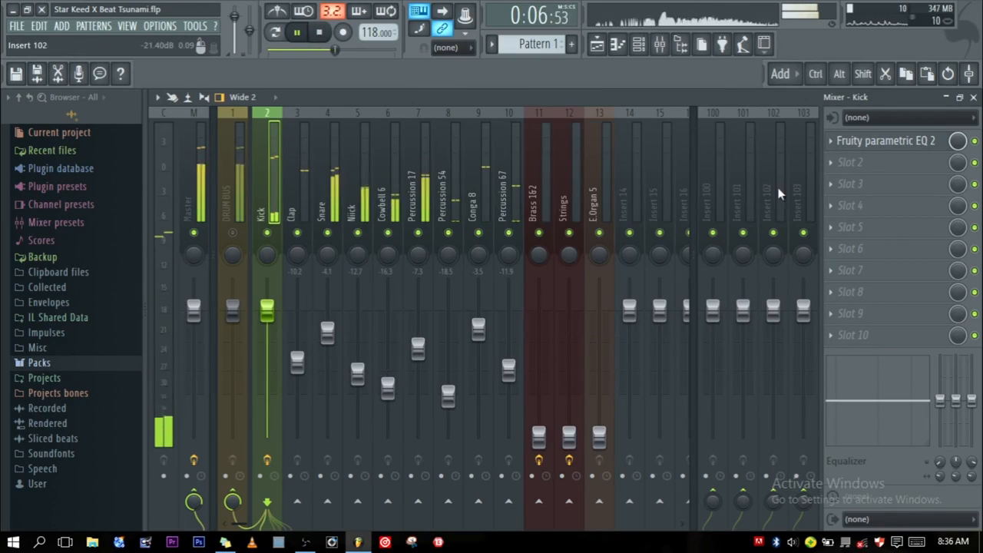
- Load Maximus into effect slot 2 of the Kick track and apply its Default preset
click(834, 168)
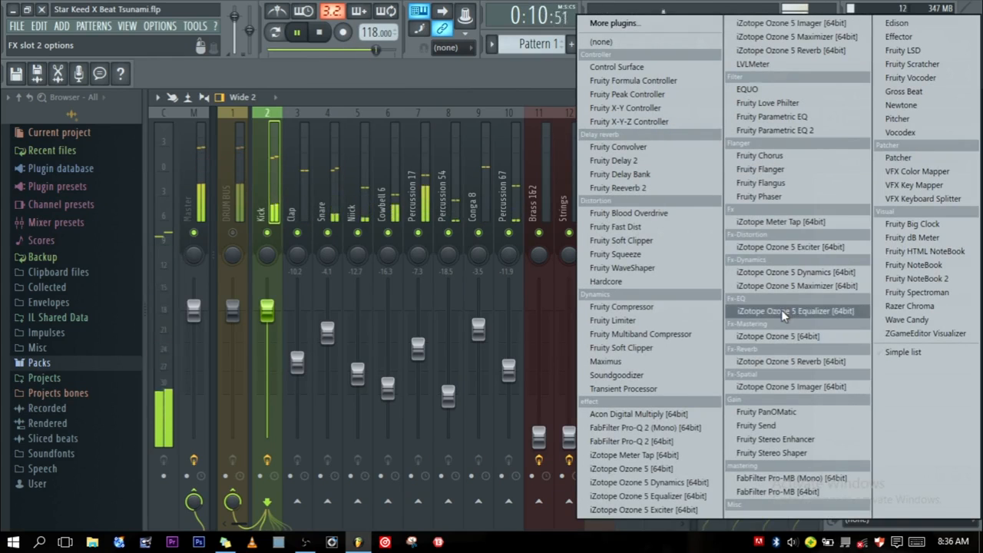
click(666, 369)
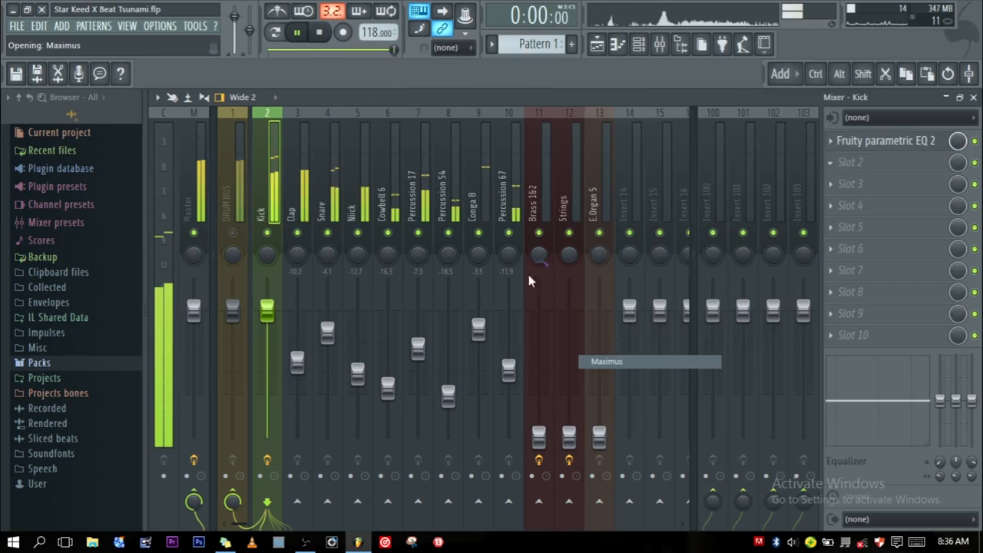
drag(411, 94, 502, 224)
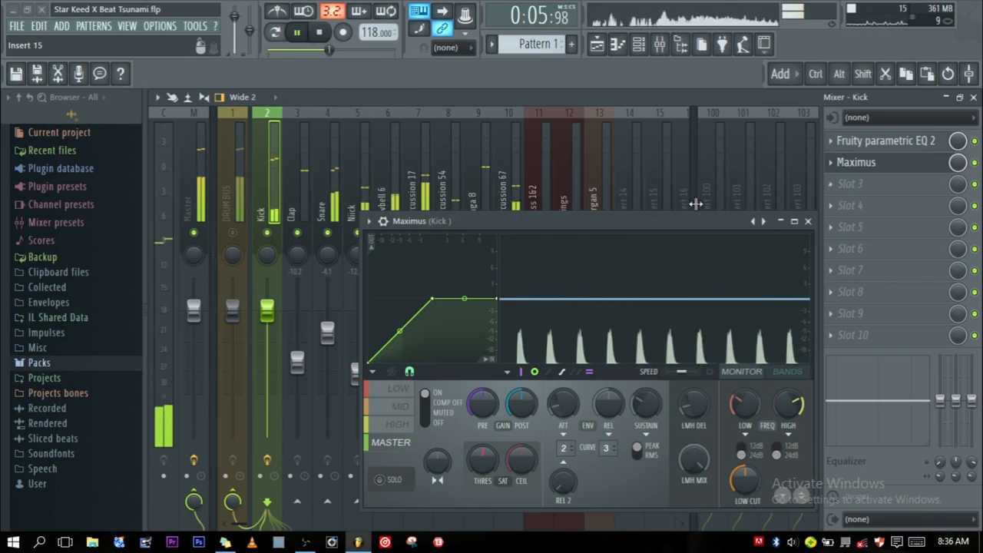
drag(642, 226, 655, 160)
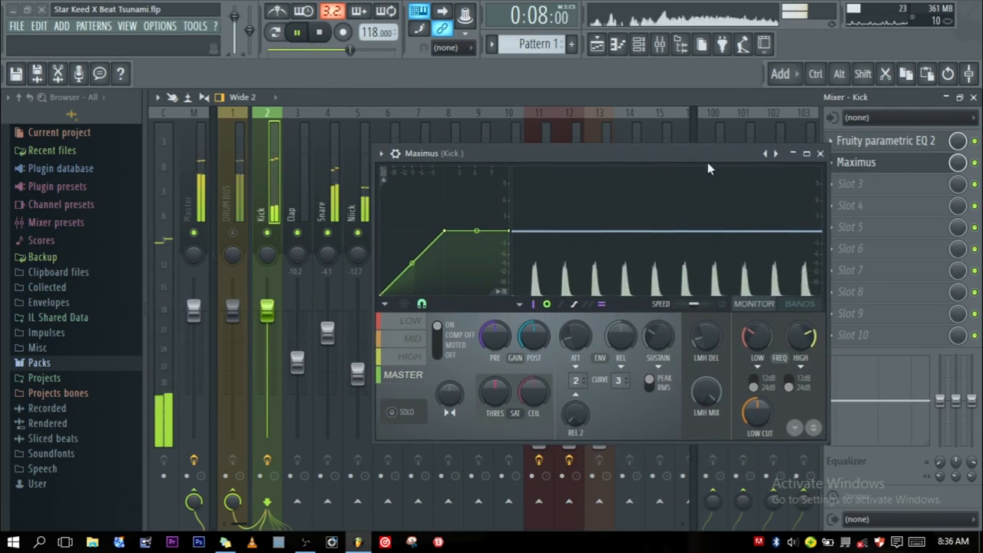
right_click(775, 153)
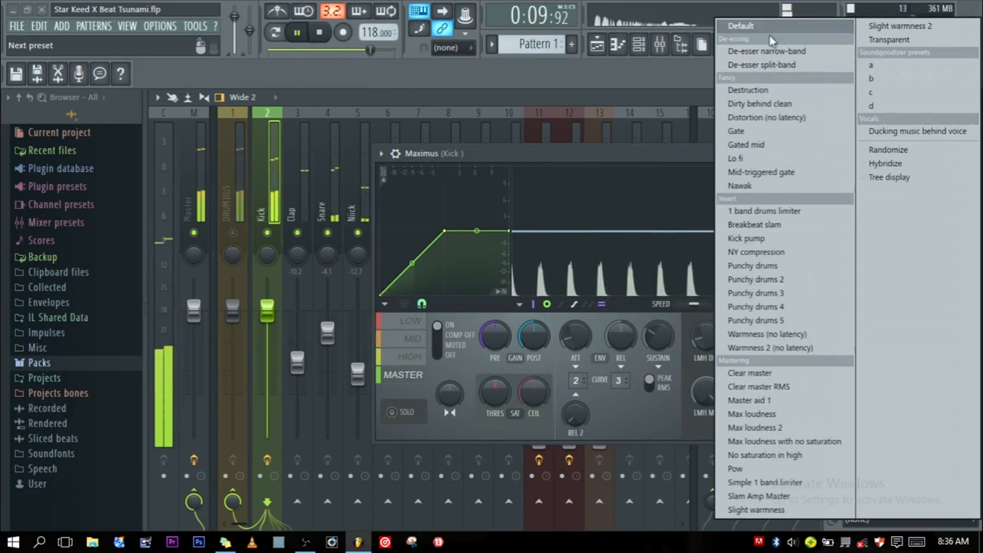
click(741, 26)
drag(590, 154, 581, 109)
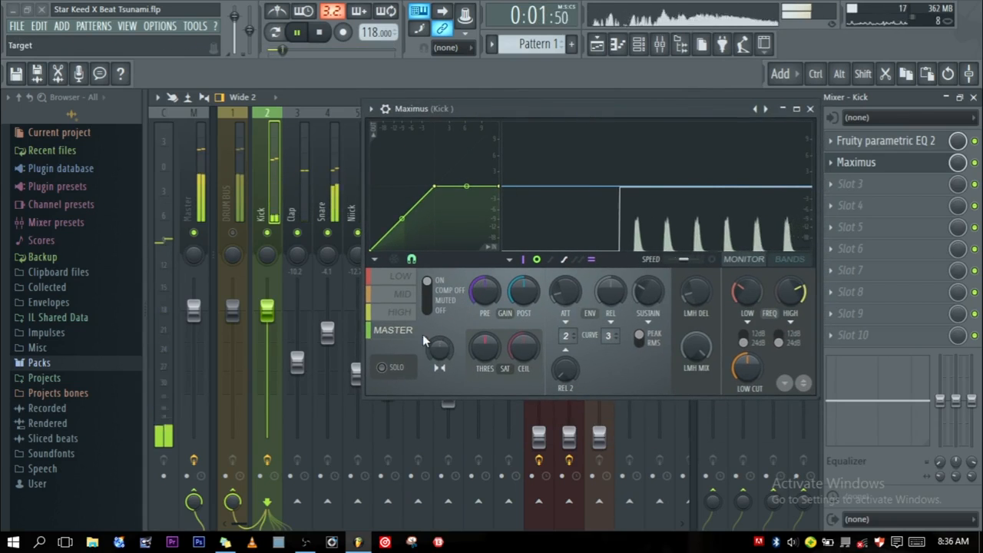
- Adjust the stereo separation of the Low band and the Master band in the Kick's Maximus and close the plugin
click(401, 279)
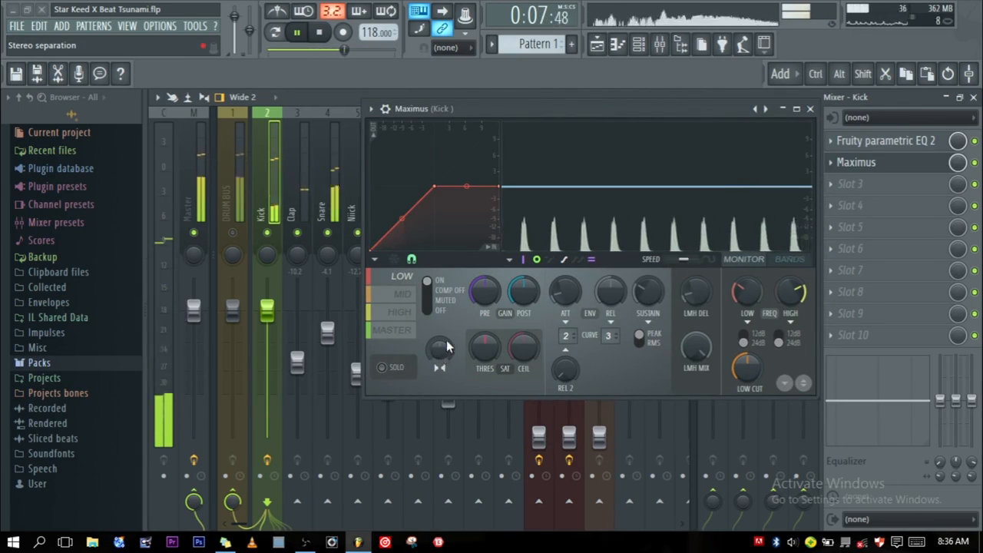
drag(438, 350, 438, 336)
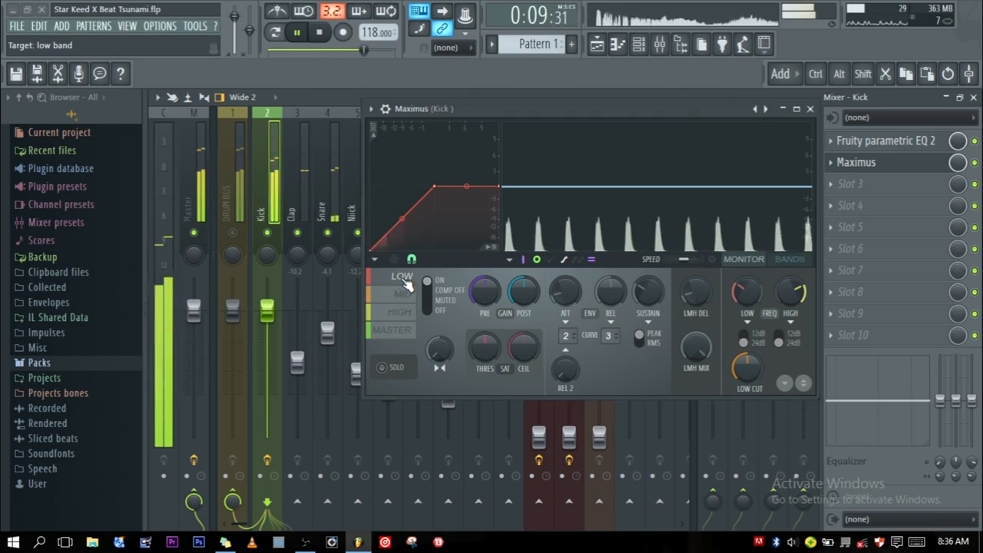
click(403, 331)
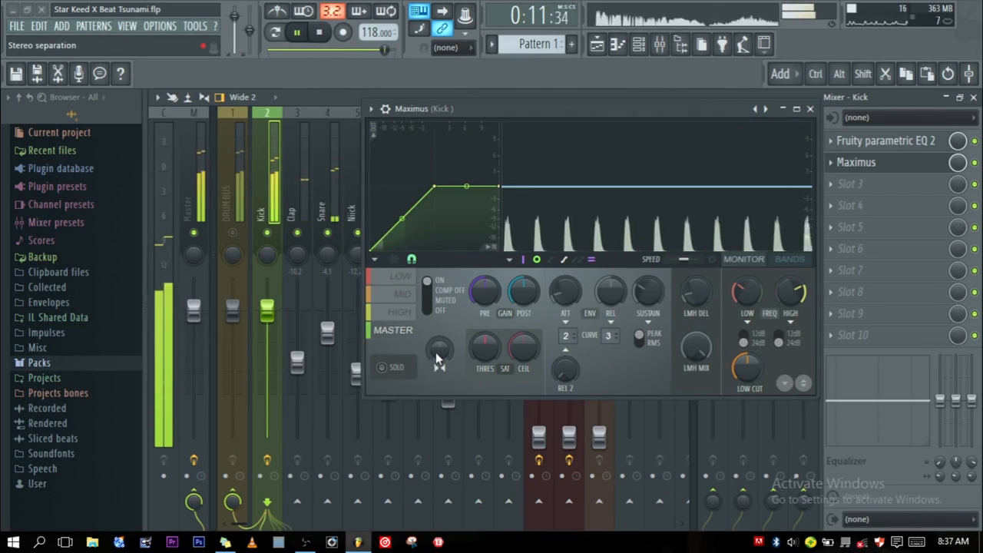
drag(441, 350, 440, 424)
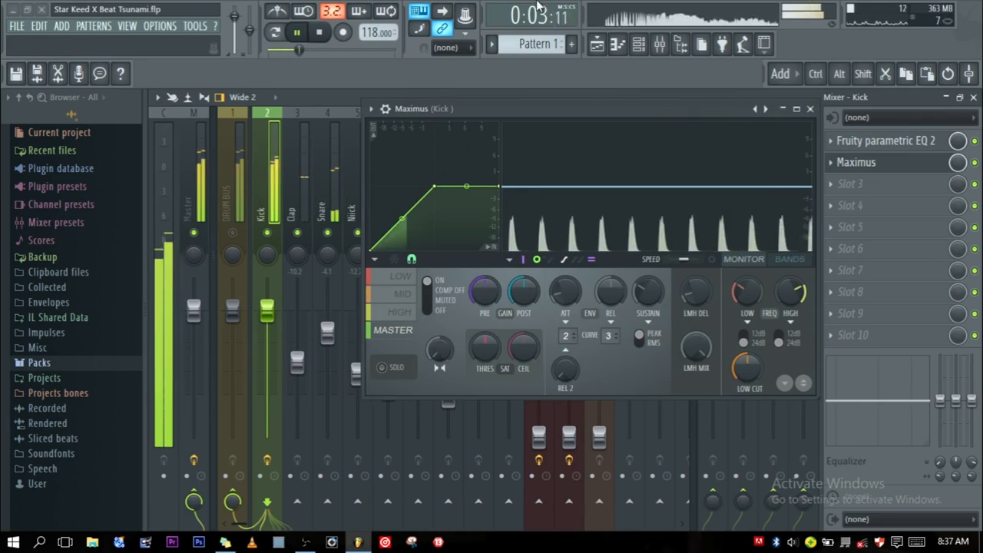
drag(556, 111, 489, 116)
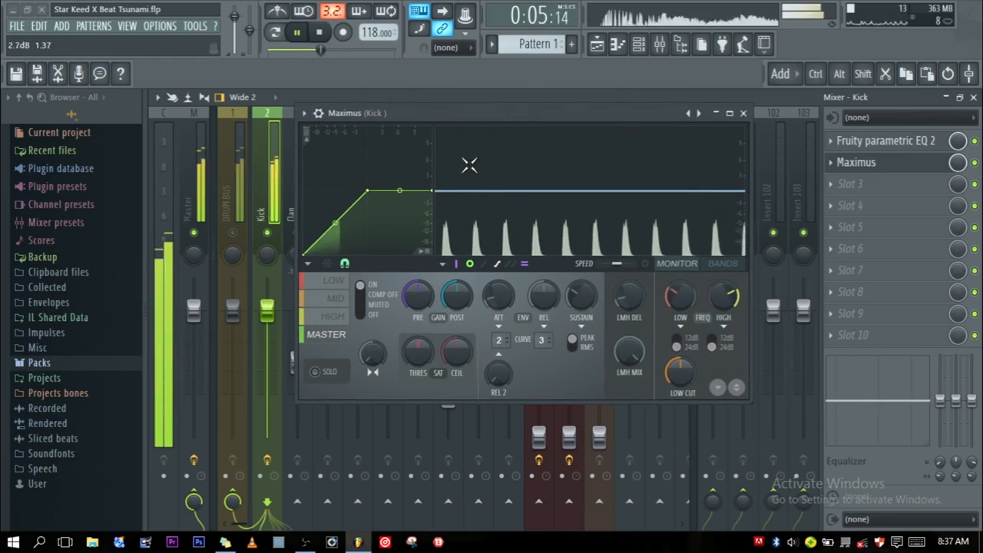
drag(471, 108, 533, 125)
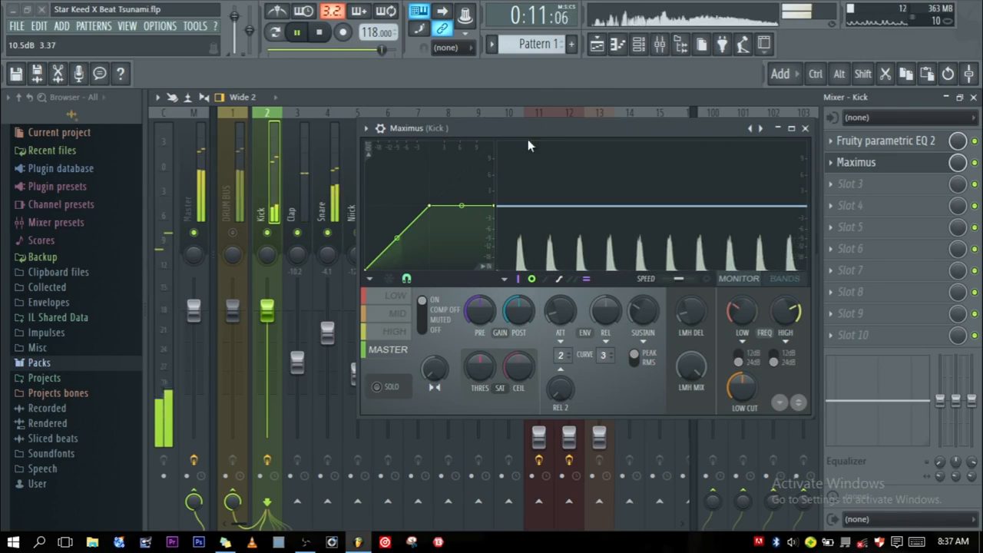
click(805, 128)
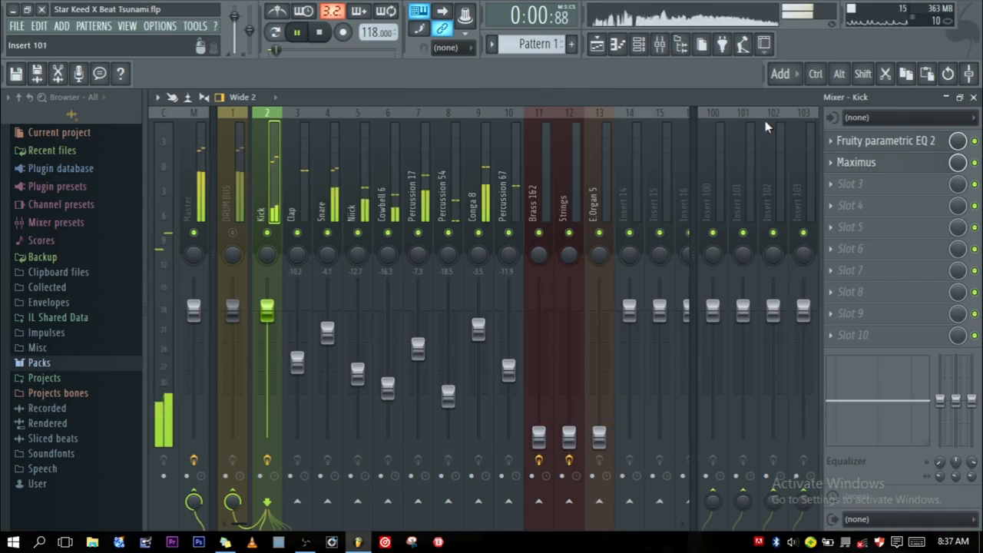
- Load Fruity Limiter into effect slot 3 of the Kick track and apply its Default preset
click(835, 186)
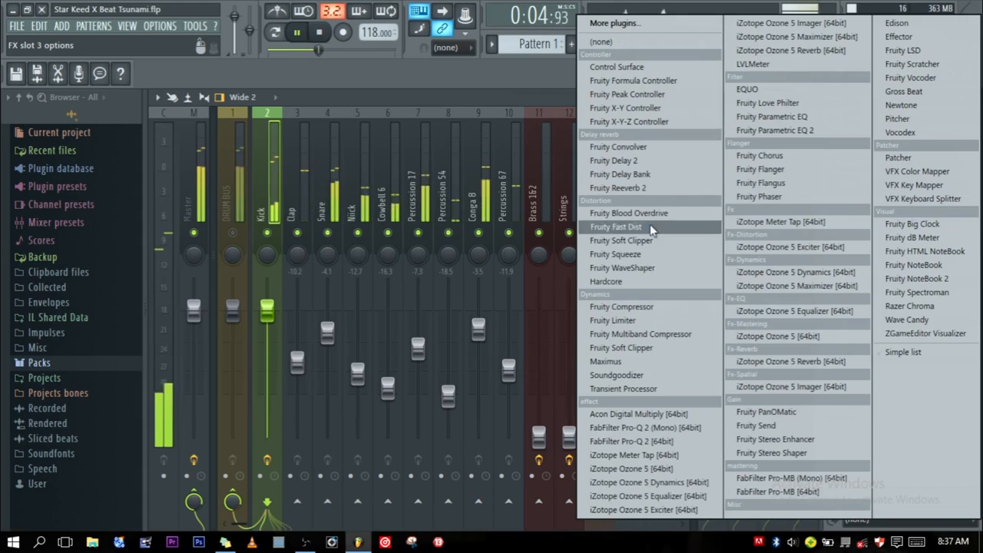
click(639, 319)
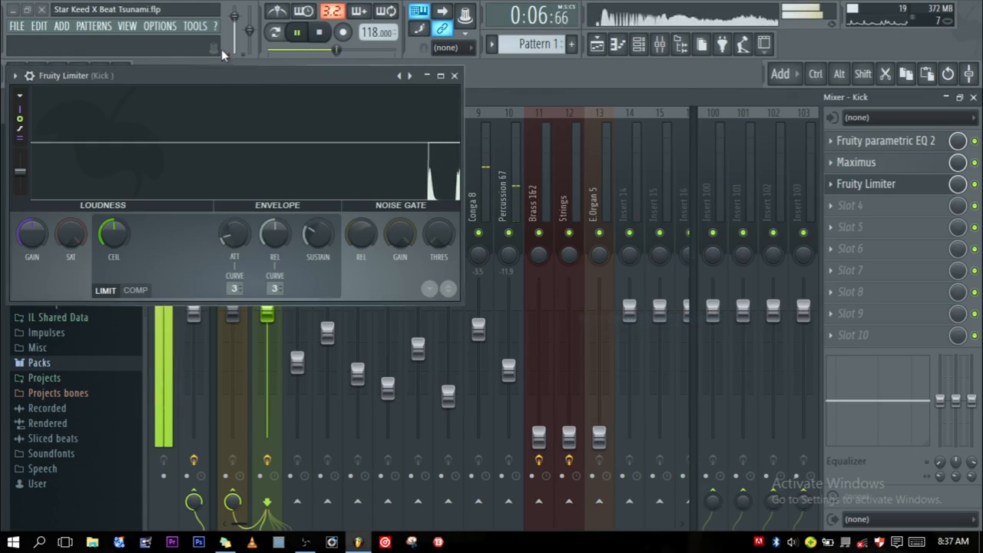
drag(213, 82, 442, 115)
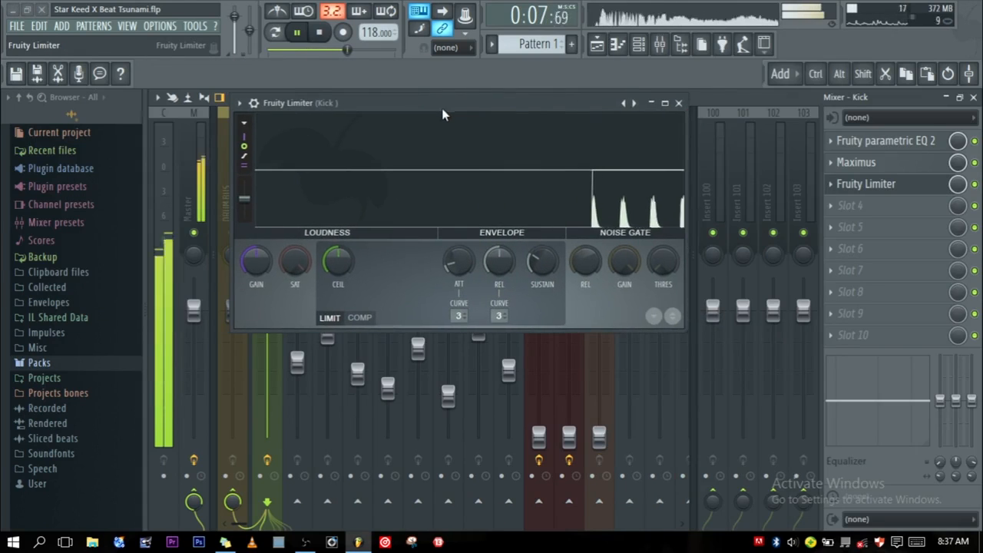
right_click(637, 106)
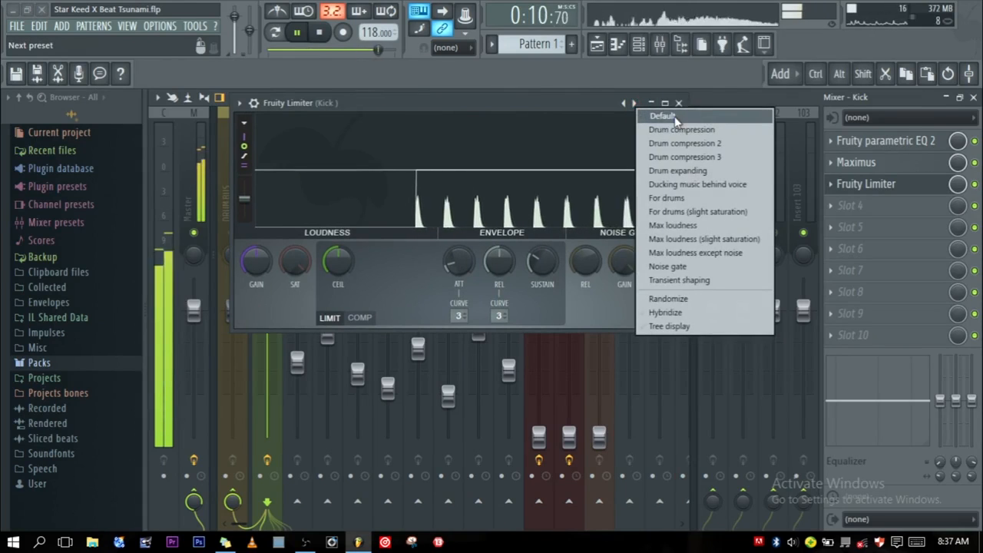
click(675, 116)
drag(478, 108, 553, 106)
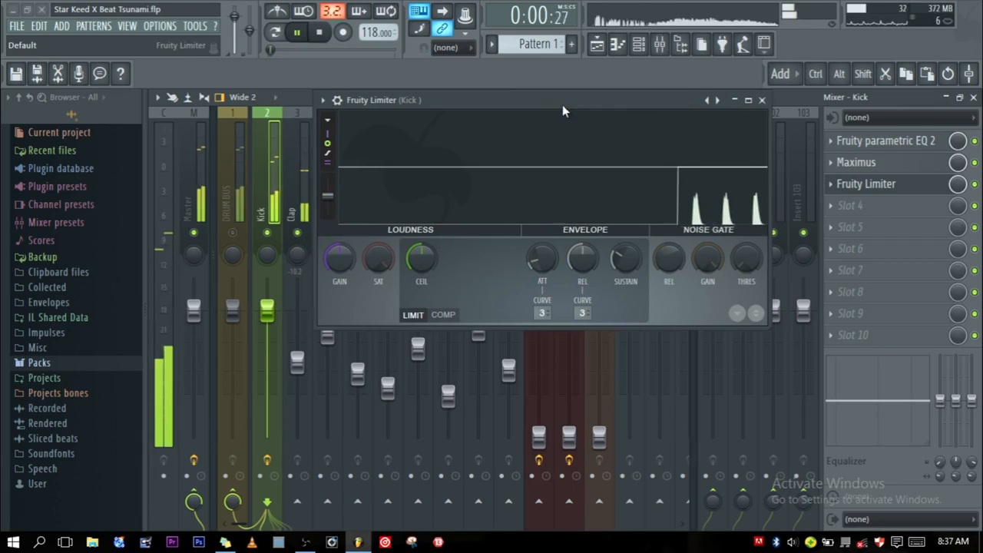
- Switch the Kick's Fruity Limiter to compressor mode, lower its threshold, set the ratio to 1.2:1 and close it
click(444, 314)
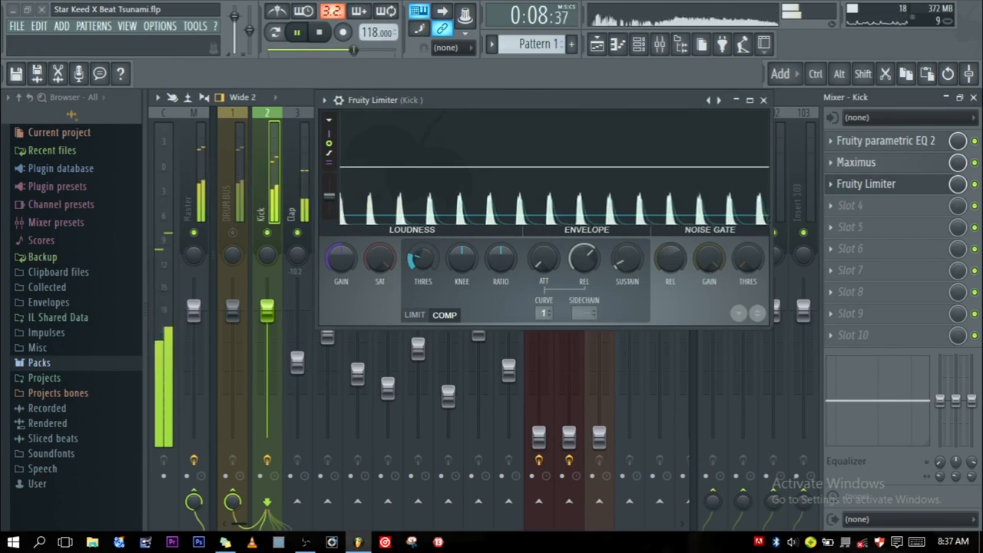
drag(502, 257, 501, 248)
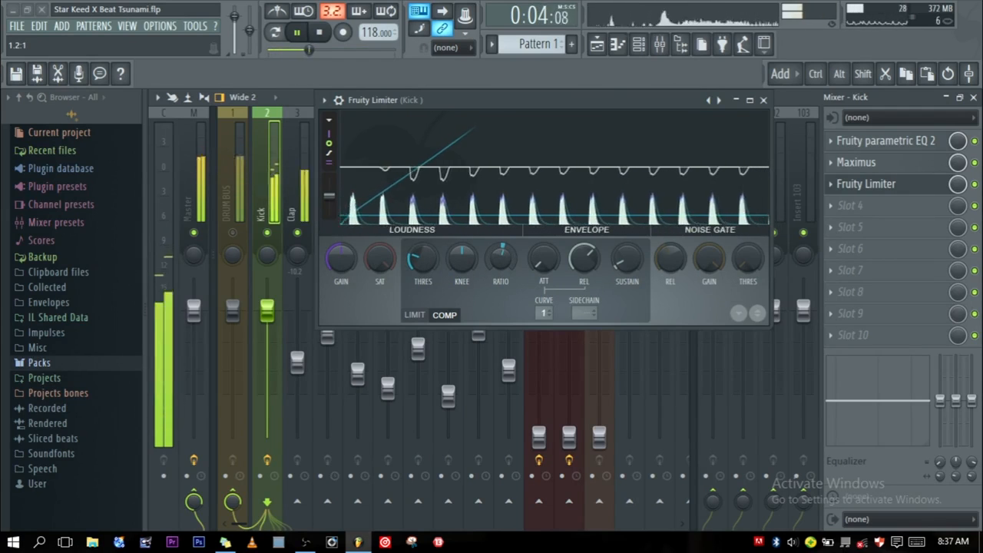
click(764, 102)
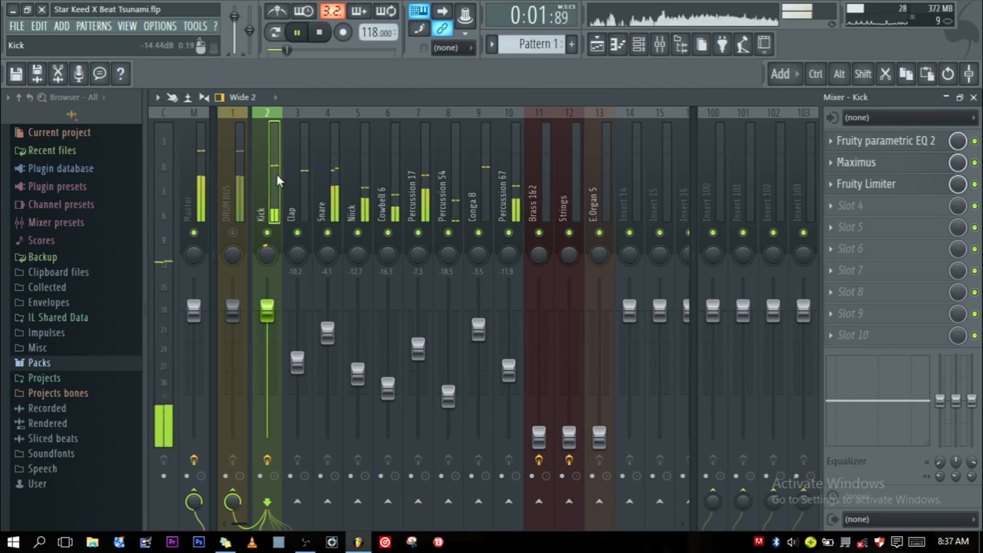
- Load Fruity parametric EQ 2 into effect slot 1 of the Clap track
click(306, 181)
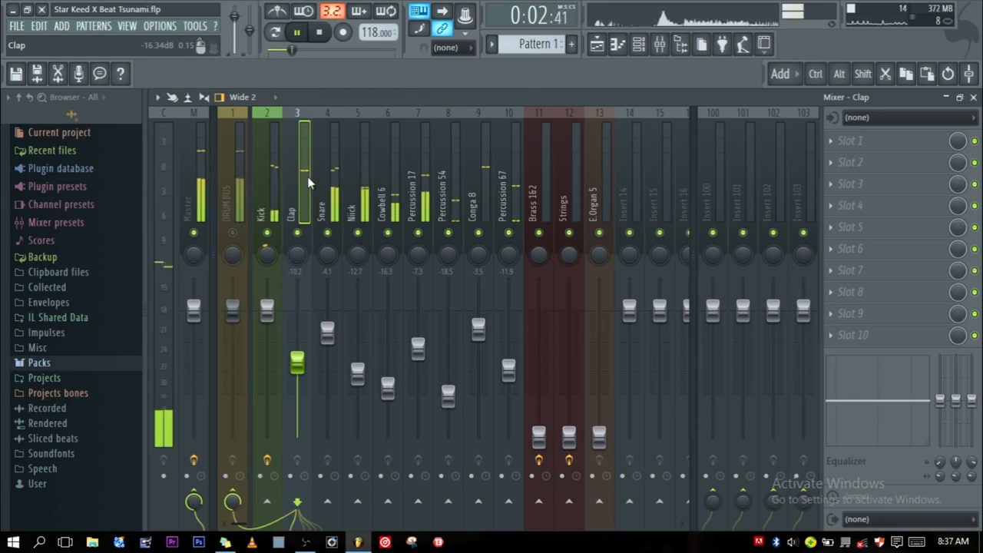
click(845, 140)
drag(732, 130, 849, 142)
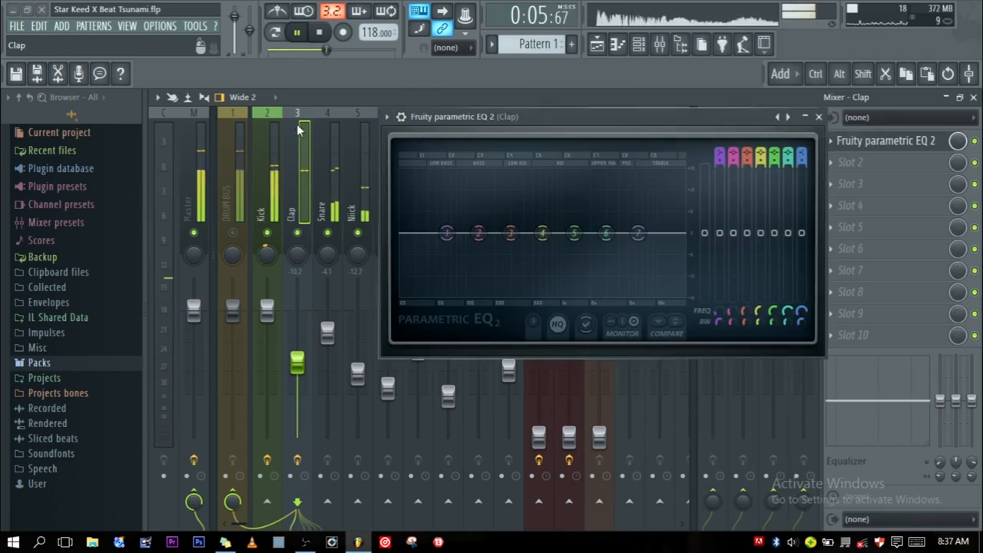
drag(480, 124, 416, 111)
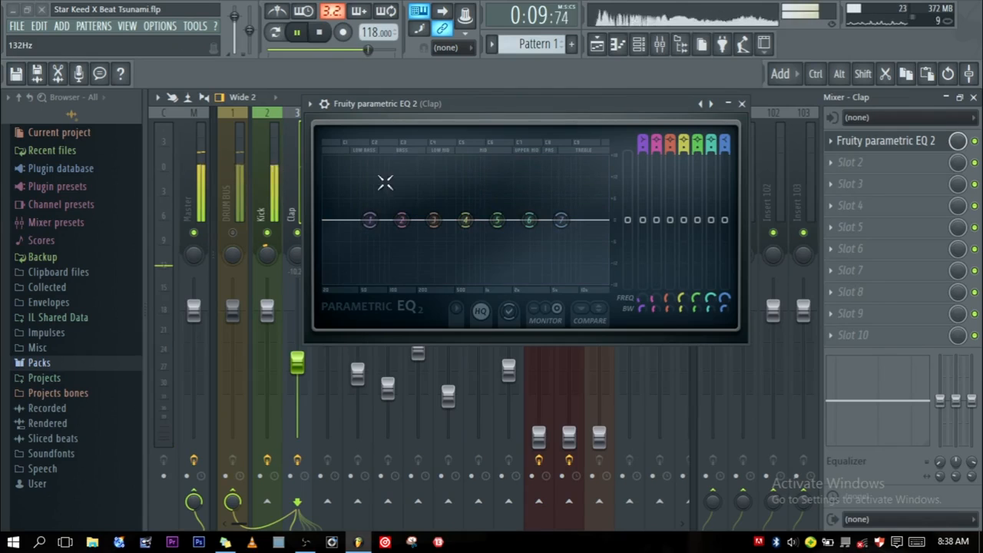
- Change band 1 of the Clap's Fruity parametric EQ 2 to a high pass filter
key(space)
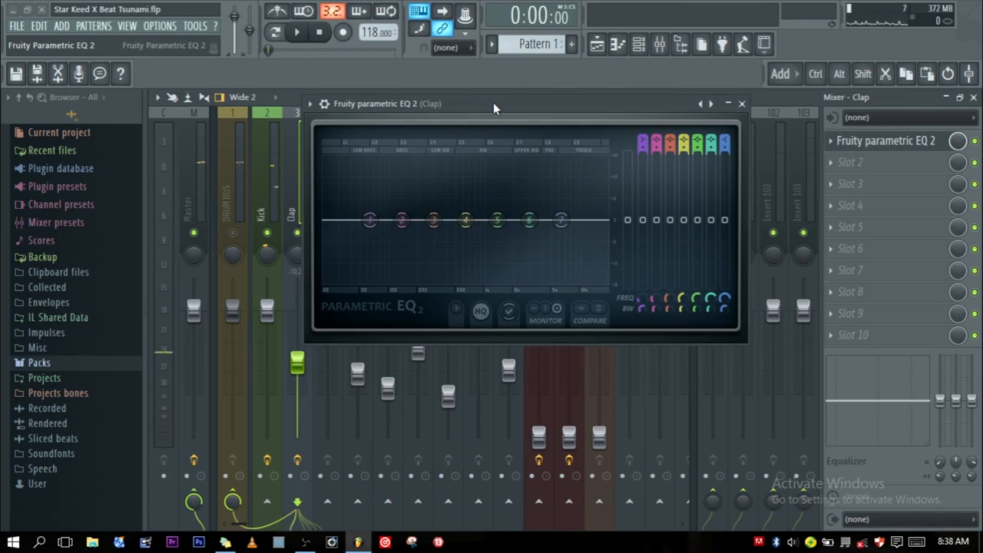
drag(494, 102, 550, 116)
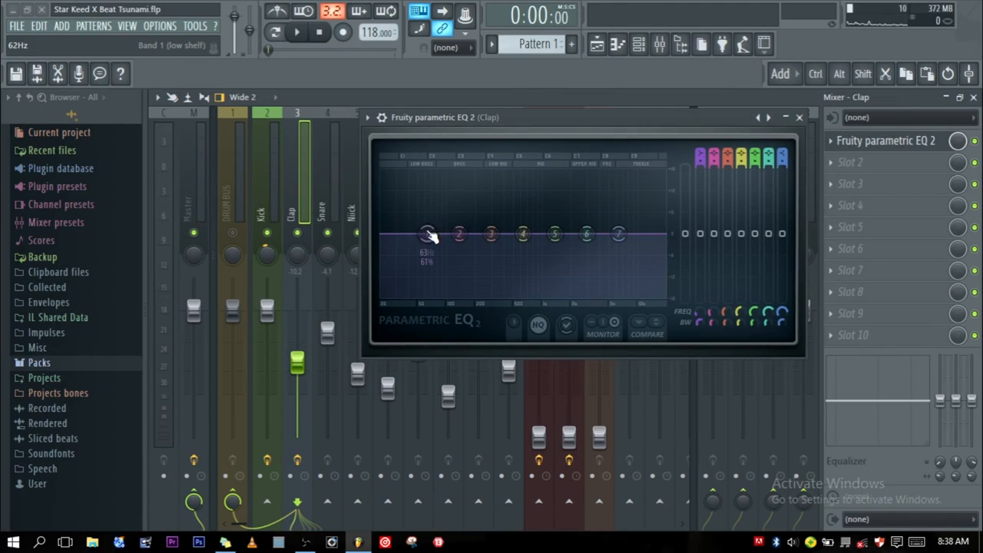
drag(578, 129, 562, 166)
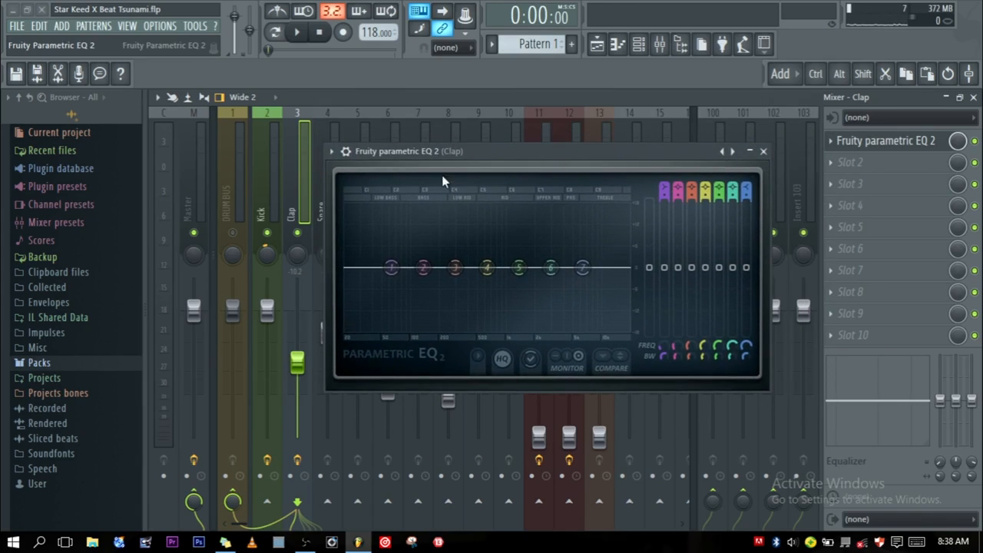
drag(447, 151, 459, 117)
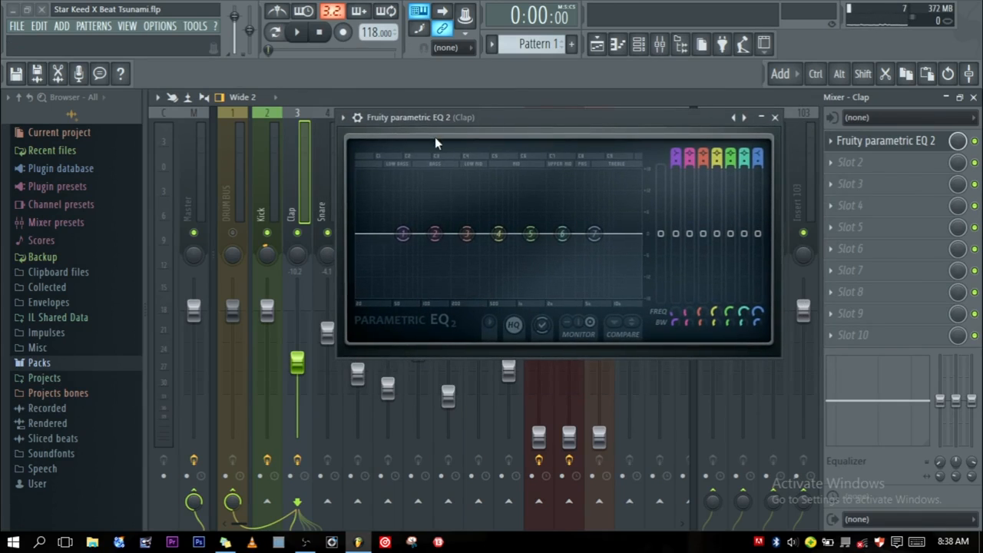
right_click(410, 245)
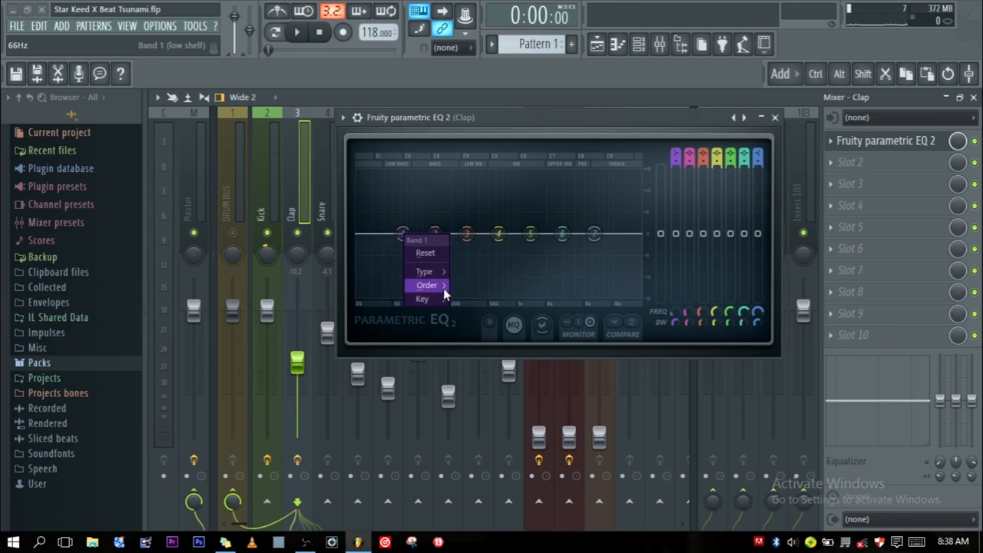
mouse_move(430, 272)
click(476, 311)
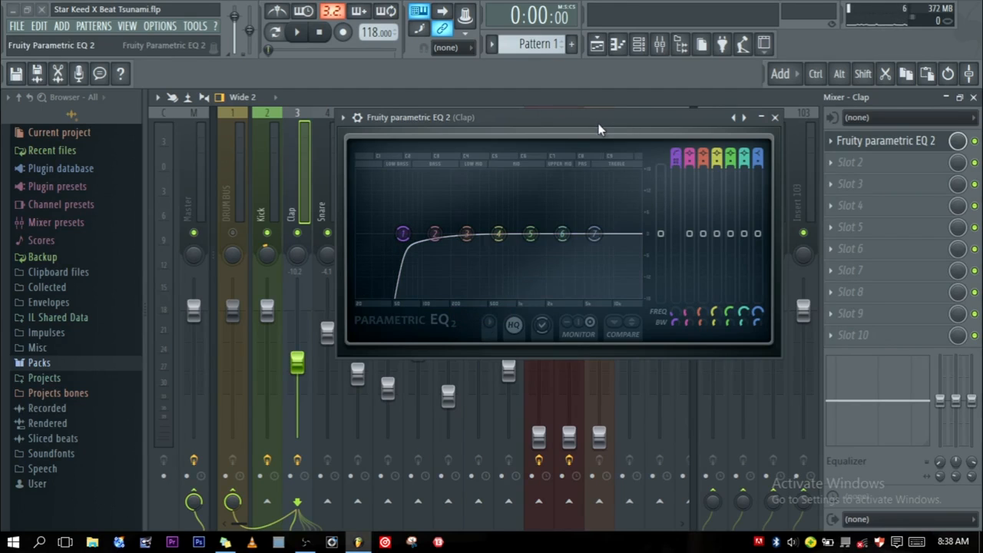
- Play the pattern, raise the Clap's high pass cutoff to about 496 Hz and close the EQ
key(space)
drag(673, 323, 671, 303)
drag(442, 234, 476, 232)
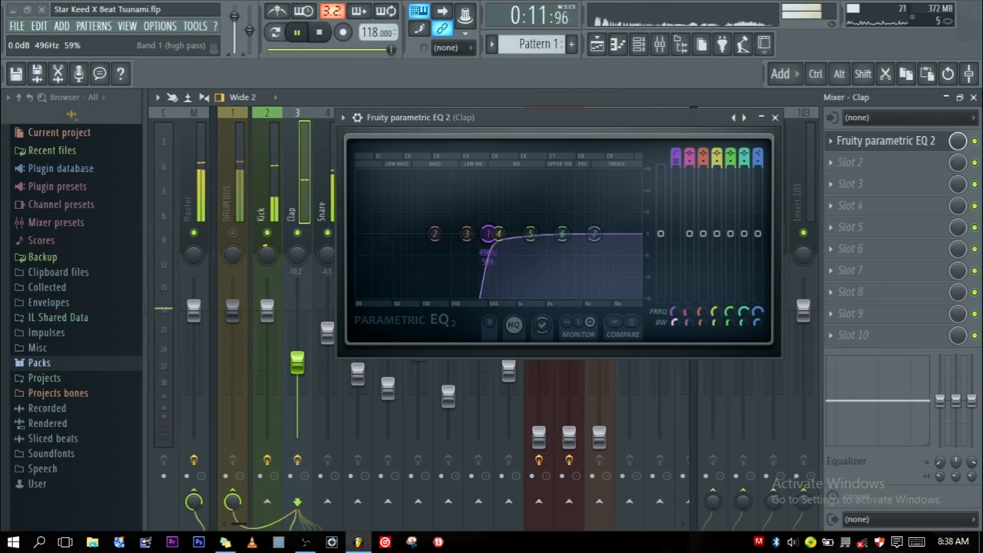
click(775, 119)
- Try Fruity Convolver in effect slot 2 of the Clap track and lower the slot's mix level
click(838, 171)
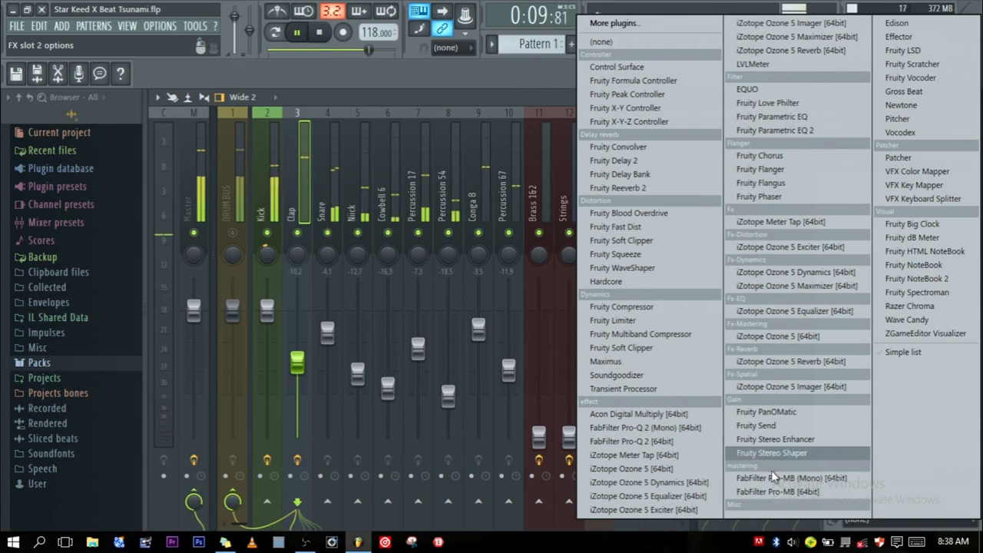
click(590, 147)
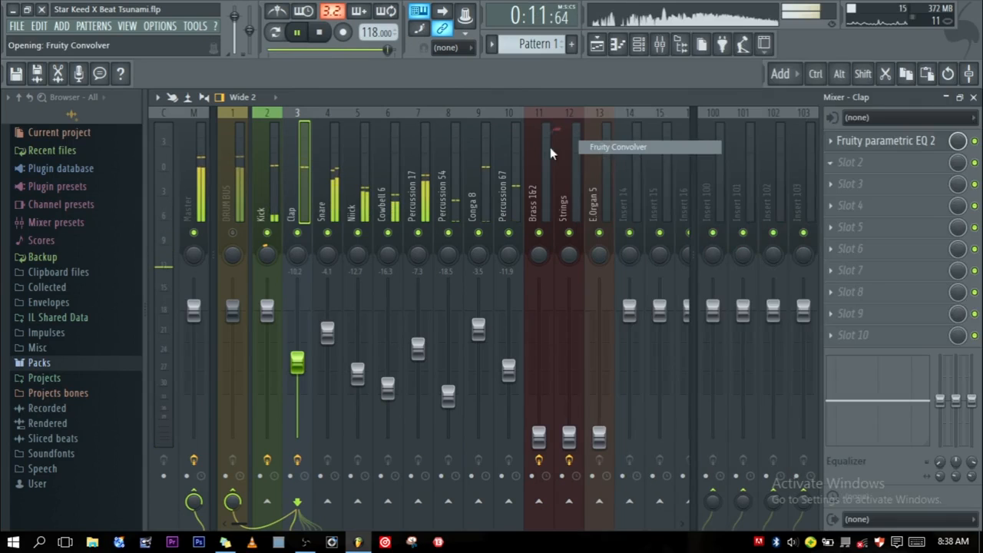
drag(875, 170, 636, 155)
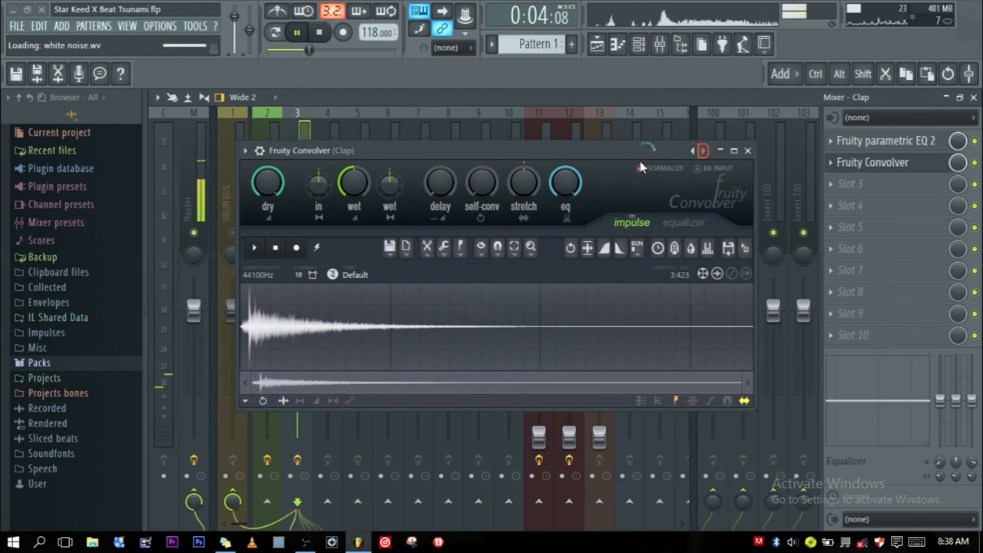
click(749, 151)
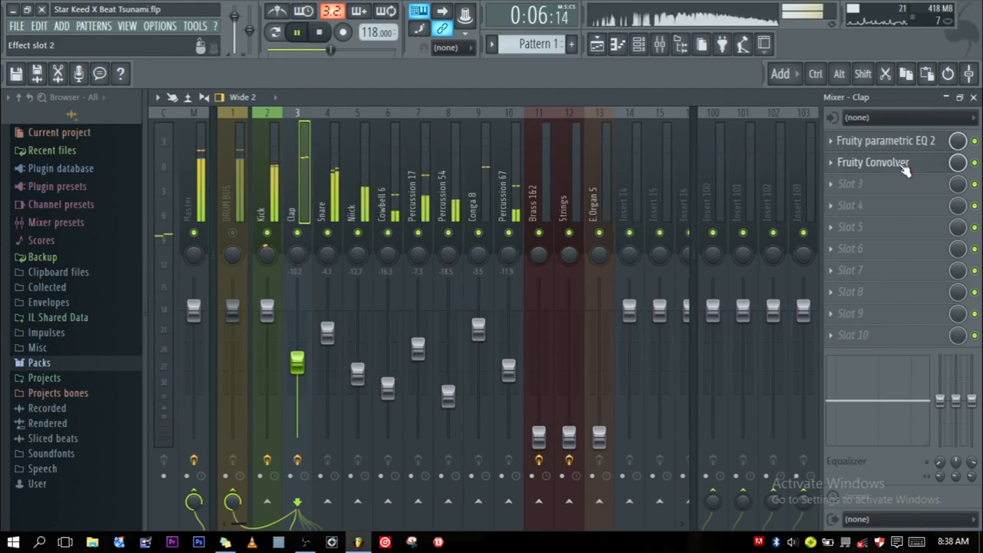
drag(957, 163, 957, 188)
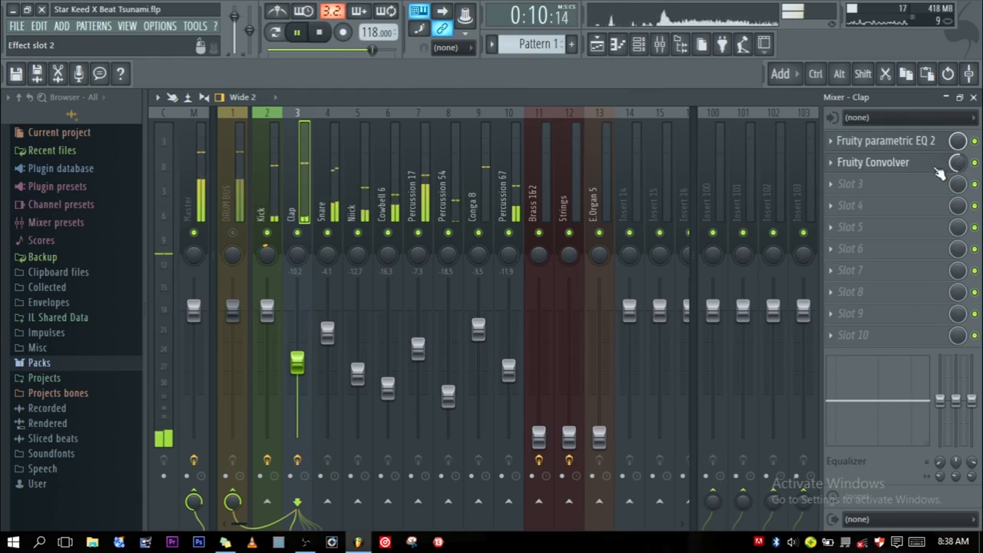
- Switch the Clap's Fruity Convolver to its Default impulse and close the plugin
click(845, 163)
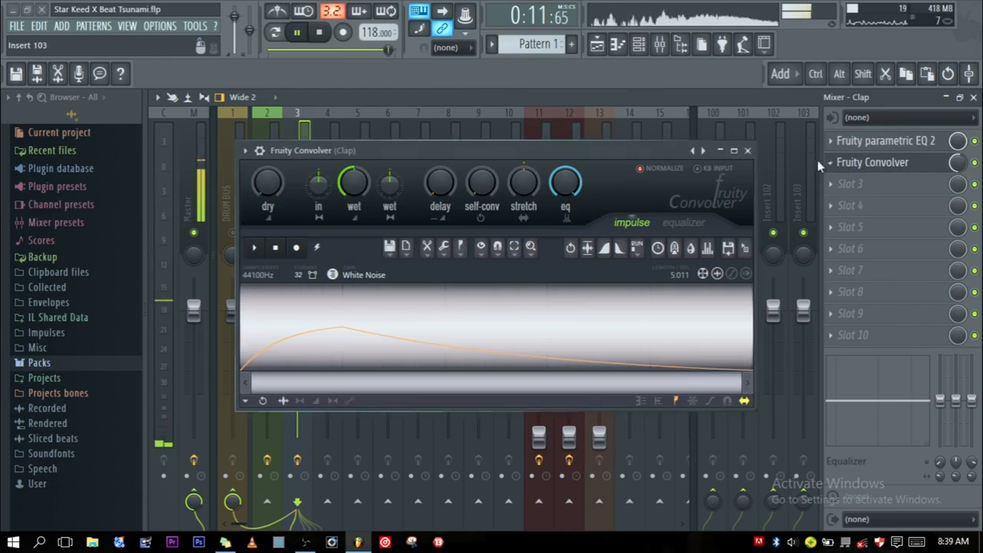
click(701, 150)
click(206, 35)
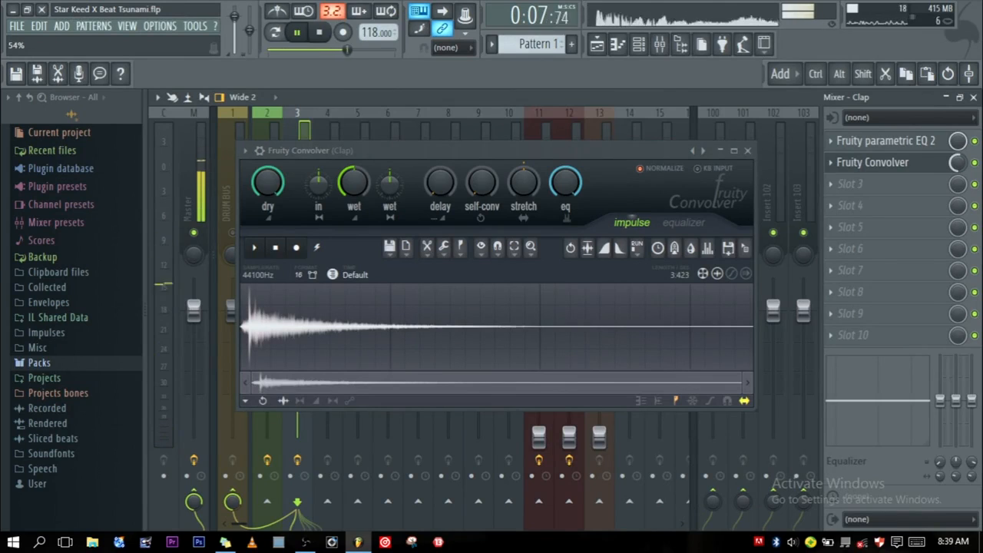
click(749, 151)
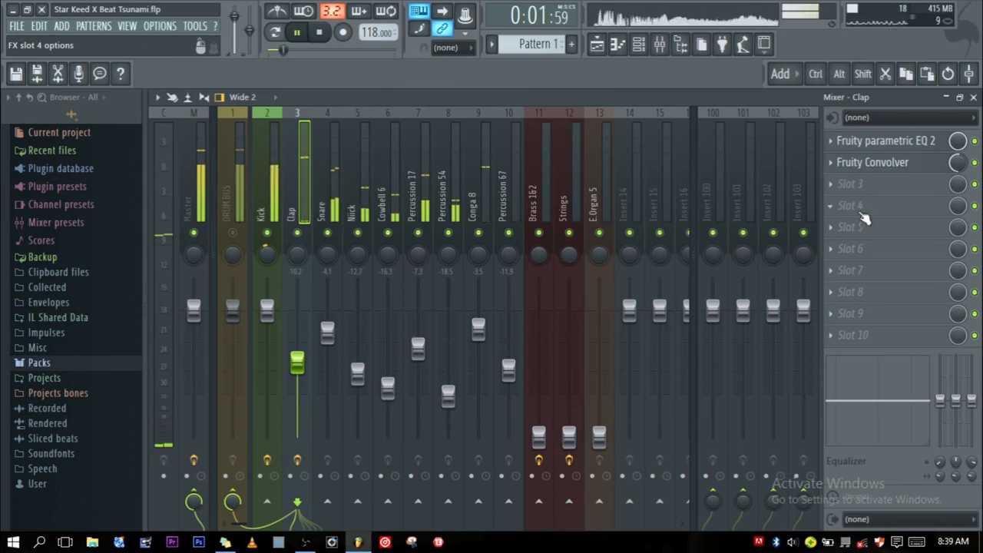
- Load Fruity Limiter into effect slot 3 of the Clap track as a compressor with threshold -19.7 dB and ratio 1.7:1
click(831, 194)
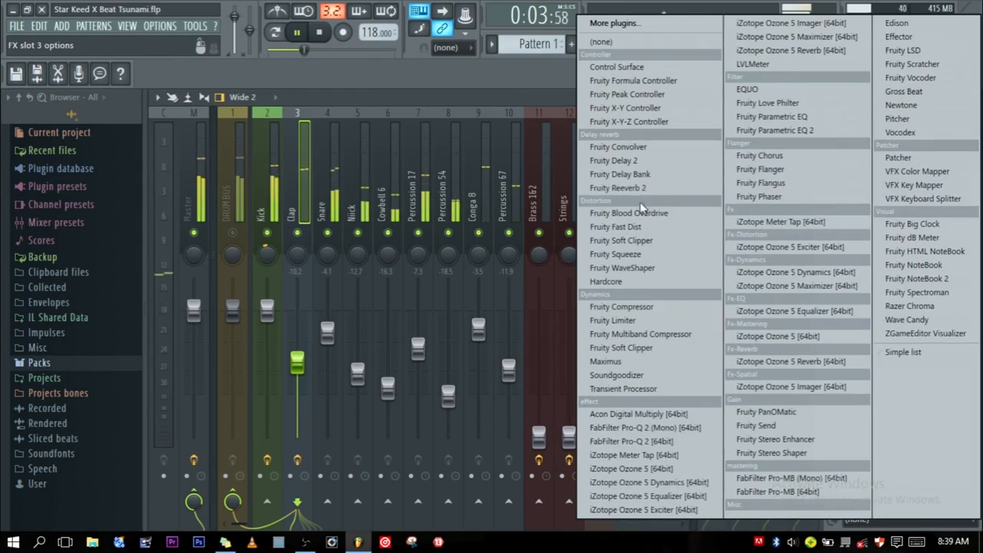
click(629, 316)
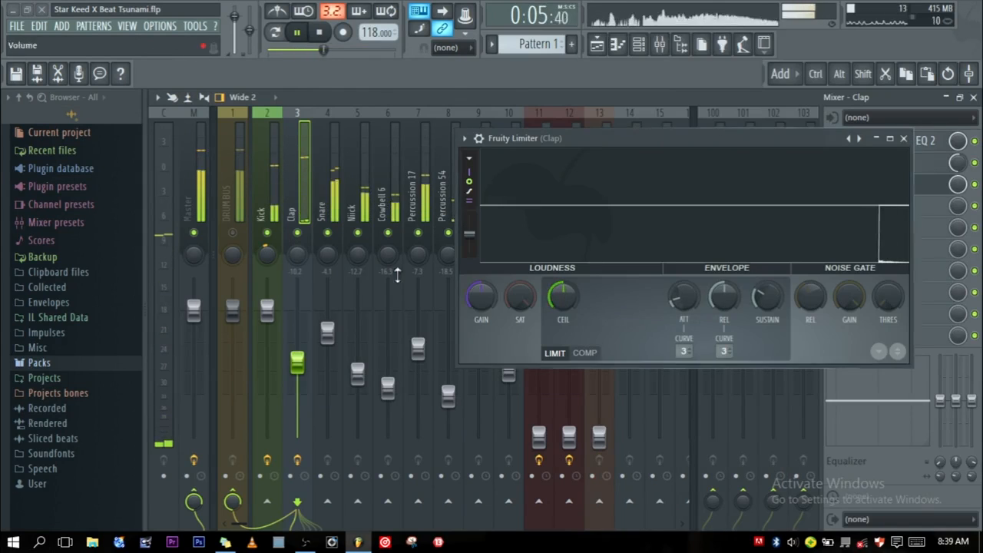
click(584, 352)
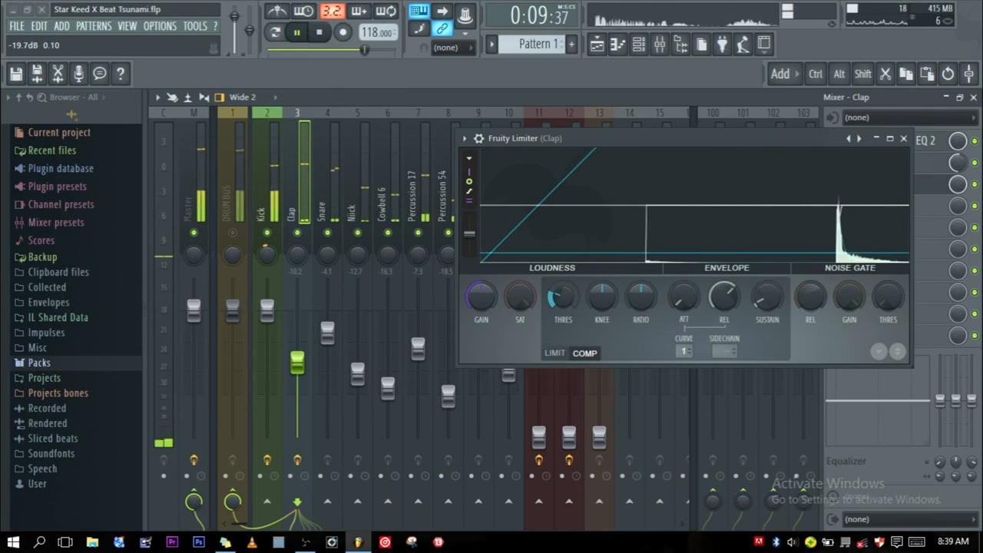
drag(641, 296, 641, 277)
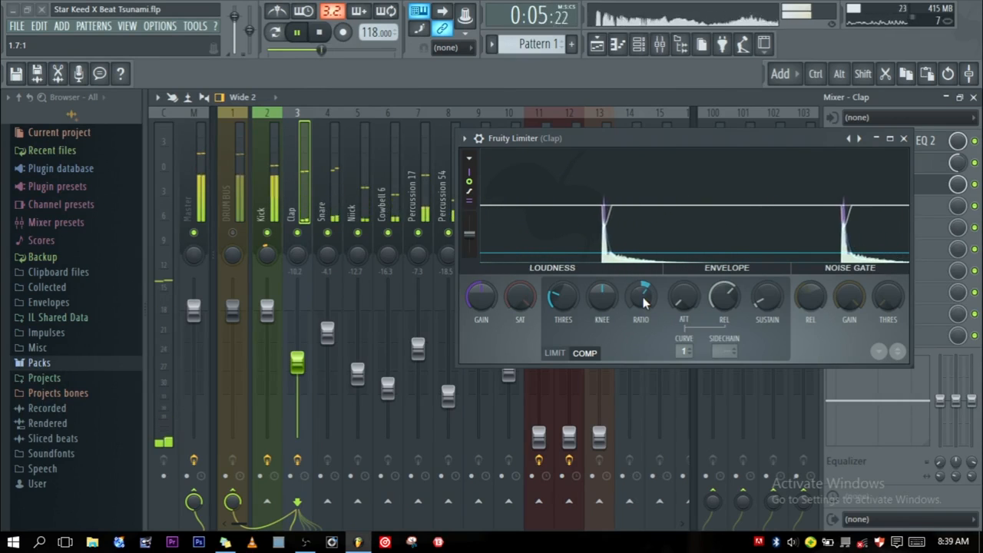
- Set the Clap track's volume to -10.3 dB, close its Fruity Limiter and stop playback
drag(298, 364, 298, 364)
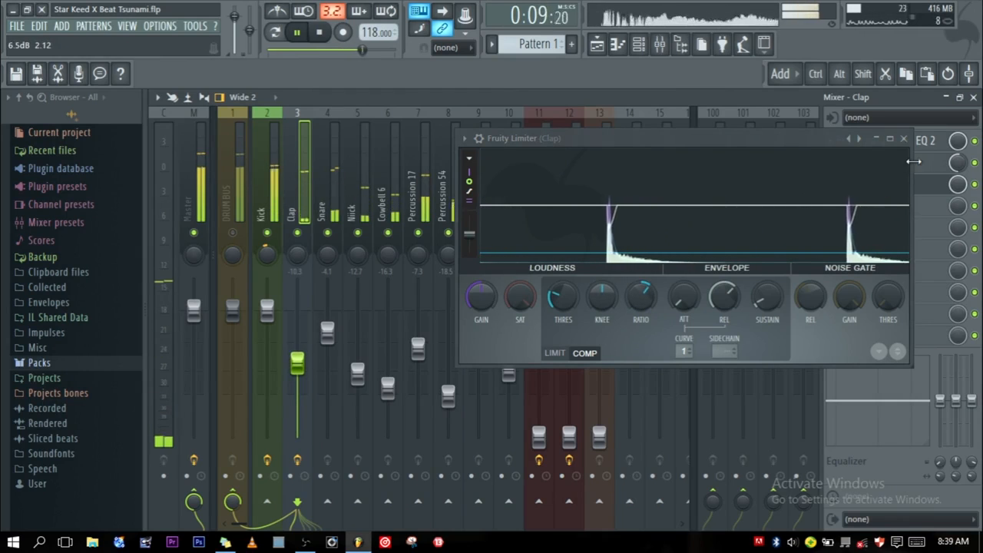
click(905, 139)
key(space)
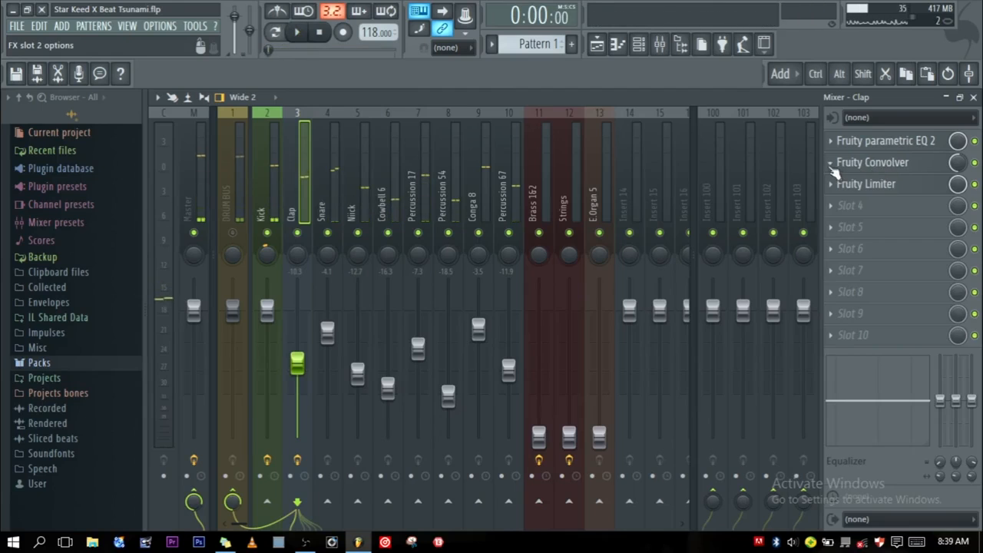
- Replace Fruity Convolver in effect slot 2 of the Clap track with Fruity Reeverb 2 and start playback
click(833, 166)
mouse_move(849, 179)
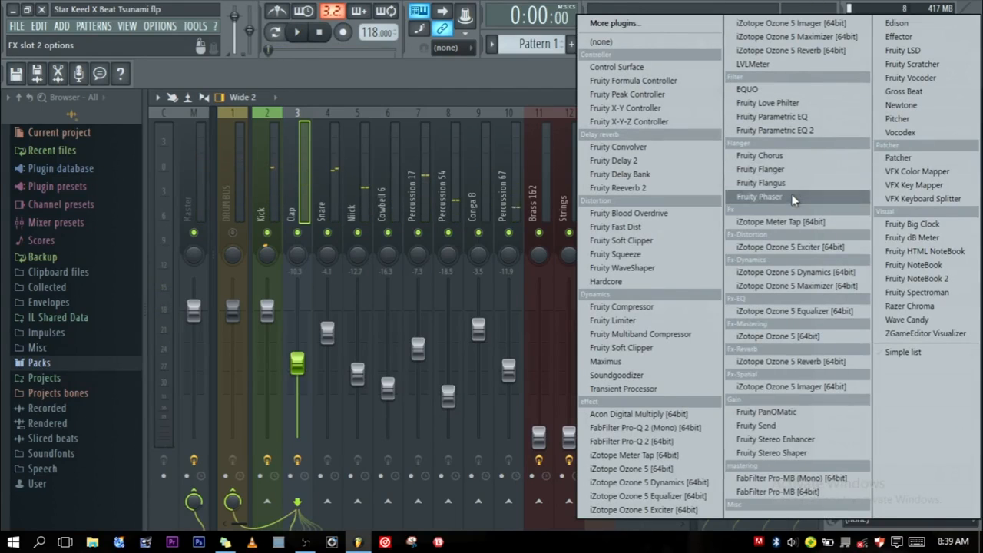
click(621, 192)
key(space)
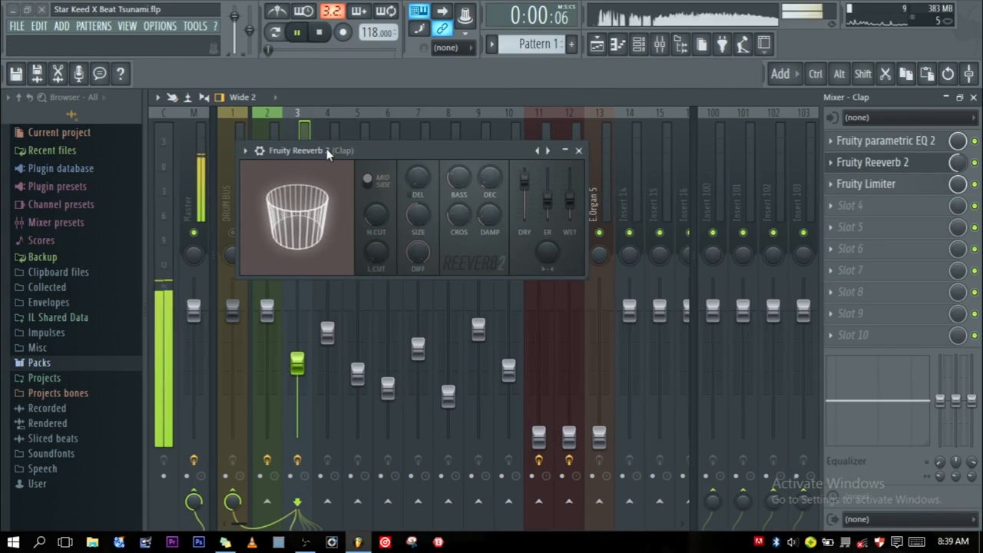
- Raise the Clap reverb's wet level, lower its dry level to about 73%, and close it, reducing the slot's mix level
drag(391, 156, 483, 141)
drag(669, 188, 623, 174)
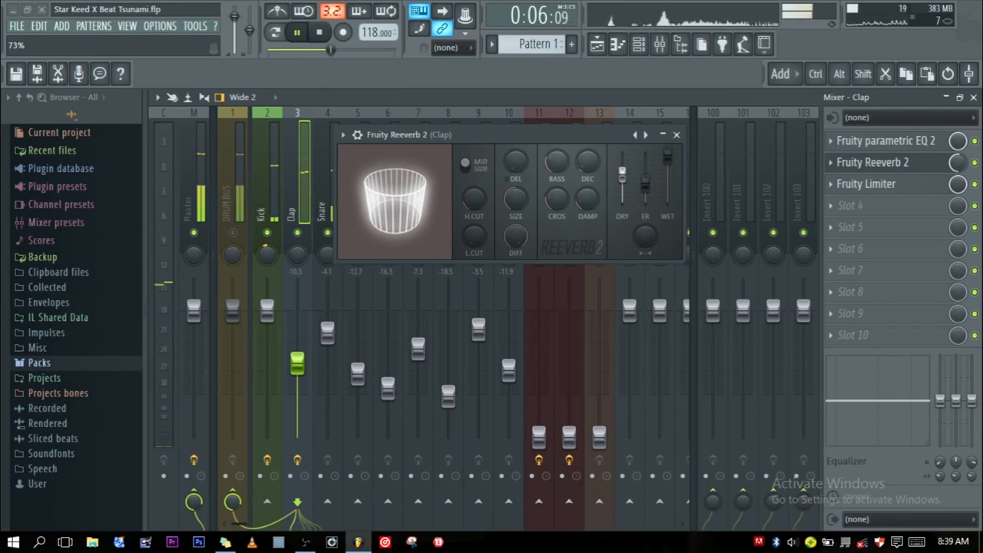
click(676, 135)
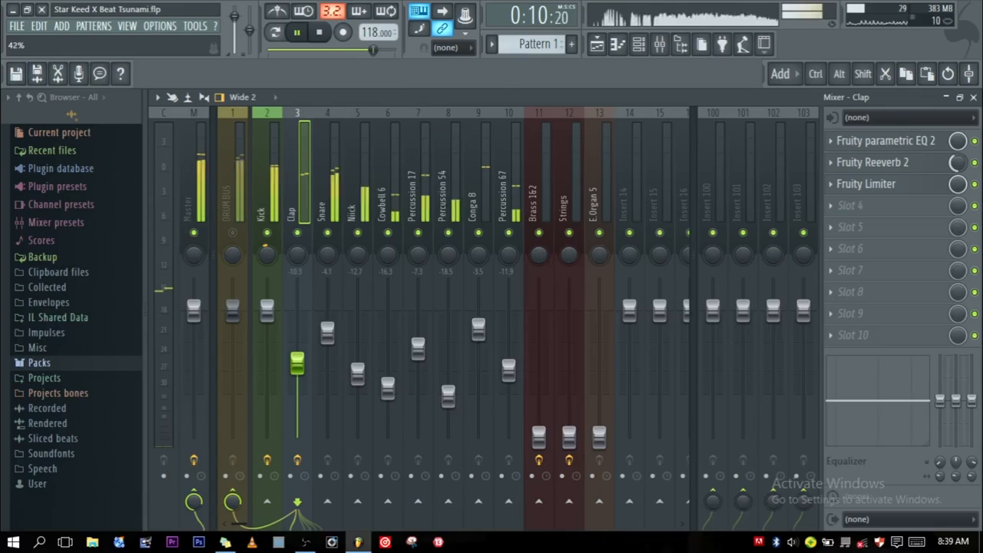
key(space)
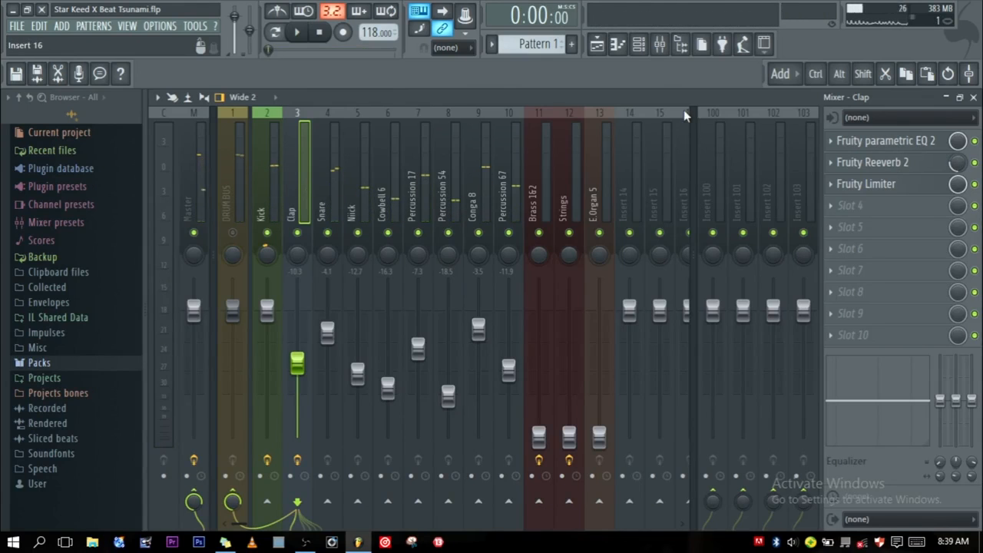
- Inspect the Clap's Fruity Reeverb 2 settings and play the pattern to hear the processed Clap
click(328, 188)
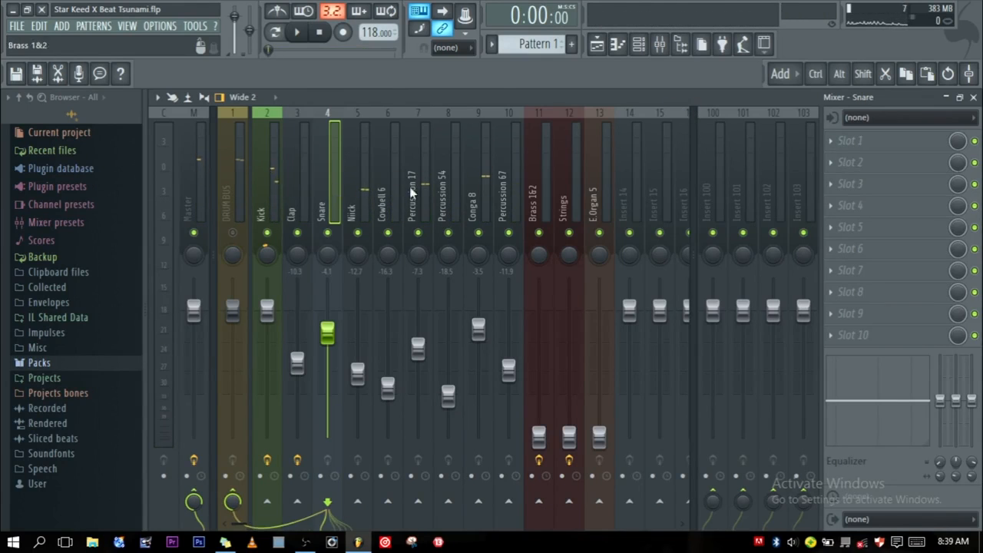
click(306, 183)
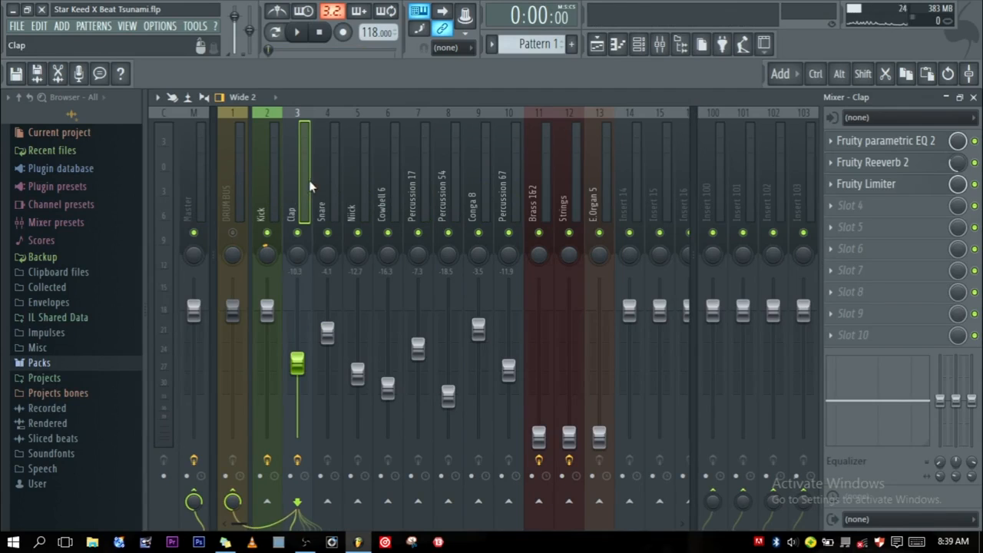
click(891, 163)
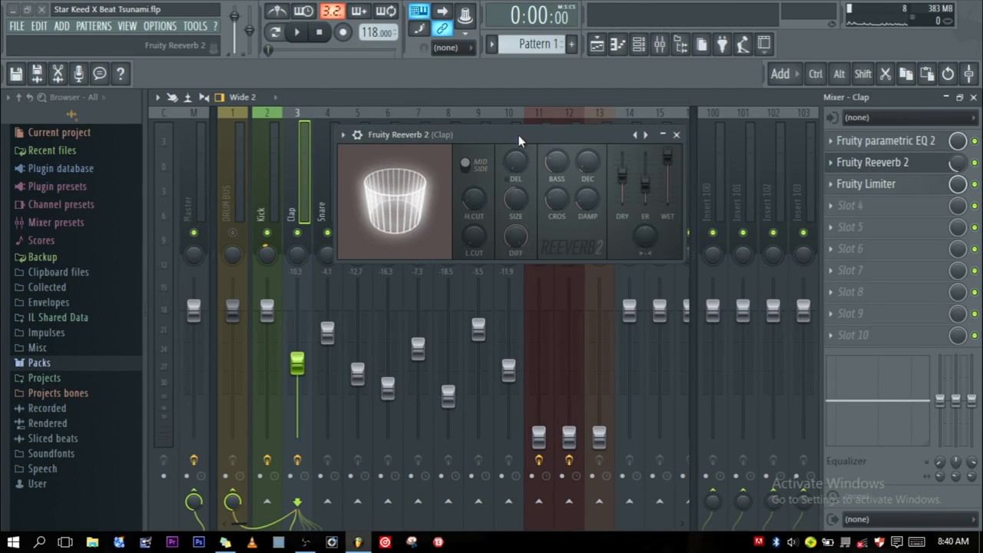
drag(491, 140, 559, 156)
click(742, 149)
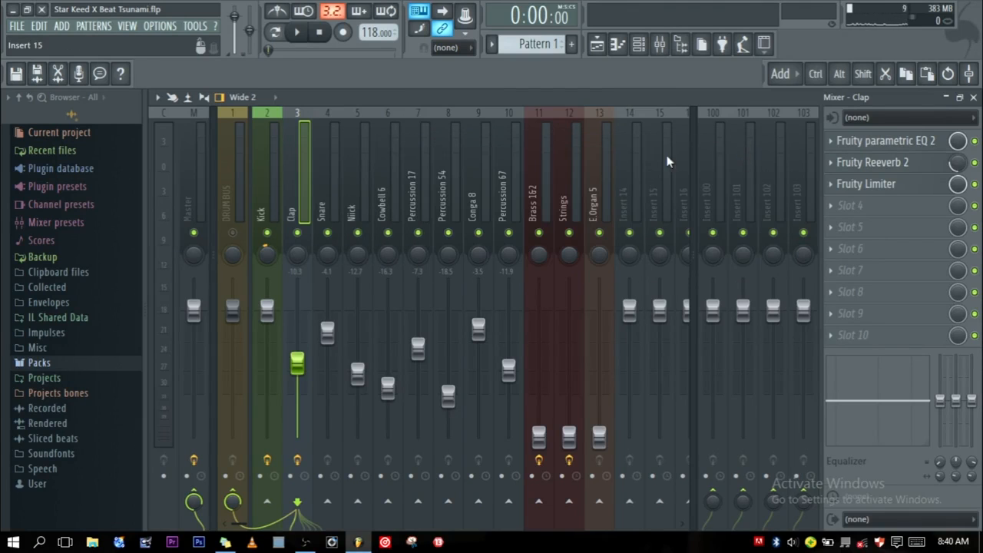
key(space)
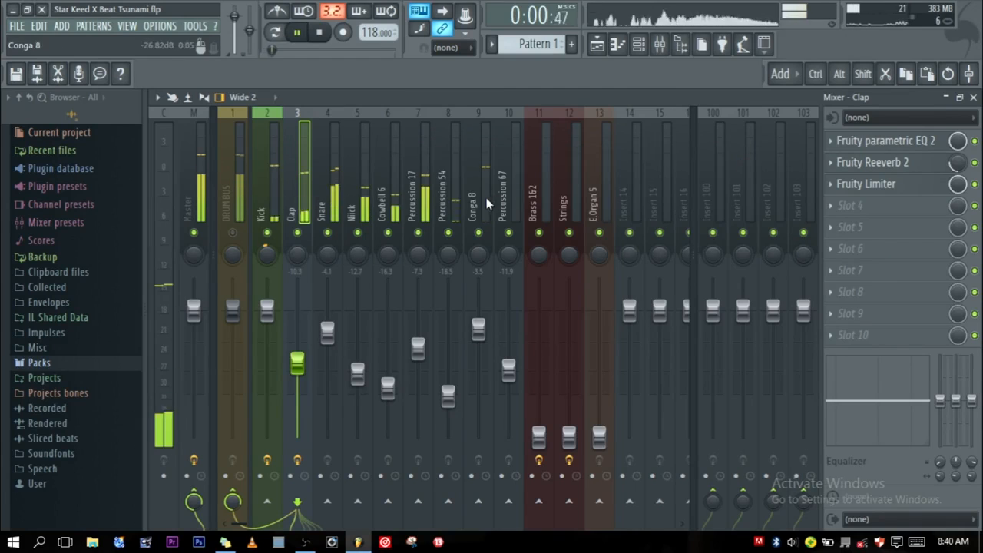
key(space)
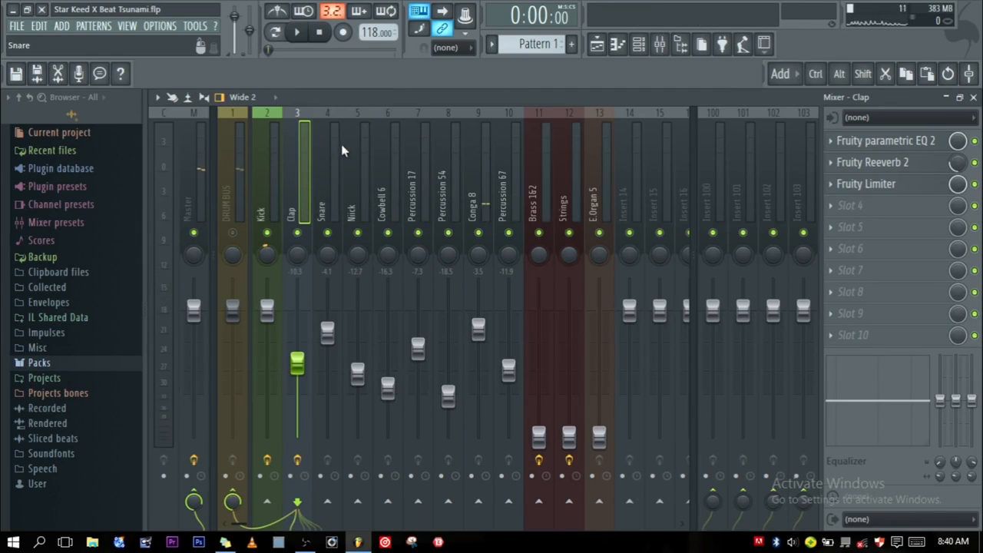
key(space)
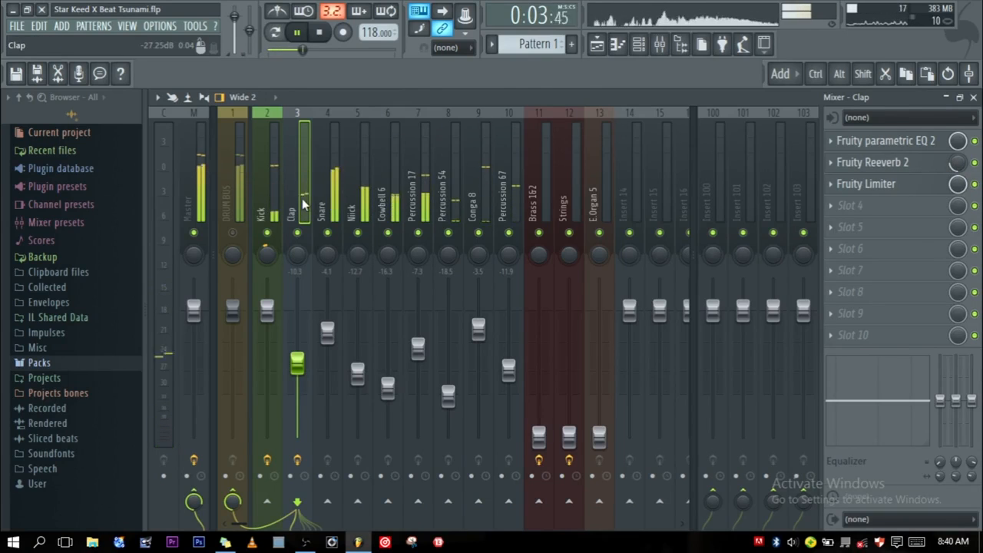
- Add Fruity Parametric EQ 2 to the Snare track's slot 1 and make band 1 a Steep 4 high pass with a raised cutoff
click(325, 184)
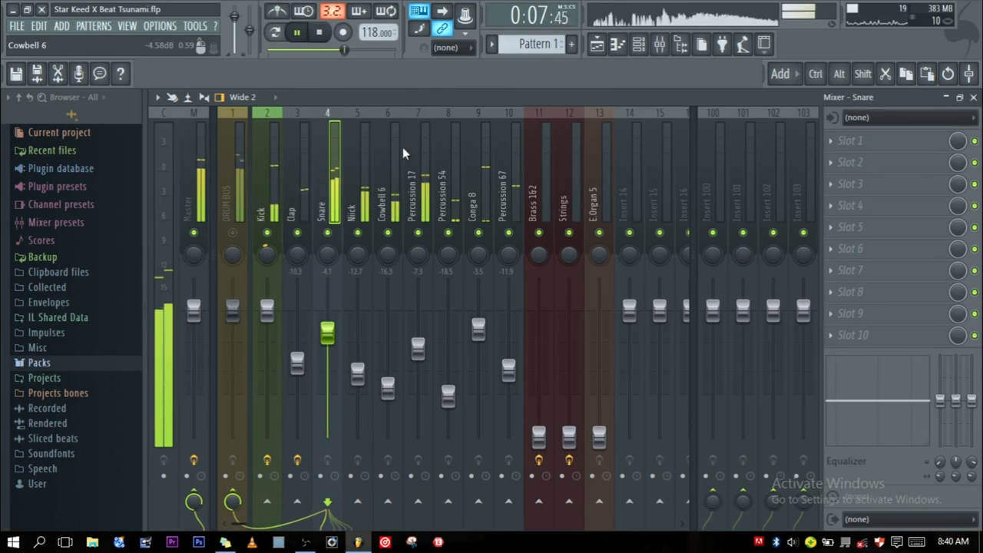
click(864, 142)
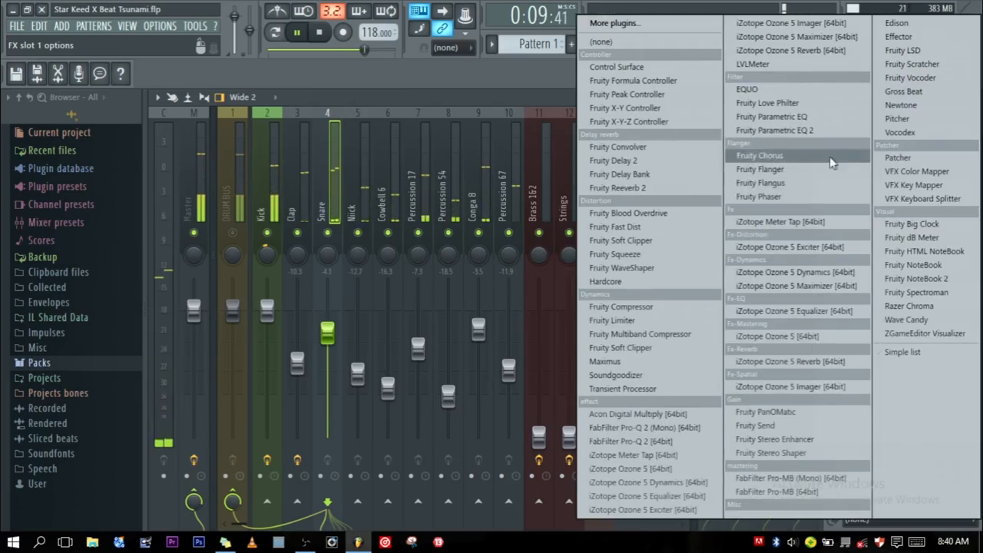
click(774, 130)
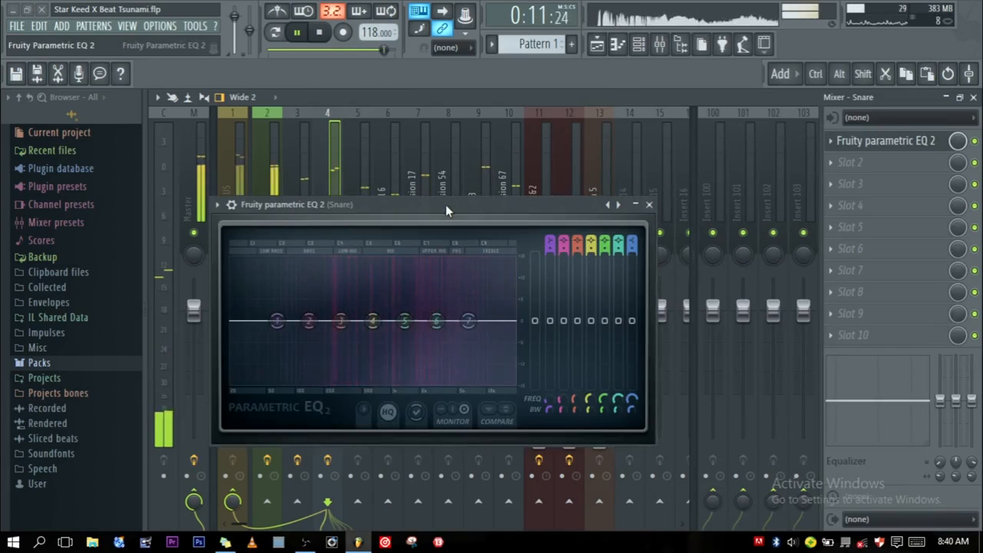
right_click(379, 205)
mouse_move(402, 242)
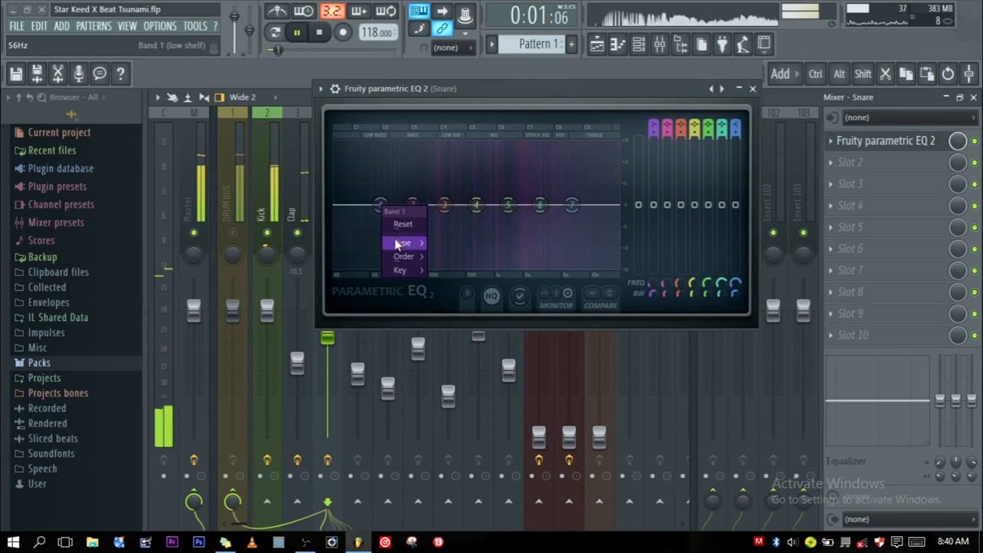
click(453, 284)
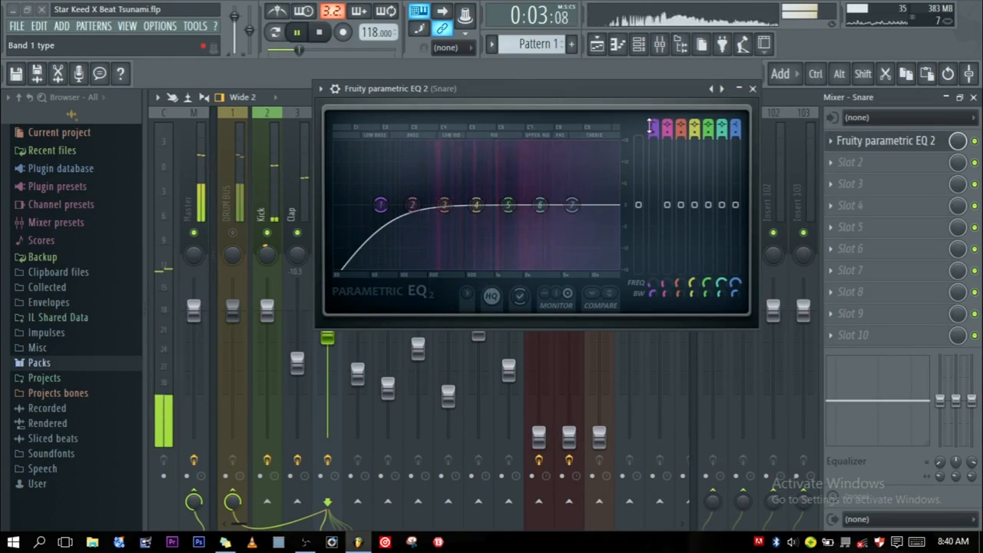
scroll(654, 132, up, 3)
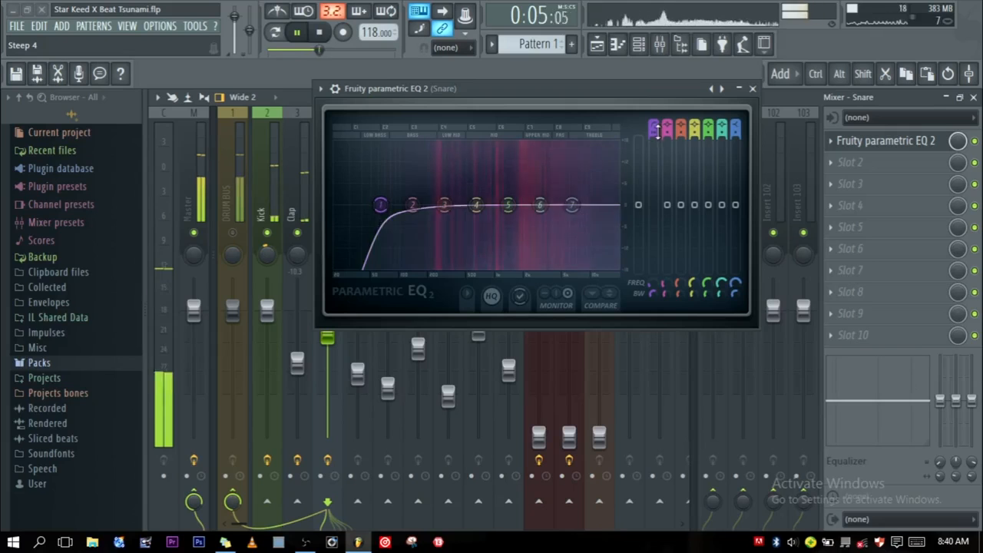
mouse_move(653, 284)
mouse_down()
mouse_move(653, 258)
mouse_move(657, 283)
mouse_up()
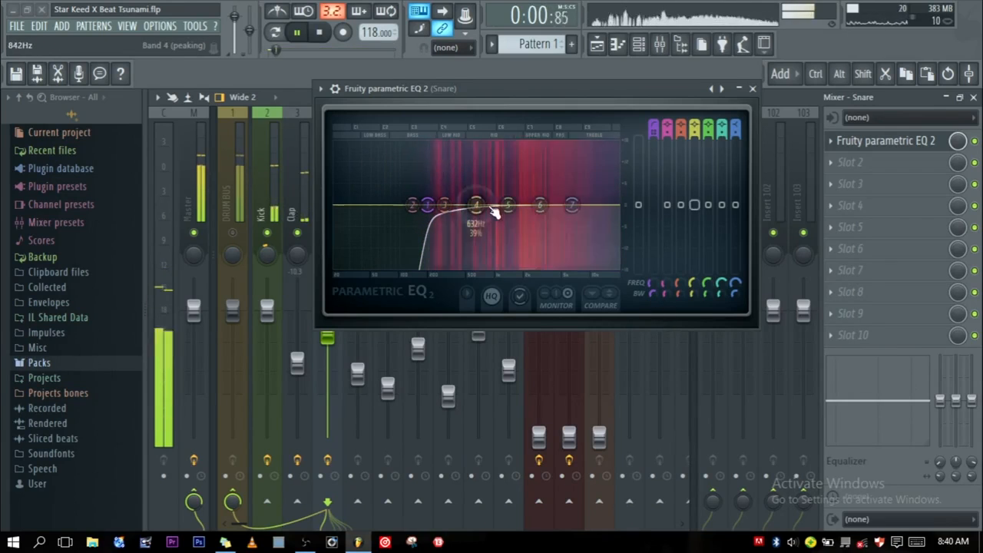
- Boost band 4 of the Snare's EQ by about 4.1 dB at 998 Hz and close the EQ
drag(476, 205, 500, 146)
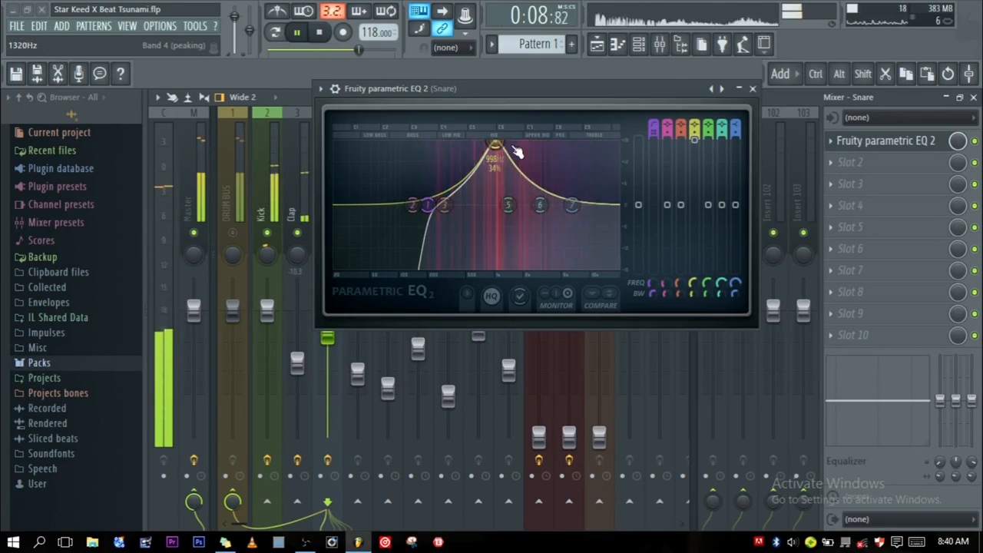
drag(696, 138, 695, 190)
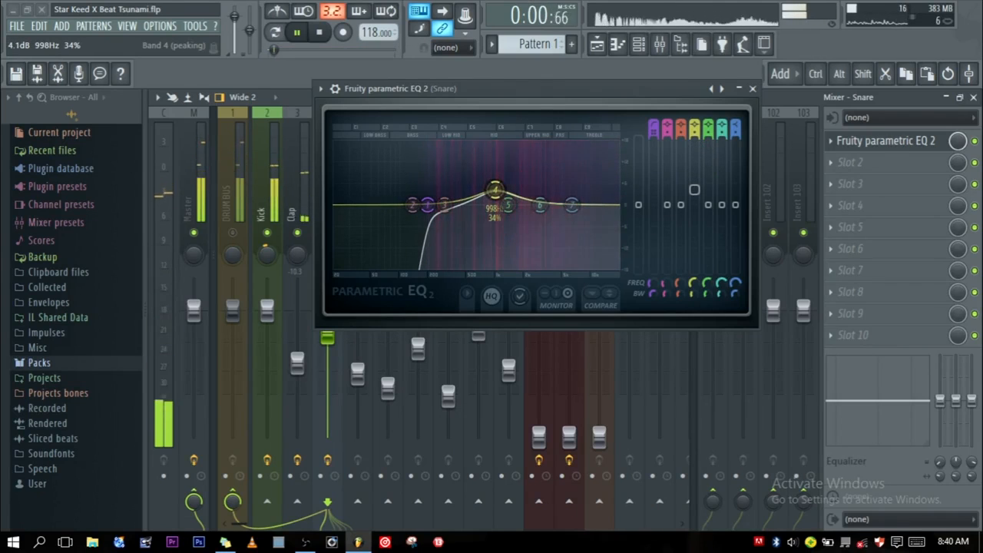
click(754, 90)
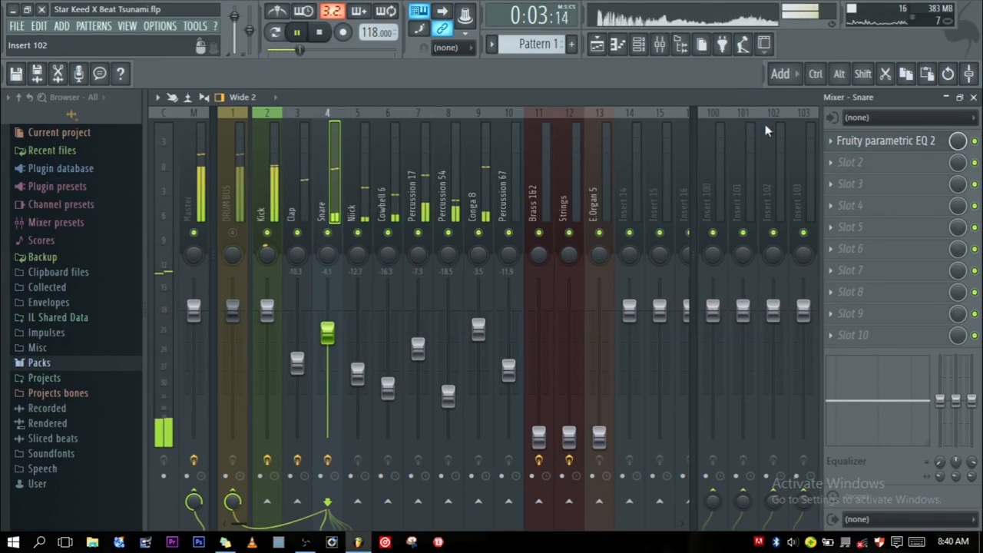
- Add Fruity Limiter to the Snare track's slot 2, lower the threshold and raise the ratio in compressor mode, and close it
click(831, 165)
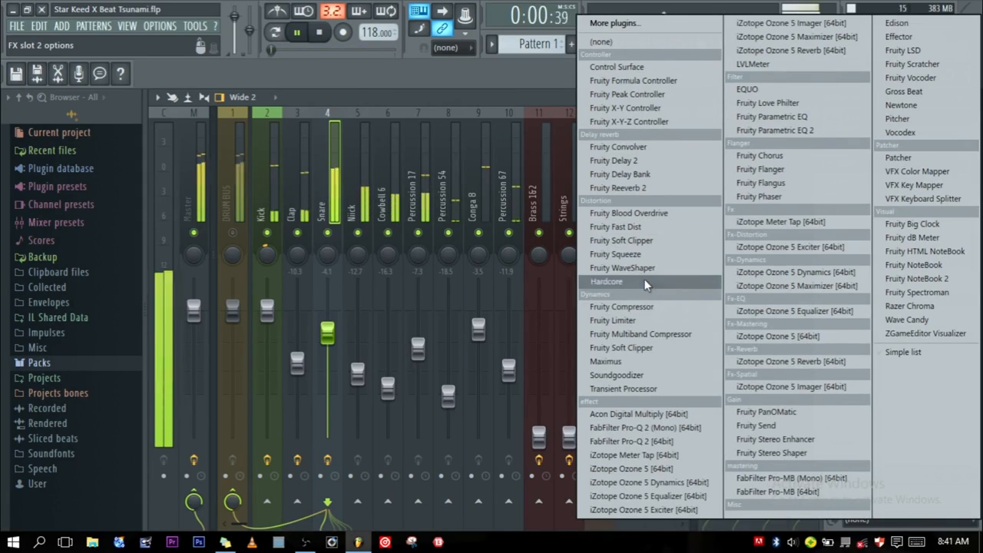
click(615, 321)
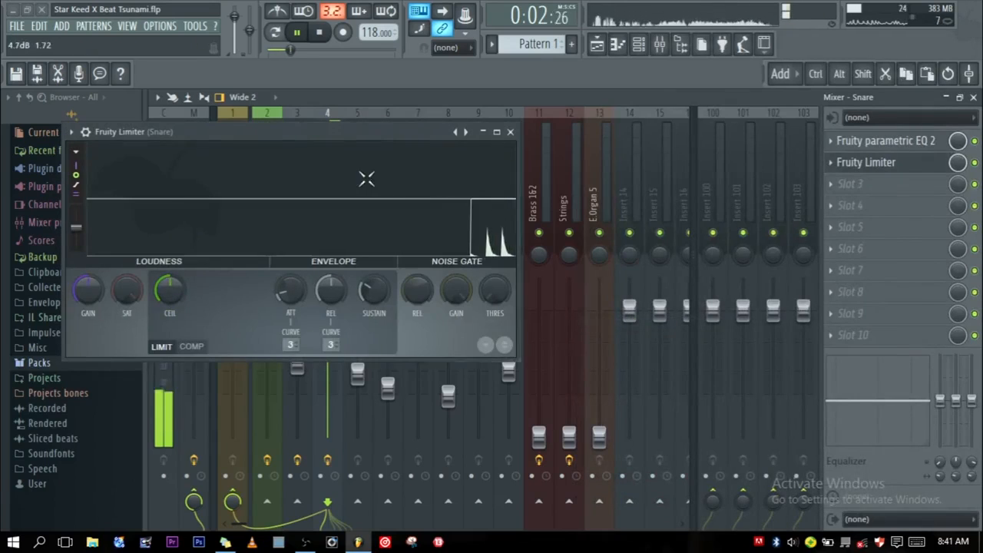
drag(377, 133, 751, 181)
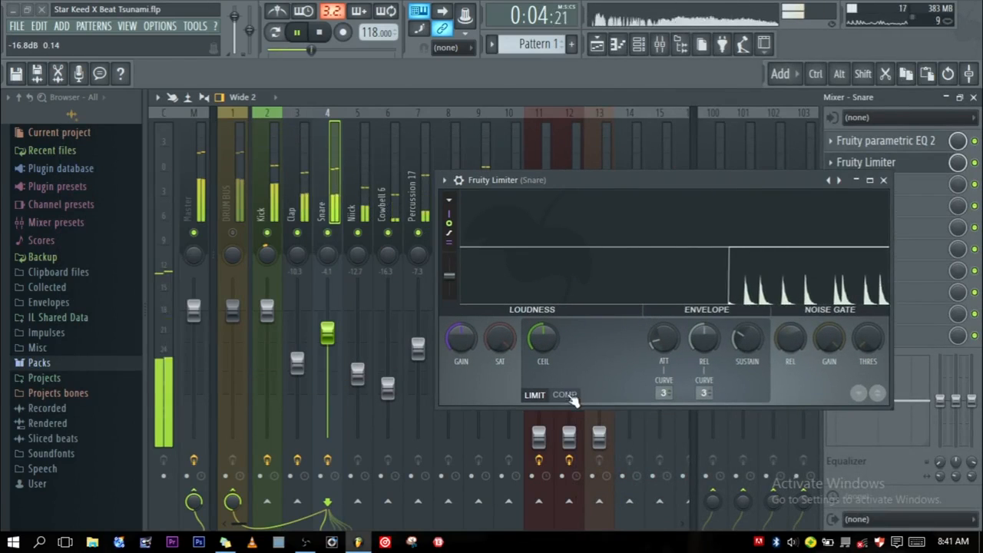
click(565, 395)
drag(544, 351, 544, 379)
drag(621, 344, 621, 344)
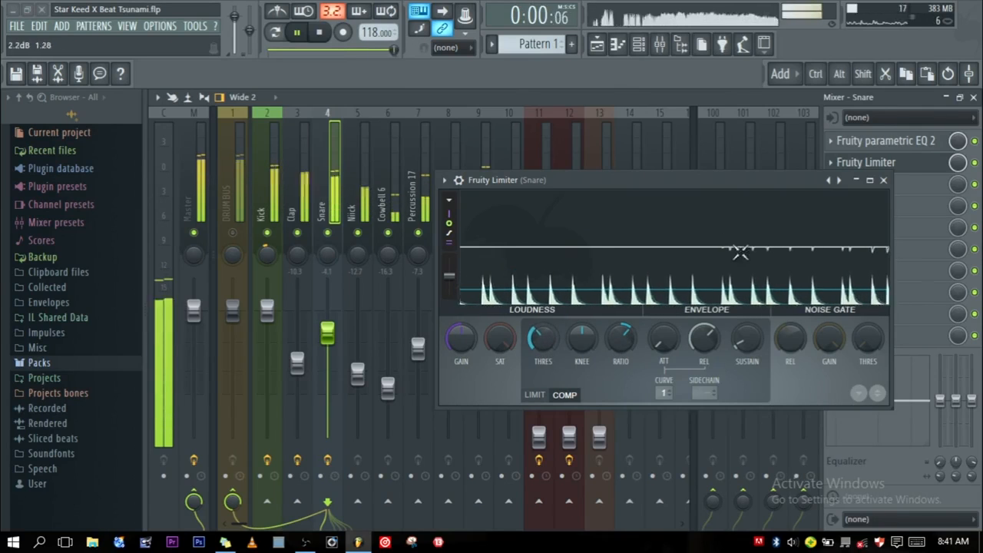
click(883, 179)
- Compare the Niick, Cowbell 6, percussion and Conga 8 tracks in the mixer during playback, and stop playback
click(396, 180)
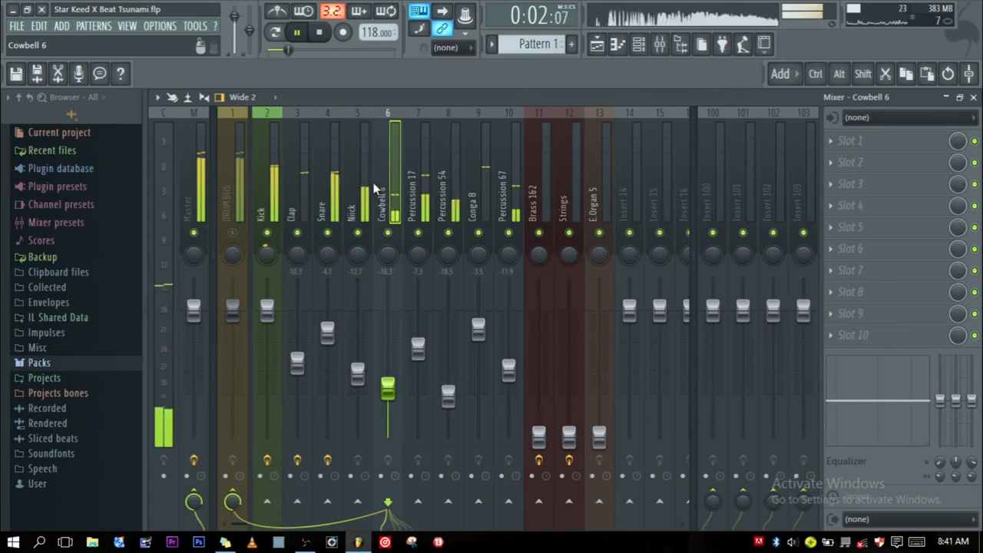
click(363, 209)
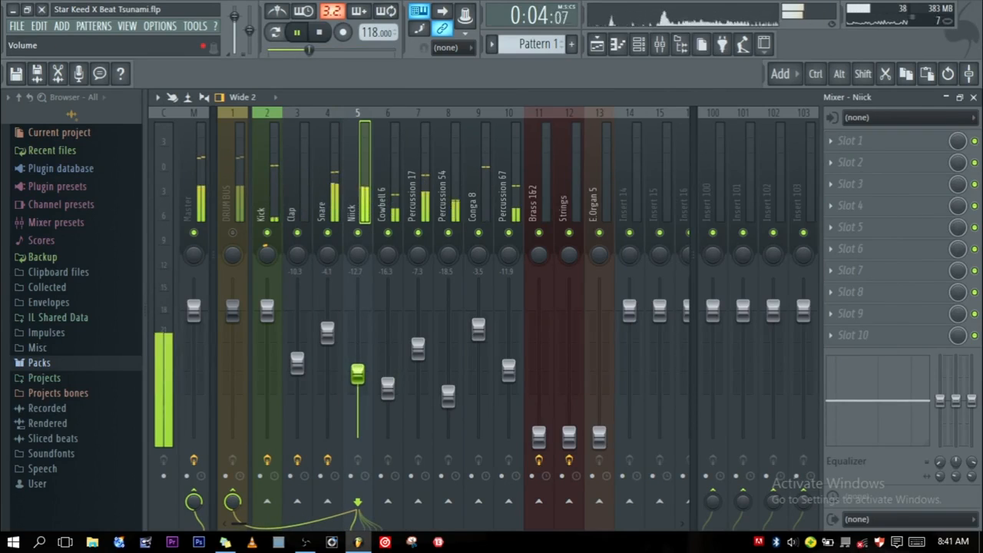
click(391, 209)
click(420, 209)
click(450, 209)
click(363, 209)
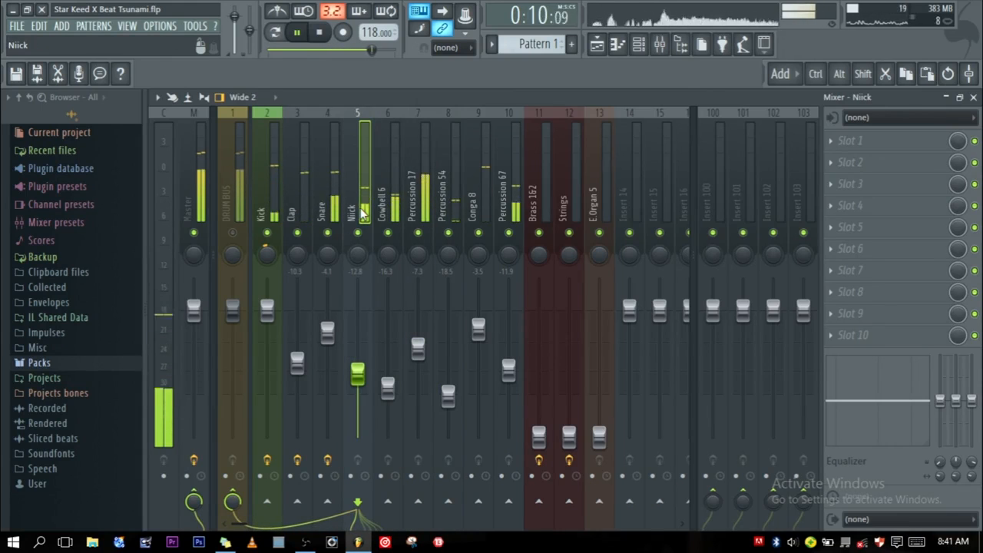
click(378, 208)
click(367, 207)
key(space)
click(383, 209)
click(476, 198)
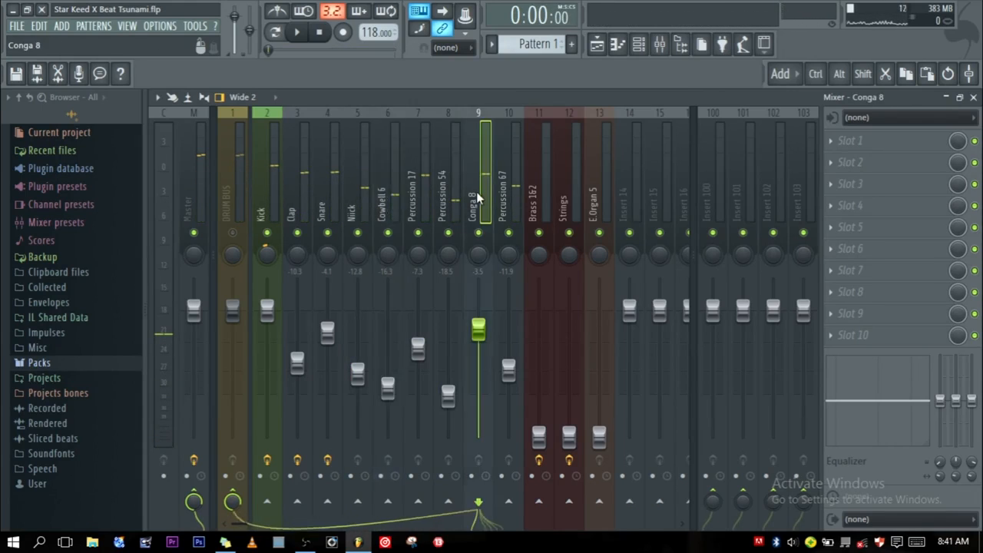
- Review the Niick and Conga 8 tracks again, briefly playing the pattern to check their levels
click(364, 193)
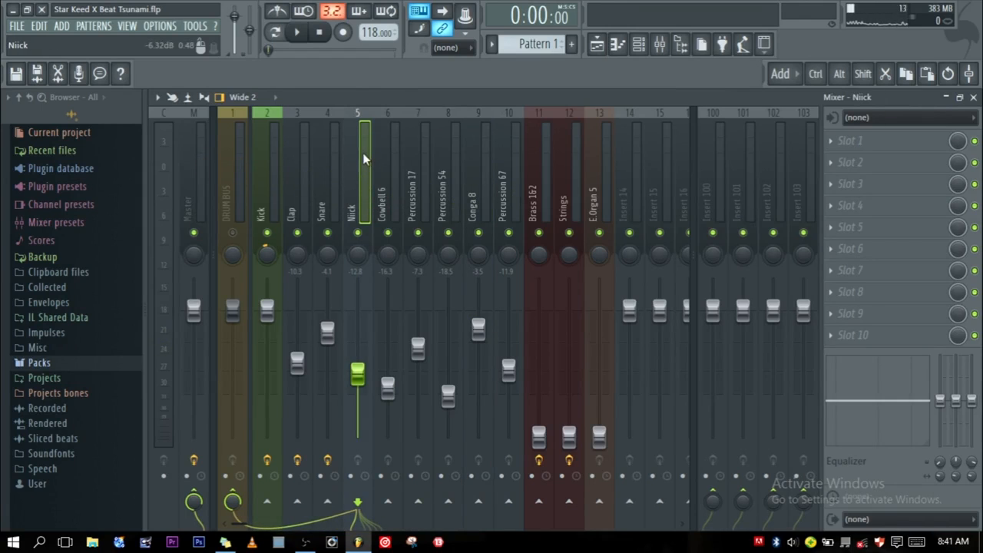
click(481, 176)
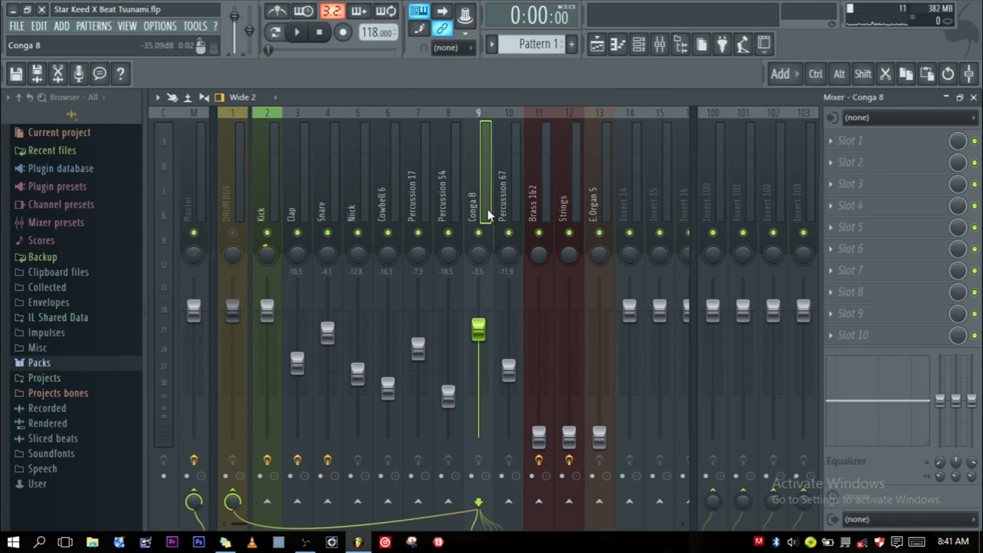
key(space)
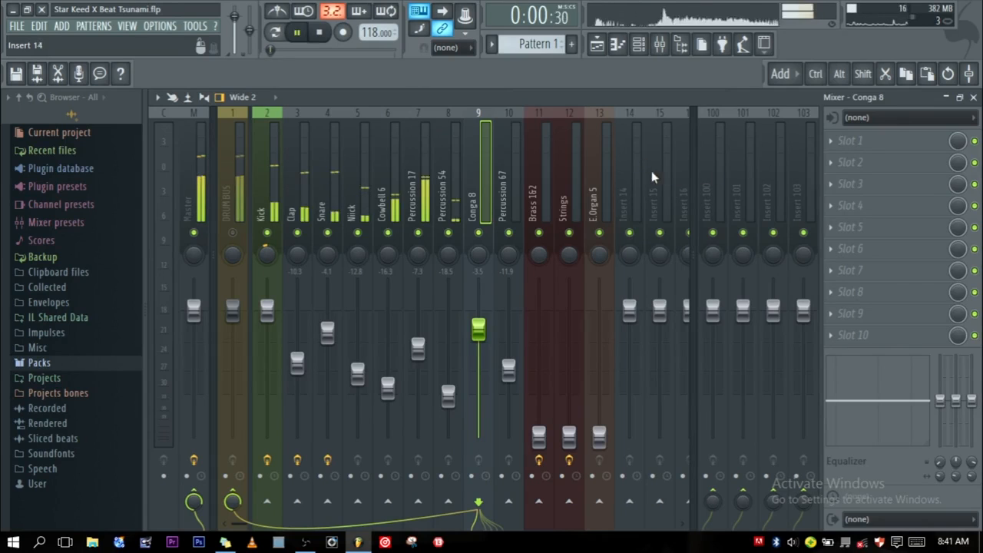
key(space)
click(370, 190)
click(495, 173)
click(480, 180)
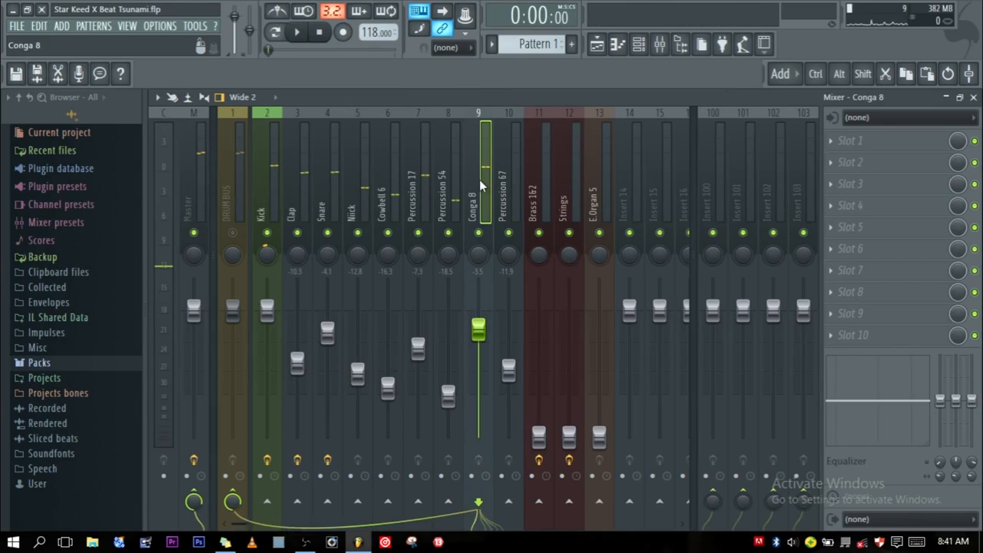
- Pan the Niick track 100% left and play the pattern briefly to hear its placement
click(364, 204)
drag(359, 254, 360, 299)
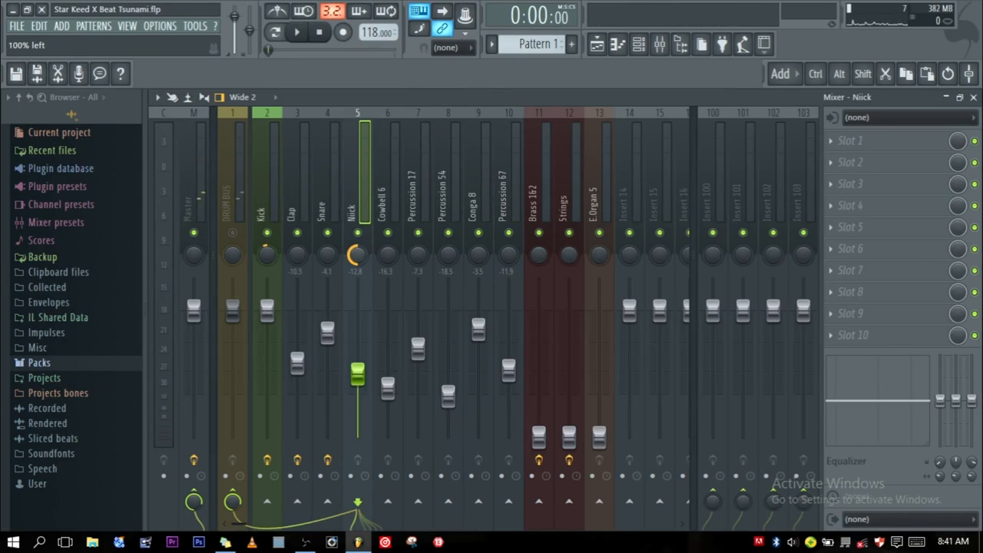
key(space)
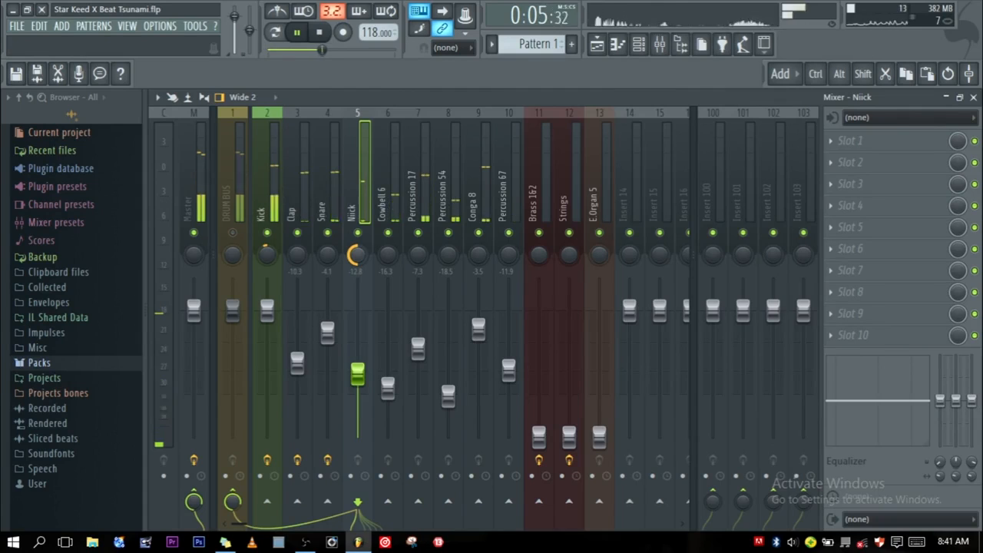
key(space)
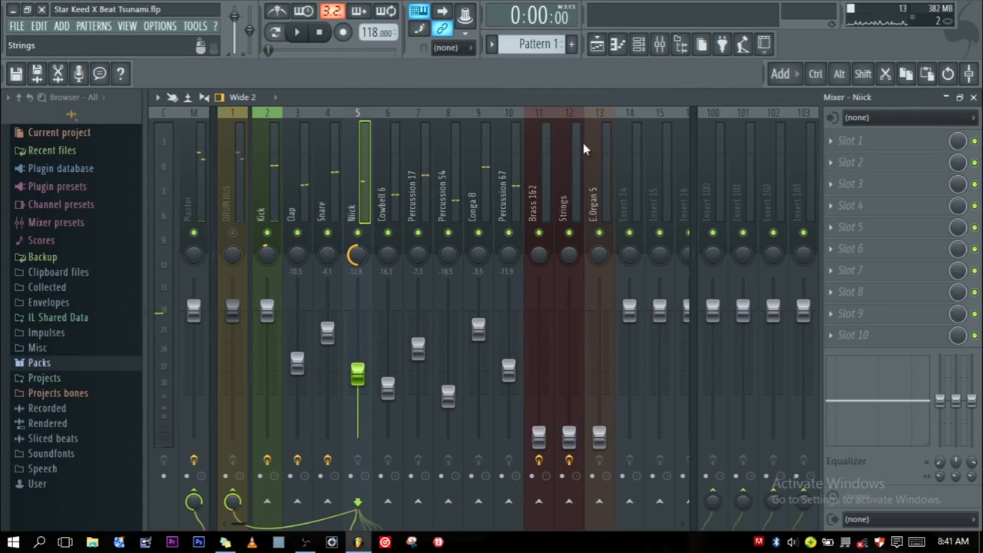
- Pan the Percussion 67 track right, and set the volumes of Percussion 67 to -16.2 dB and Niick to -14.4 dB
click(518, 184)
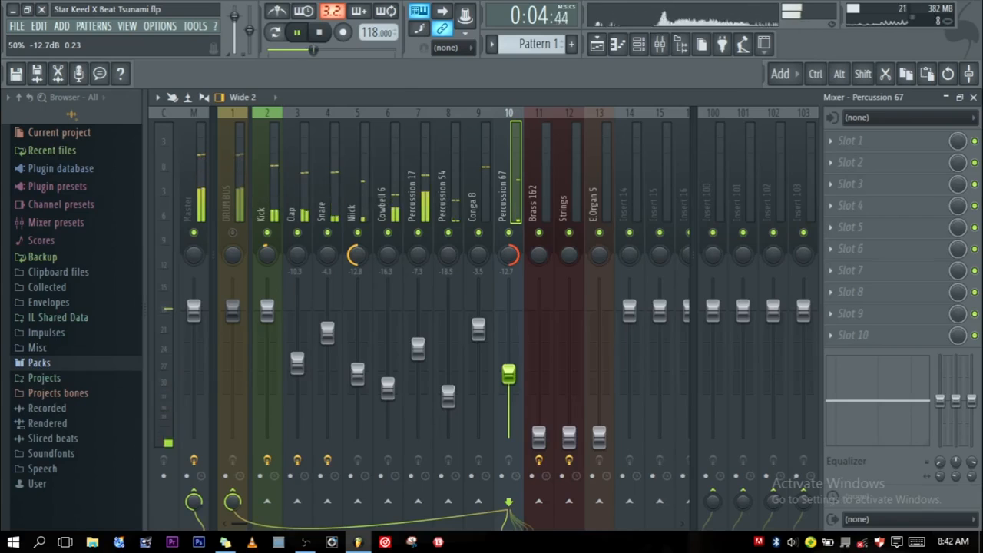
click(482, 167)
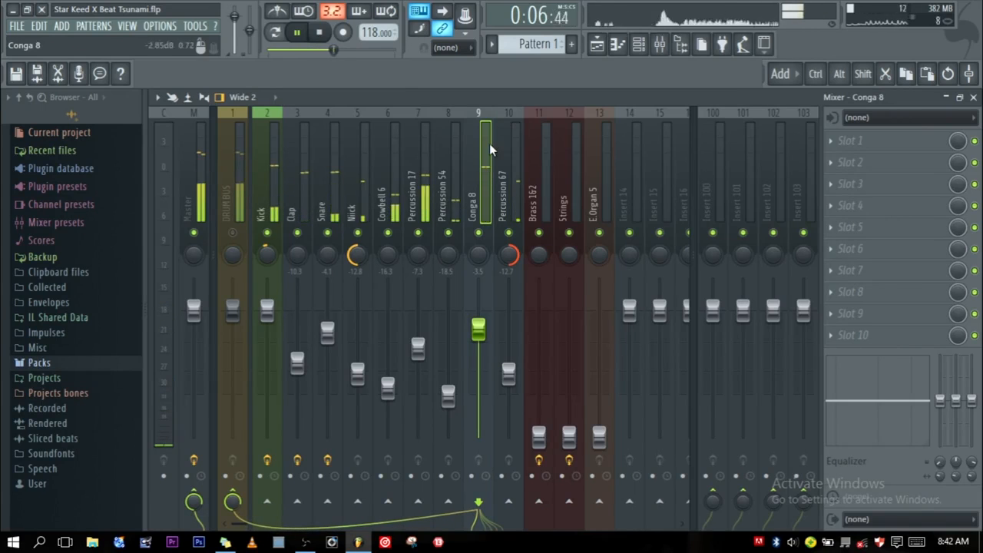
drag(515, 372, 515, 390)
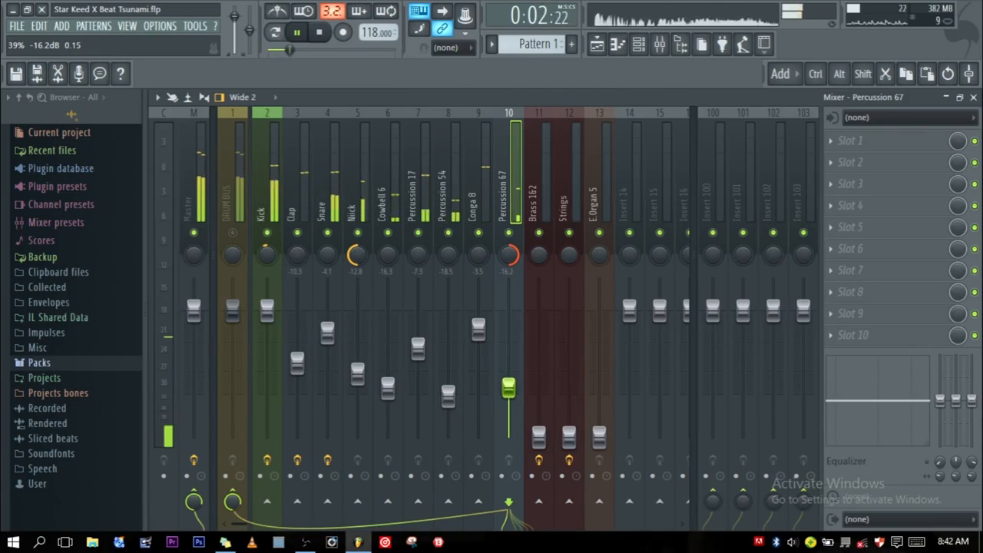
click(360, 207)
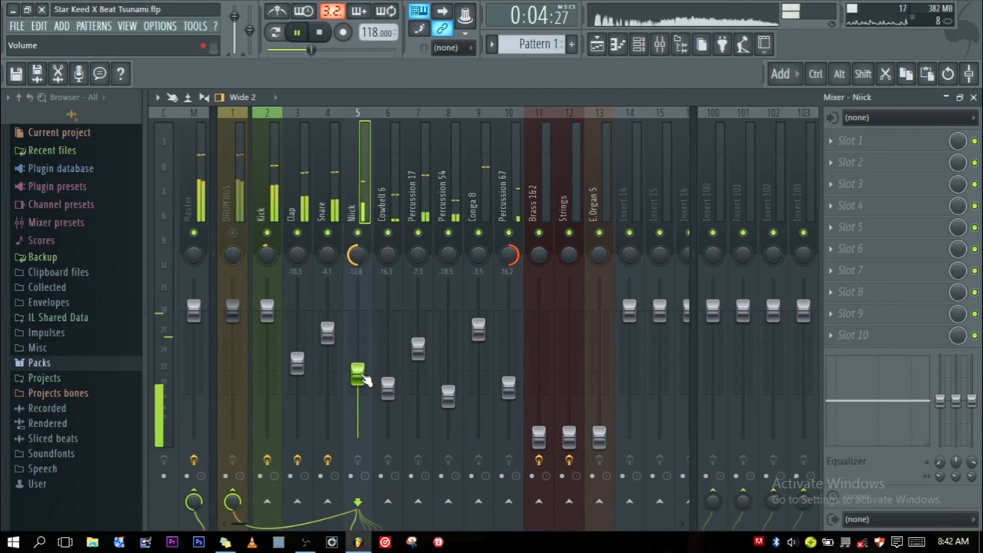
mouse_move(364, 382)
mouse_down()
mouse_move(364, 400)
mouse_move(365, 390)
mouse_up()
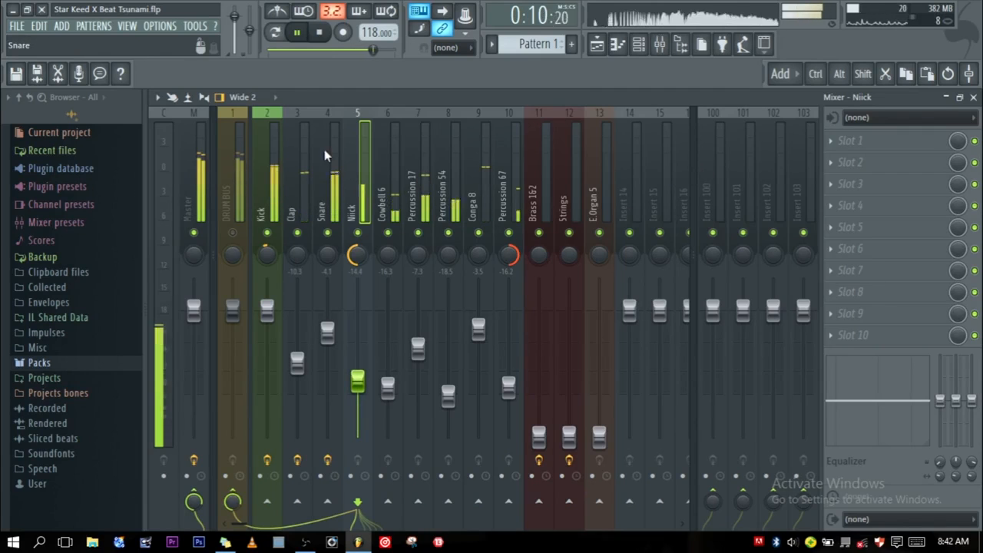
- Add Fruity Parametric EQ 2 to the Niick track's slot 1 and change band 1 to a high pass filter
click(834, 151)
click(769, 117)
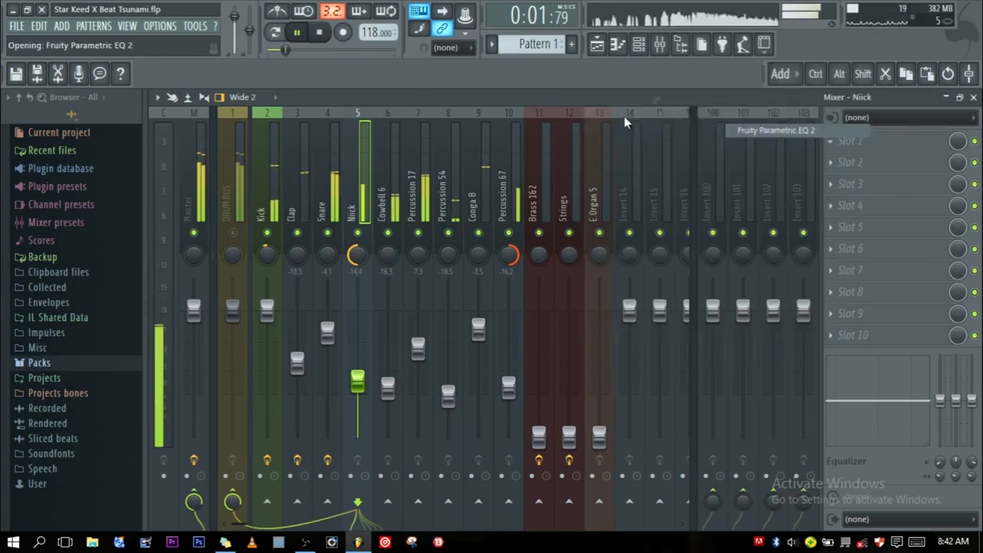
right_click(450, 216)
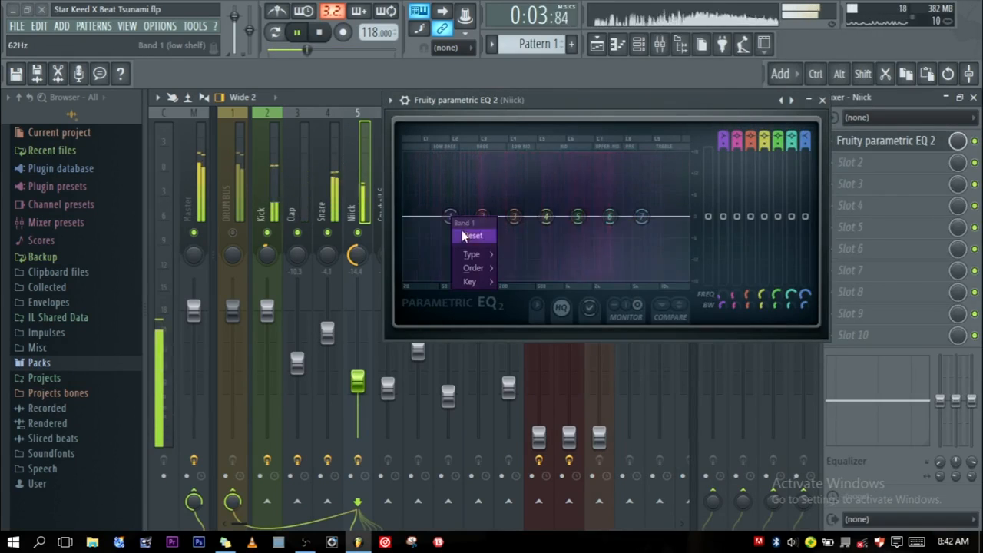
mouse_move(477, 257)
click(550, 294)
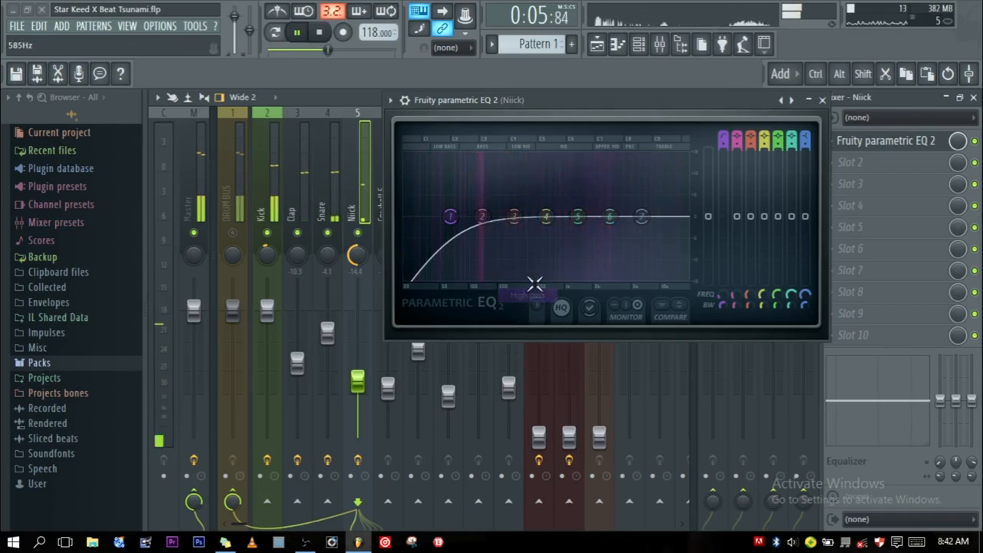
- Steepen the Niick EQ's high pass with a cutoff of about 101 Hz, and cut the band 7 high shelf by 6 dB
mouse_move(725, 140)
mouse_down()
mouse_move(725, 172)
mouse_move(721, 130)
mouse_up()
mouse_move(722, 295)
mouse_down()
mouse_move(722, 285)
mouse_move(724, 311)
mouse_up()
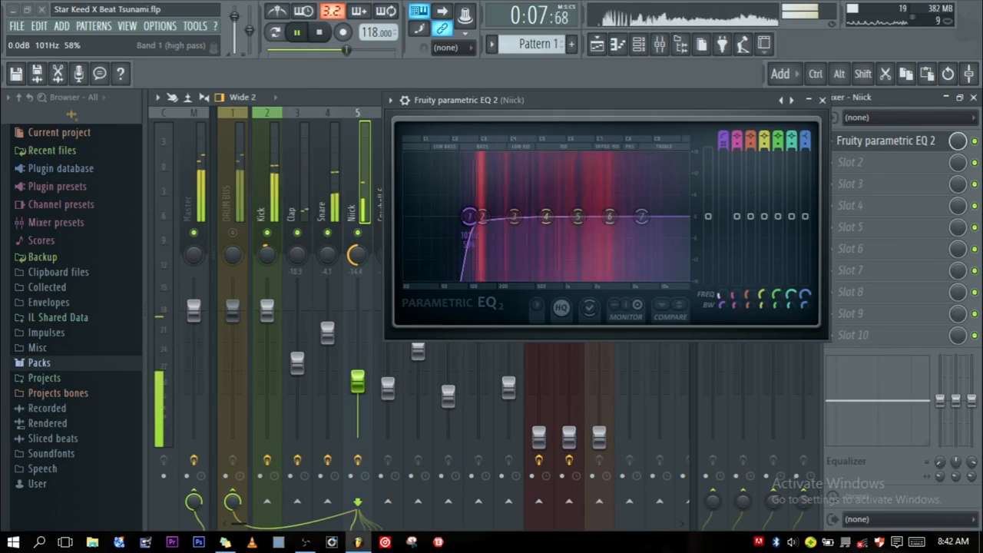
drag(641, 218, 643, 238)
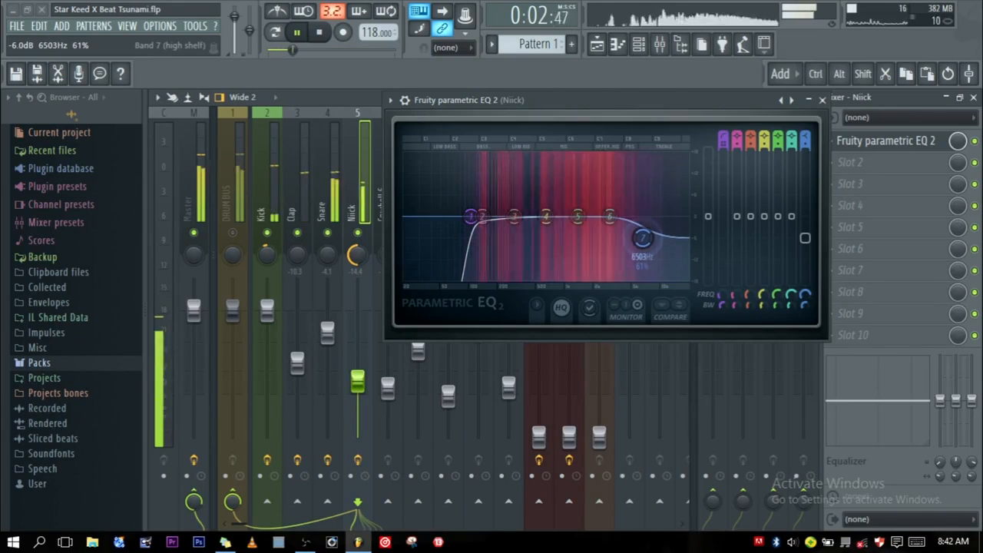
- Add Fruity Parametric EQ 2 to the Cowbell 6 track with band 1 as a high pass at about 505 Hz
click(822, 101)
click(397, 186)
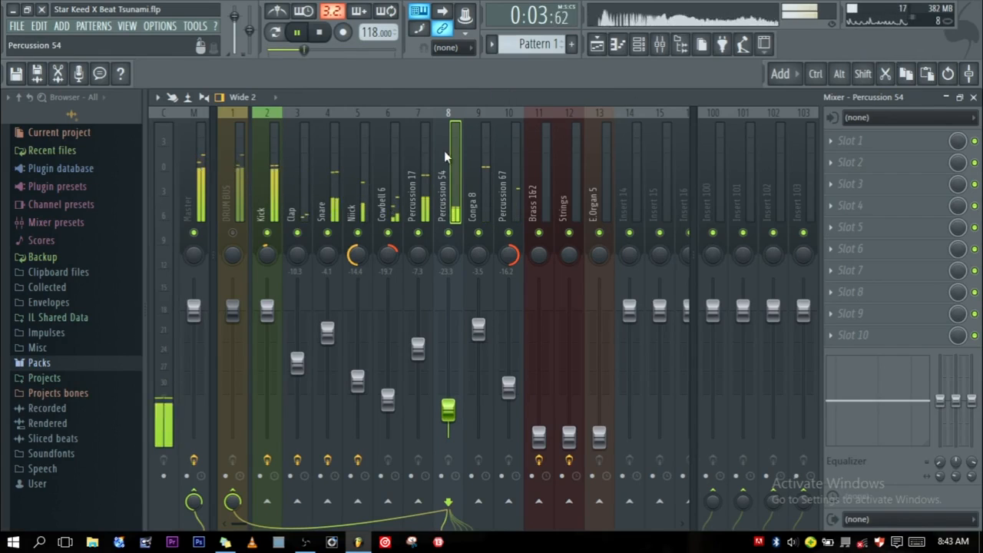
click(483, 179)
click(444, 172)
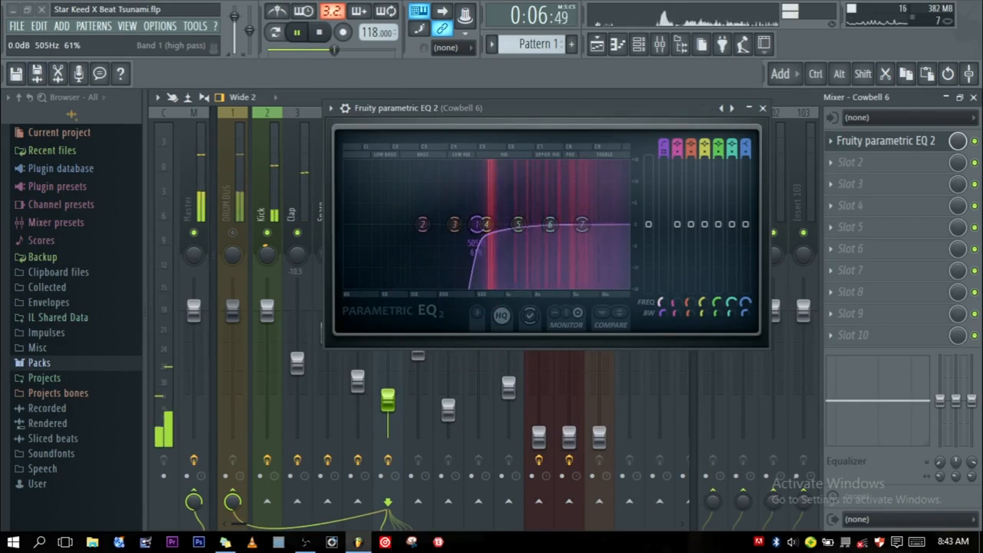
drag(665, 315, 663, 298)
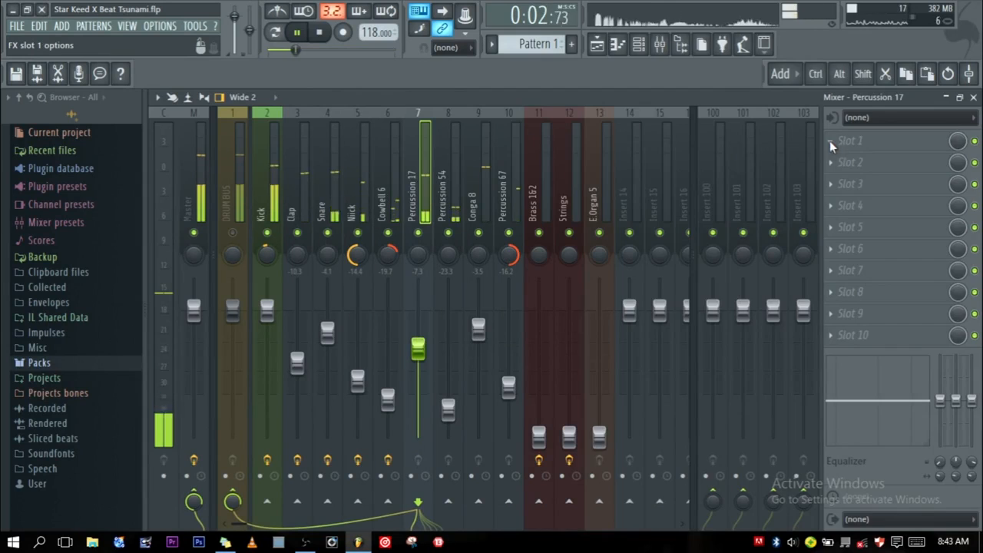
- Add Fruity Parametric EQ 2 to the Percussion 17 track and make band 1 a Steep 8 high pass
click(830, 140)
click(789, 141)
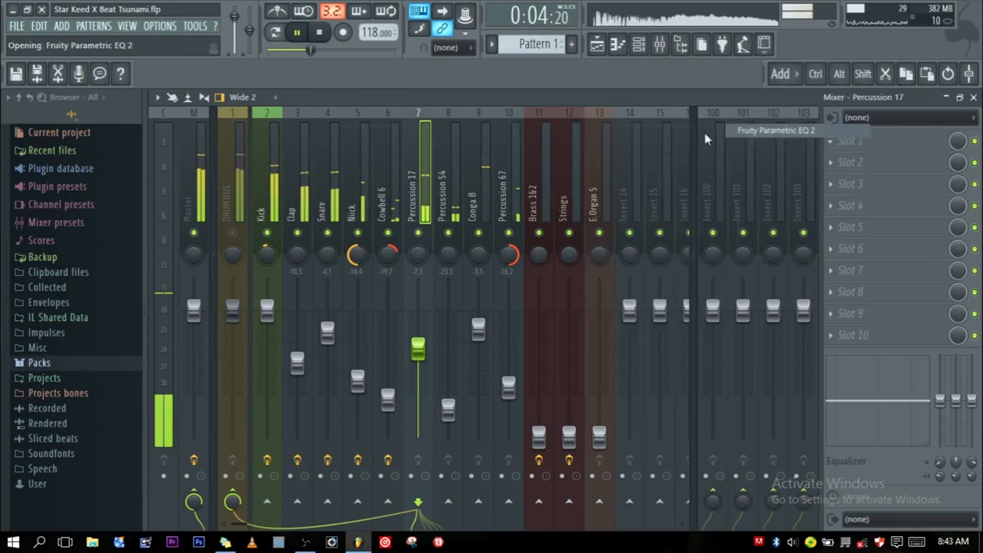
right_click(390, 250)
mouse_move(432, 288)
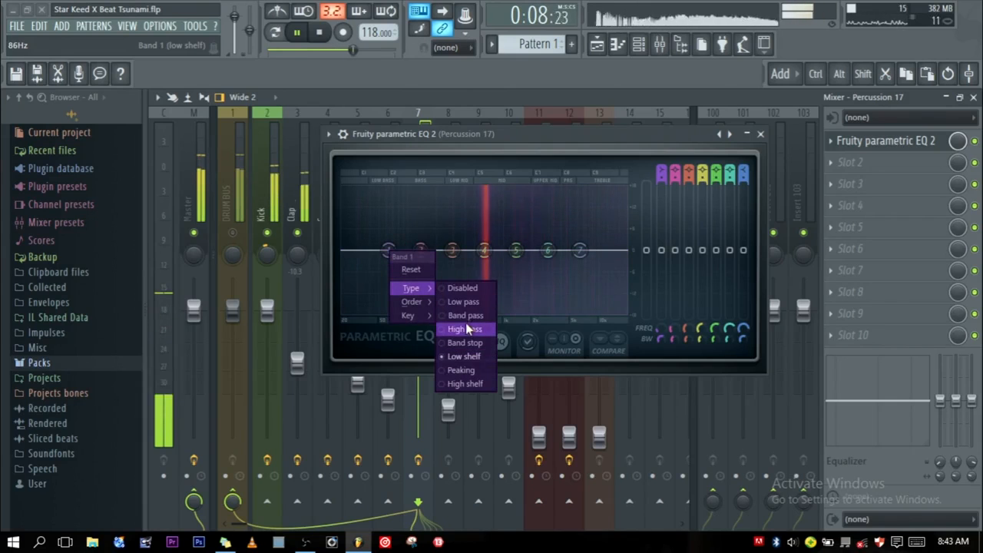
click(465, 329)
scroll(389, 251, up, 3)
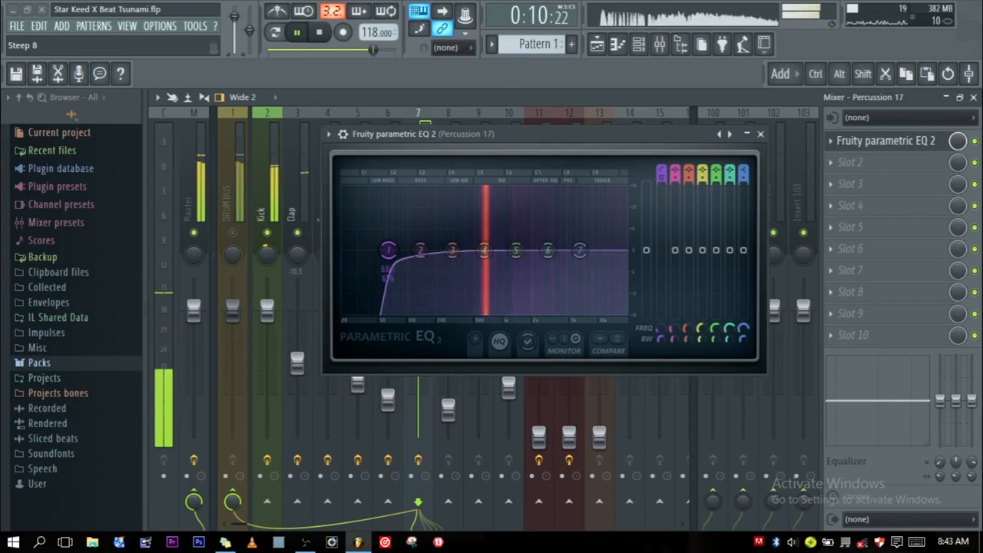
drag(492, 131, 646, 122)
- Open the Cowbell 6 track's equalizer and move its window aside to review the curve
click(388, 184)
click(930, 140)
drag(612, 137, 769, 273)
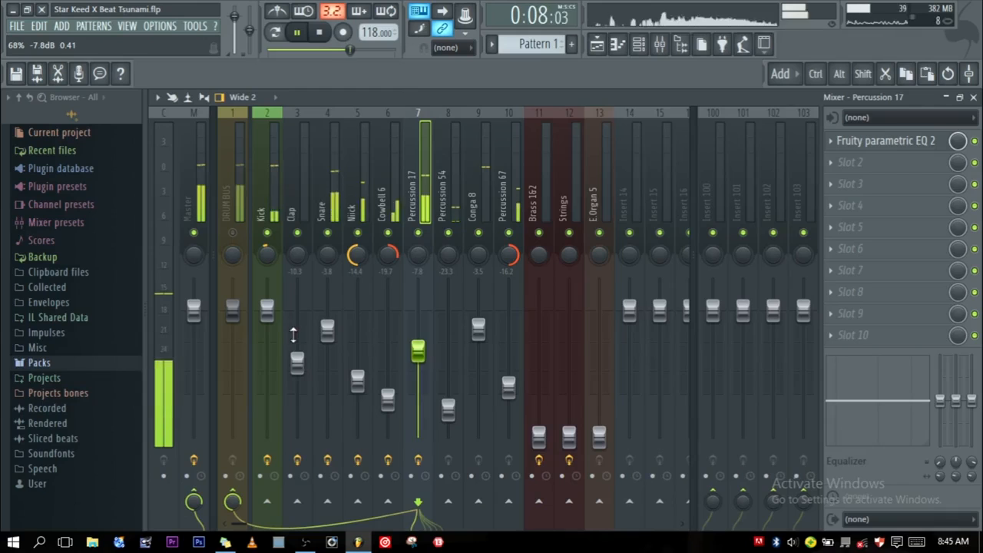
- Set the volumes of Clap to -10.0 dB, Niick to -15.0 dB and Conga 8 to -3.6 dB
click(297, 361)
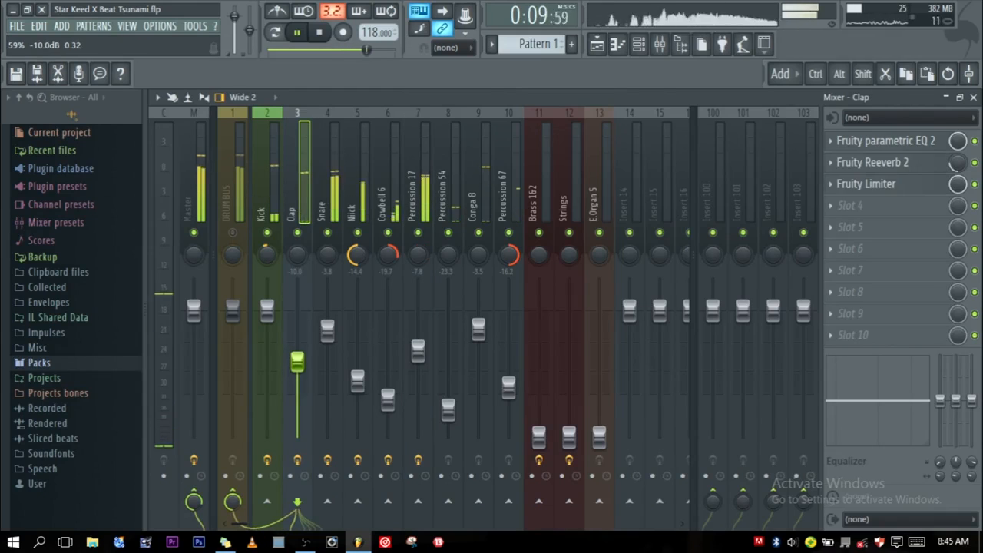
drag(359, 381, 358, 386)
click(481, 331)
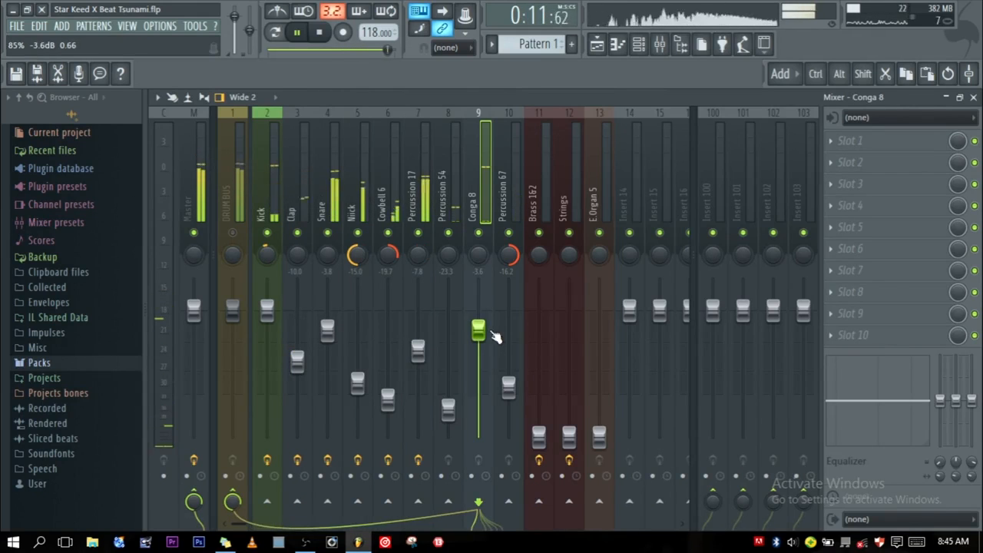
- Try iZotope Ozone 5 Maximizer in slot 1 of the Percussion 54 track with playback stopped
click(452, 204)
click(853, 140)
click(817, 285)
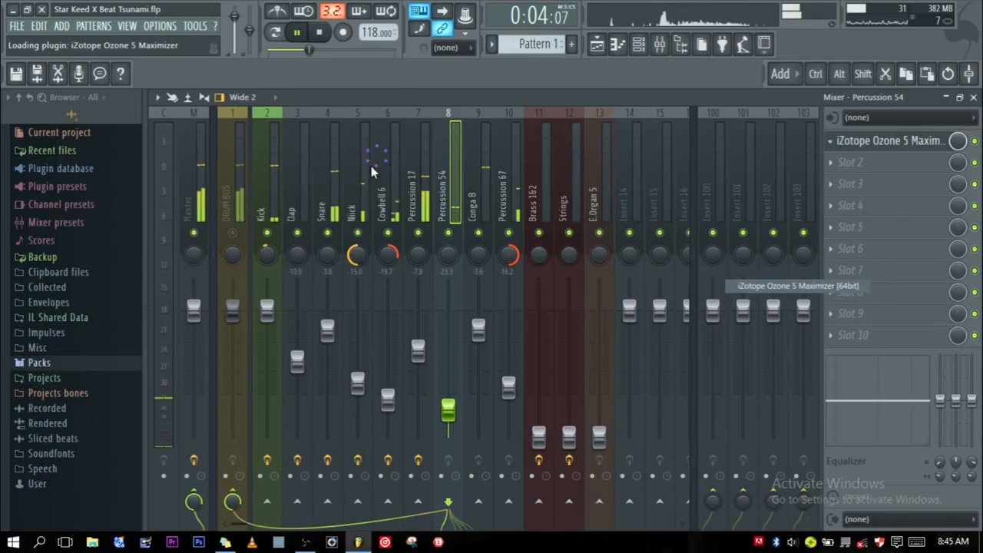
key(space)
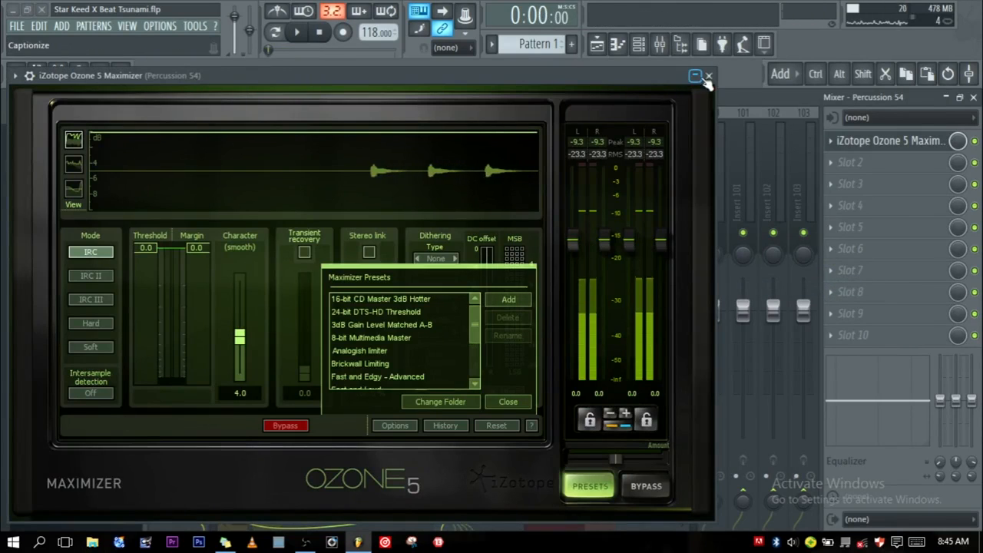
click(708, 77)
- Replace the Maximizer on the Percussion 54 track with Fruity Parametric EQ 2 and resume playback
click(829, 139)
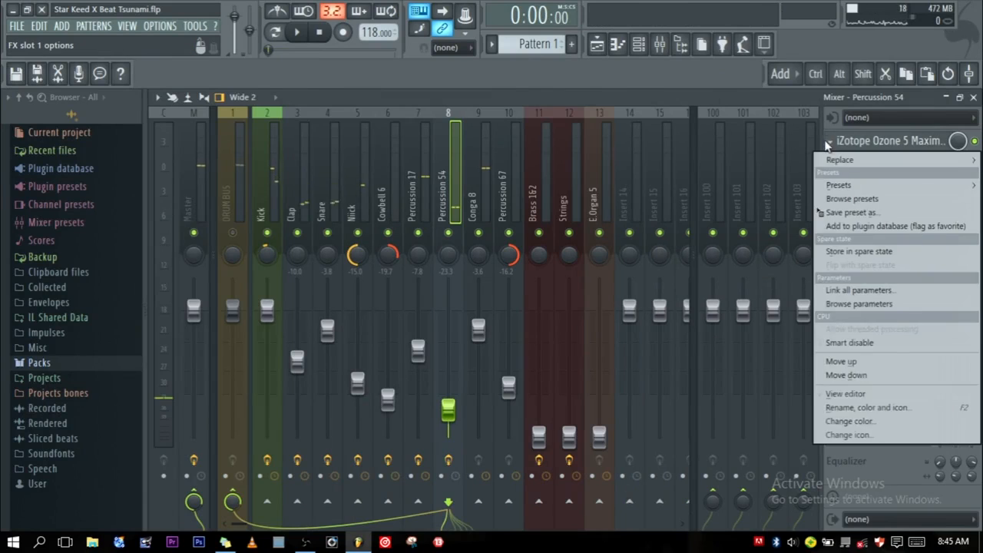
mouse_move(831, 161)
click(817, 134)
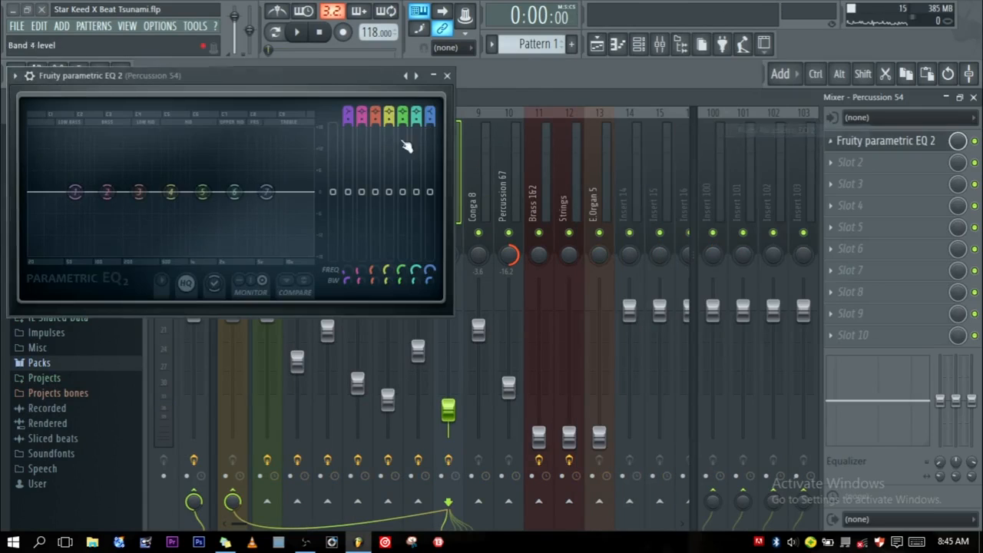
drag(224, 71, 687, 93)
key(space)
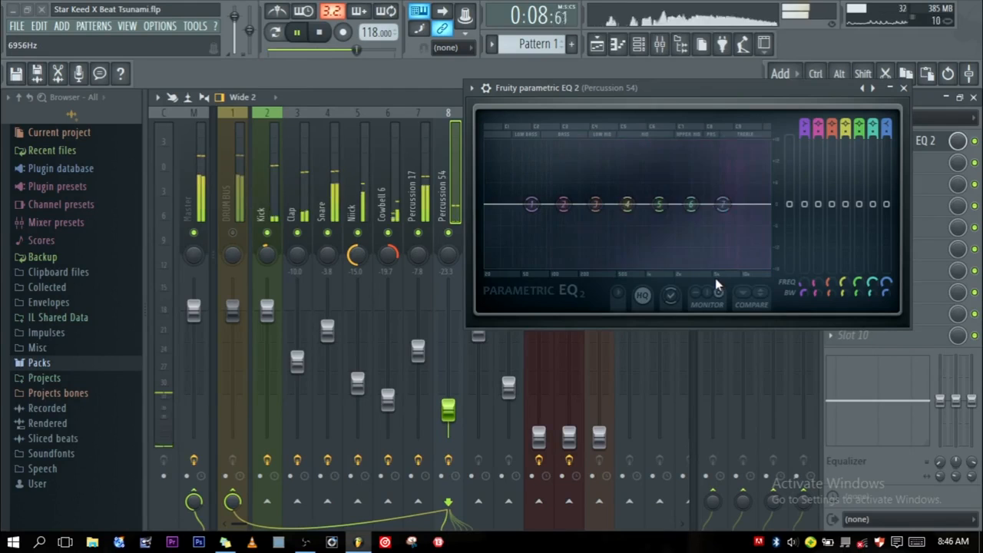
- Turn band 1 of the Percussion 54 equalizer into a high pass with its cutoff near band 6
drag(530, 206, 697, 265)
right_click(698, 265)
mouse_move(711, 305)
click(761, 348)
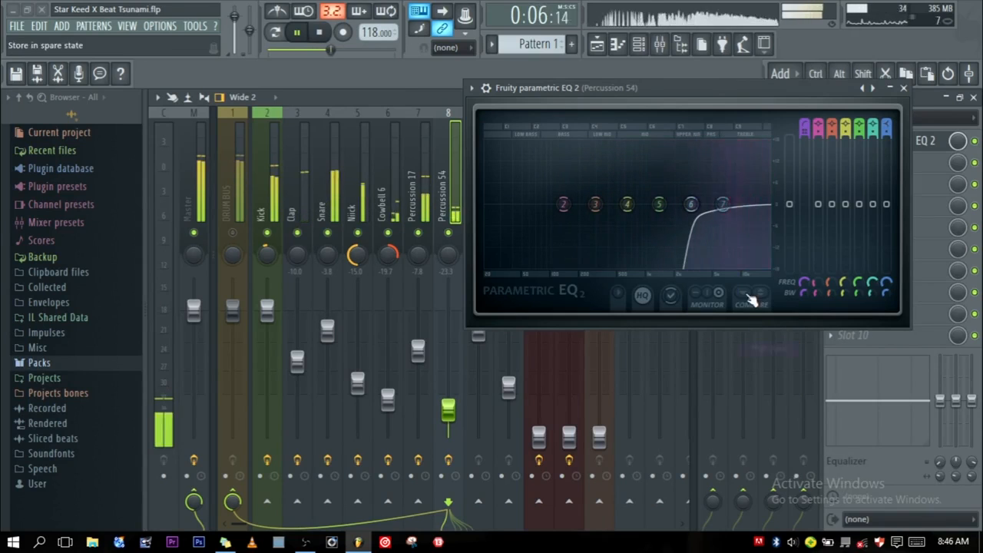
- Add Fruity Parametric EQ 2 to slot 1 of the Conga 8 track and move its window clear of the track meters
click(354, 196)
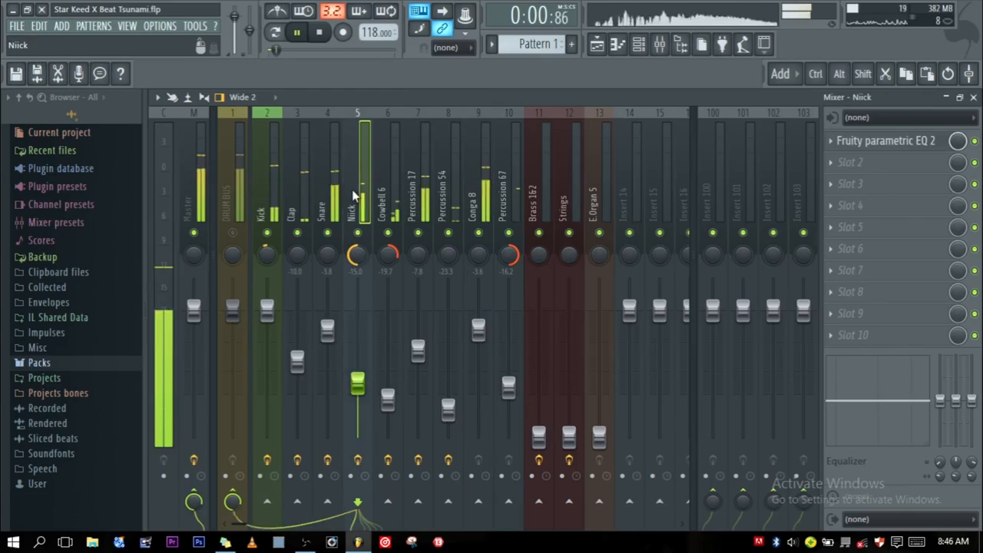
click(484, 185)
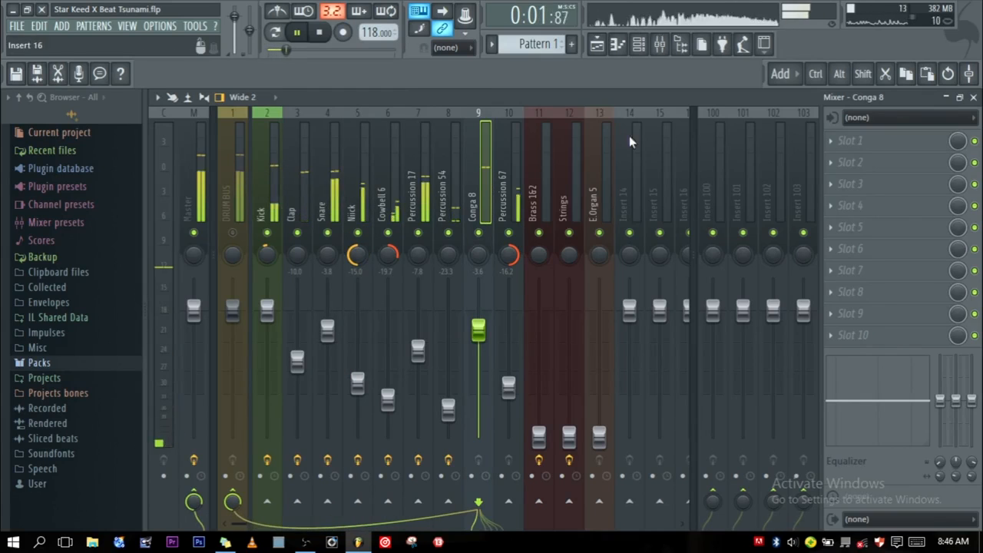
click(826, 146)
click(799, 131)
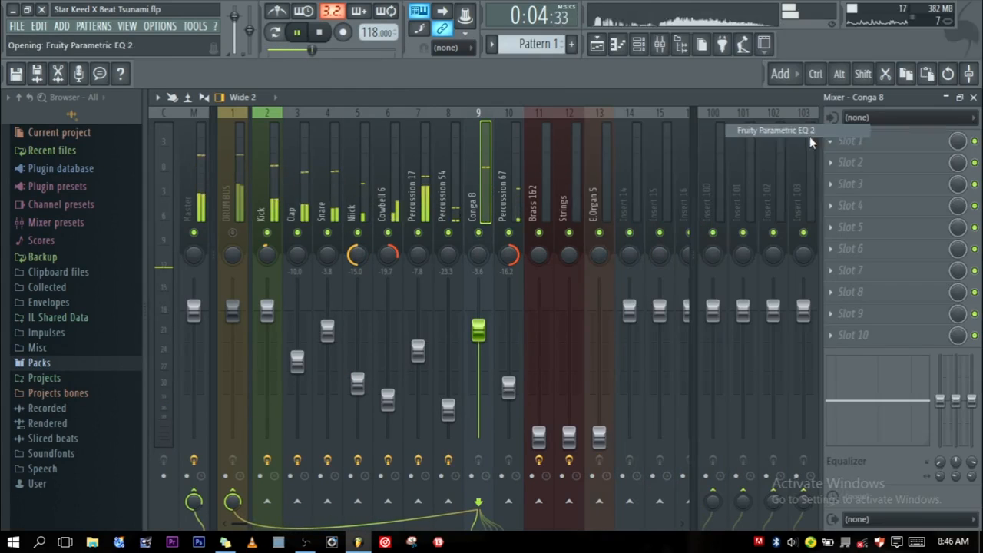
drag(338, 146, 673, 115)
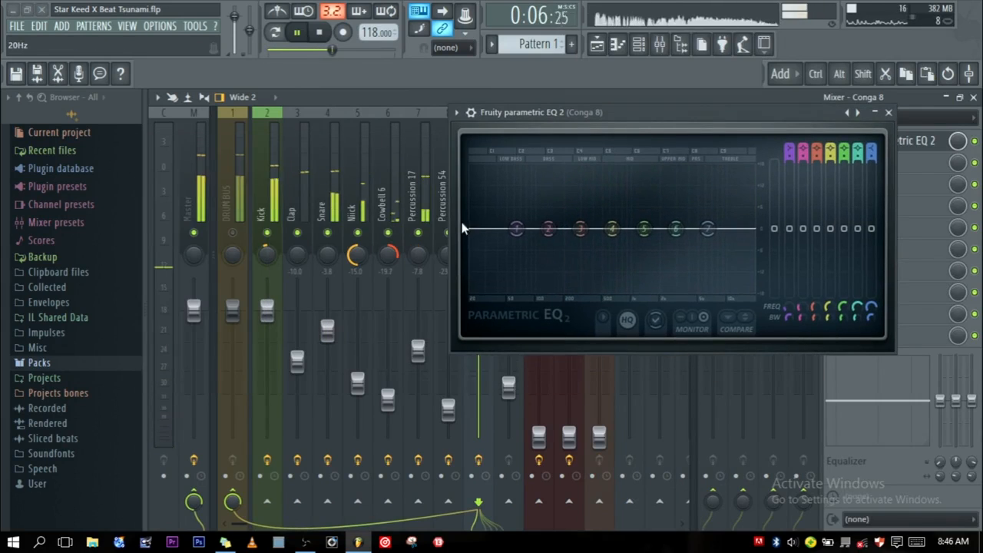
- Set the Conga 8 equalizer's band 1 to high pass near band 2 and band 7 to low pass at about 5762 Hz
right_click(516, 229)
mouse_move(533, 265)
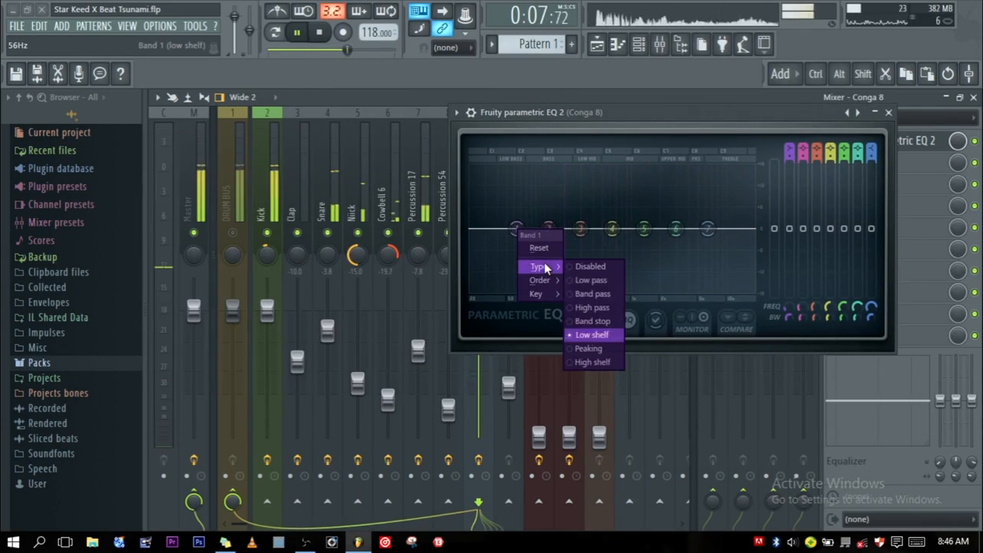
click(598, 305)
drag(873, 158, 874, 146)
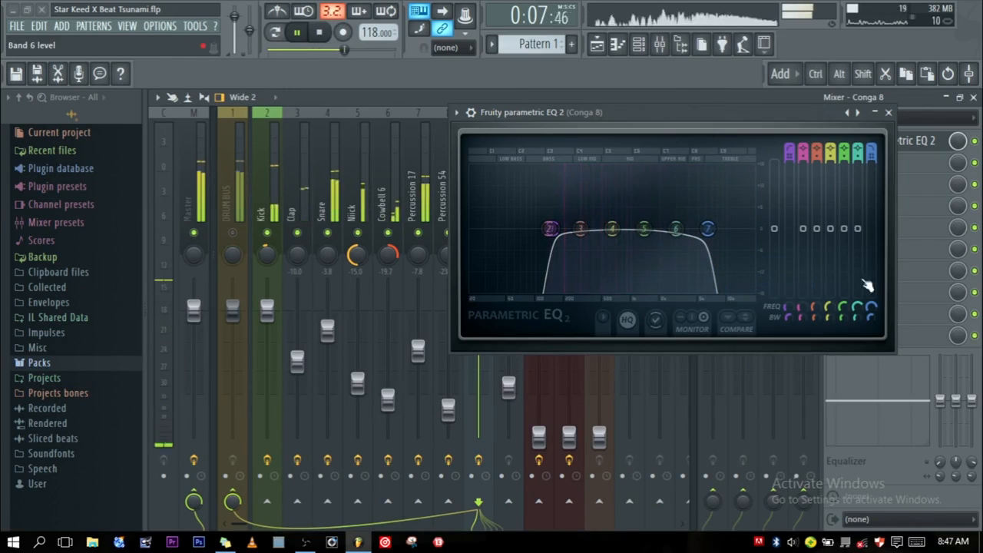
mouse_move(873, 316)
mouse_down()
mouse_move(874, 335)
mouse_move(872, 307)
mouse_up()
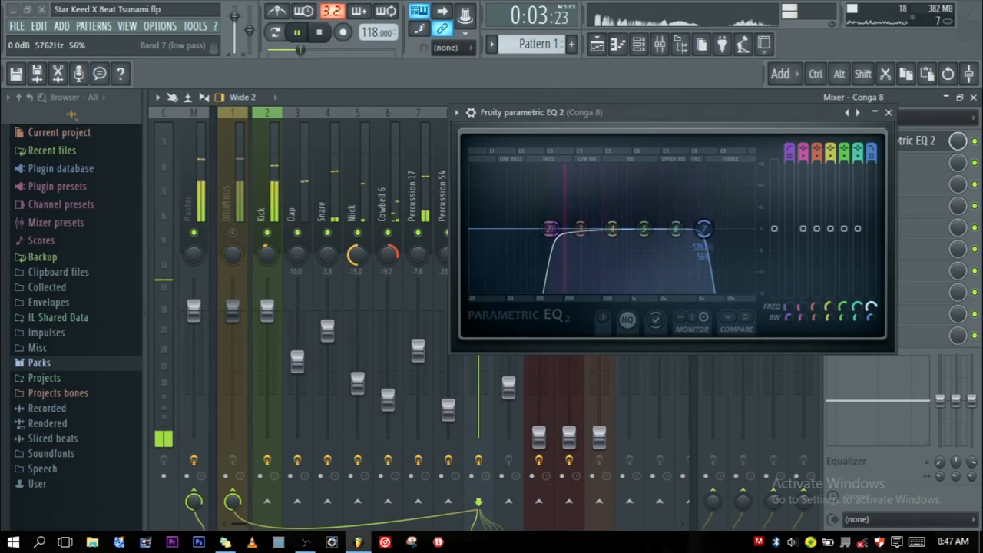
drag(872, 317, 872, 315)
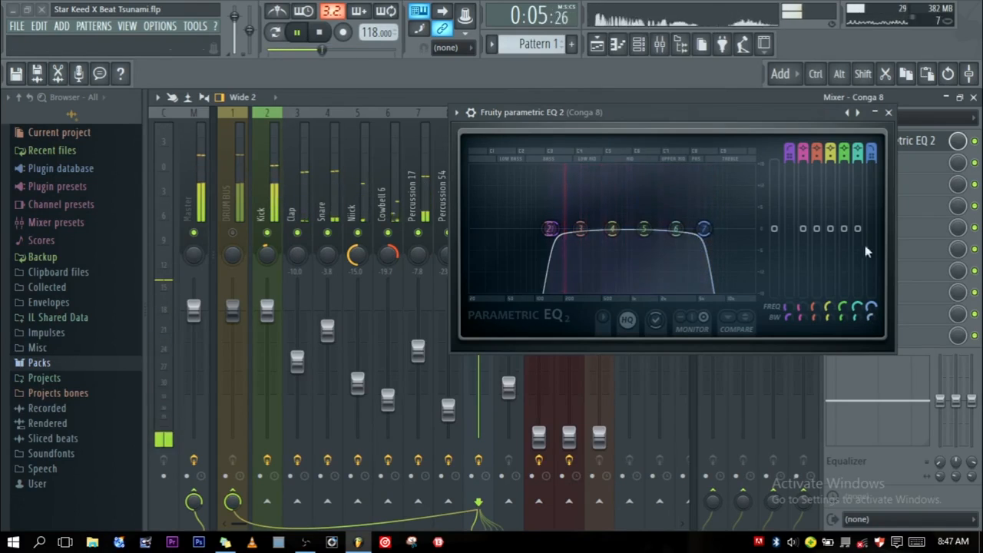
click(889, 113)
click(859, 18)
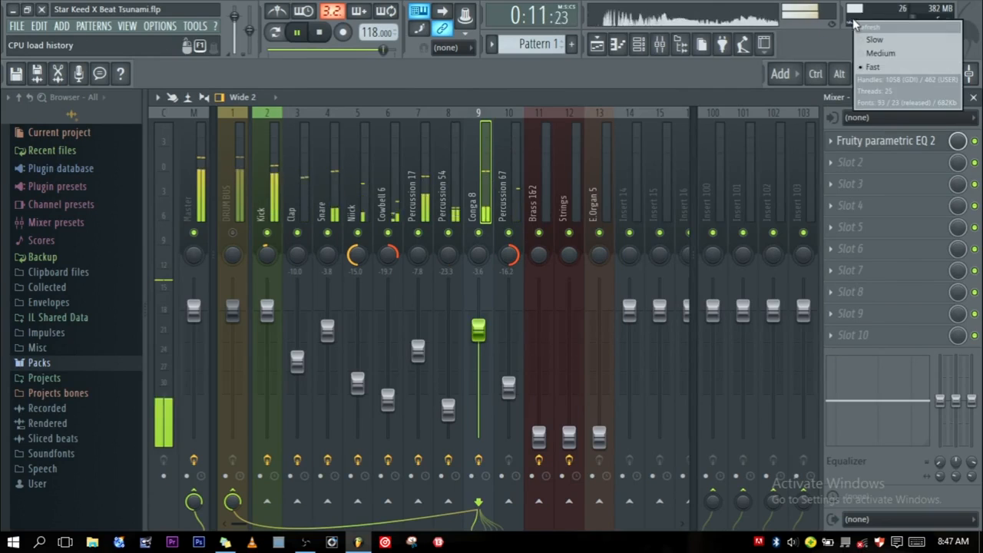
click(882, 69)
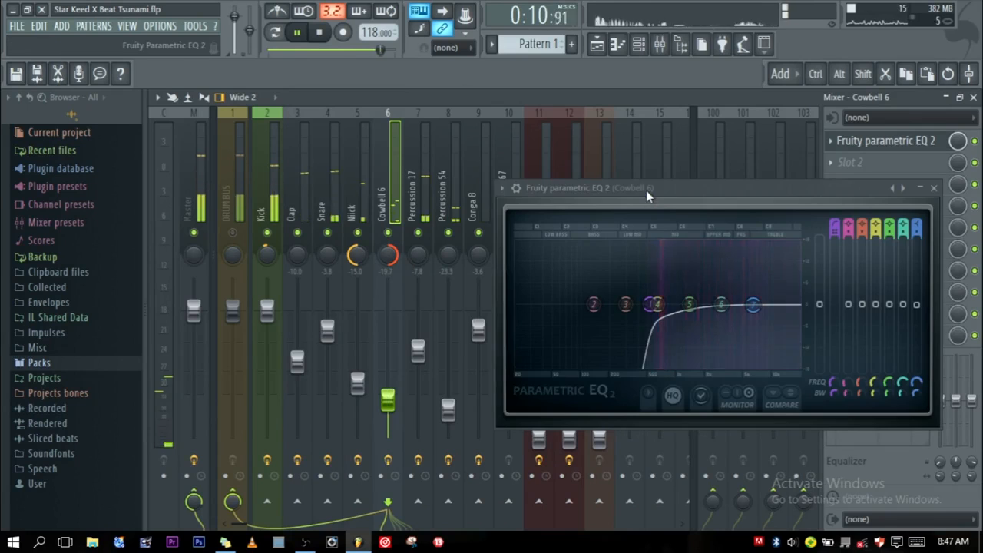
- Review the Cowbell 6 equalizer curve and briefly mute the Kick to hear the pattern without it
drag(653, 182, 600, 157)
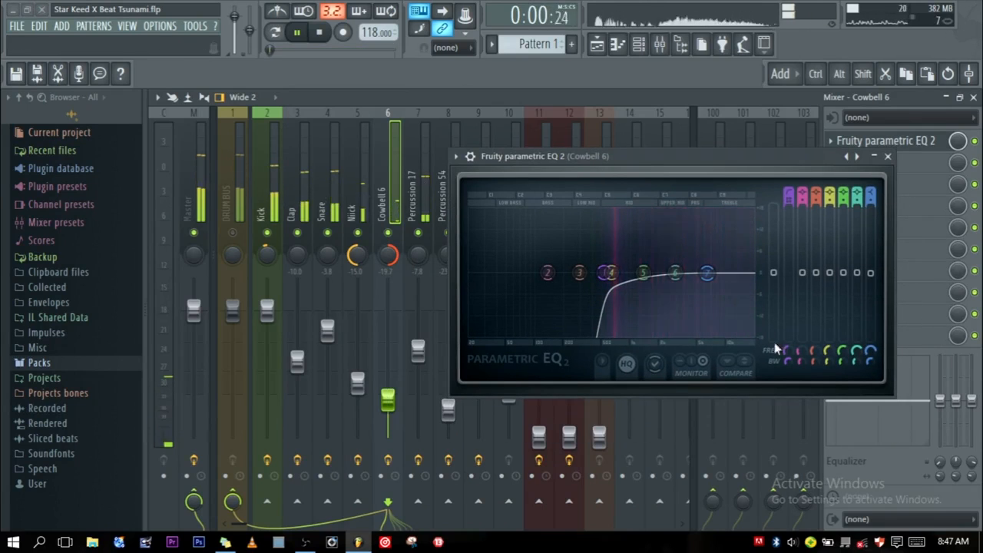
click(888, 156)
click(269, 232)
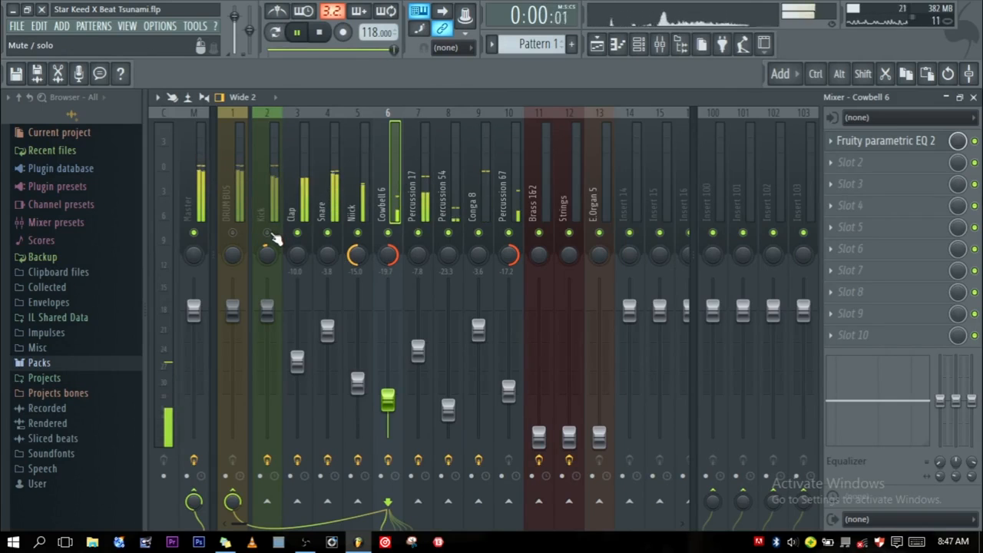
click(268, 232)
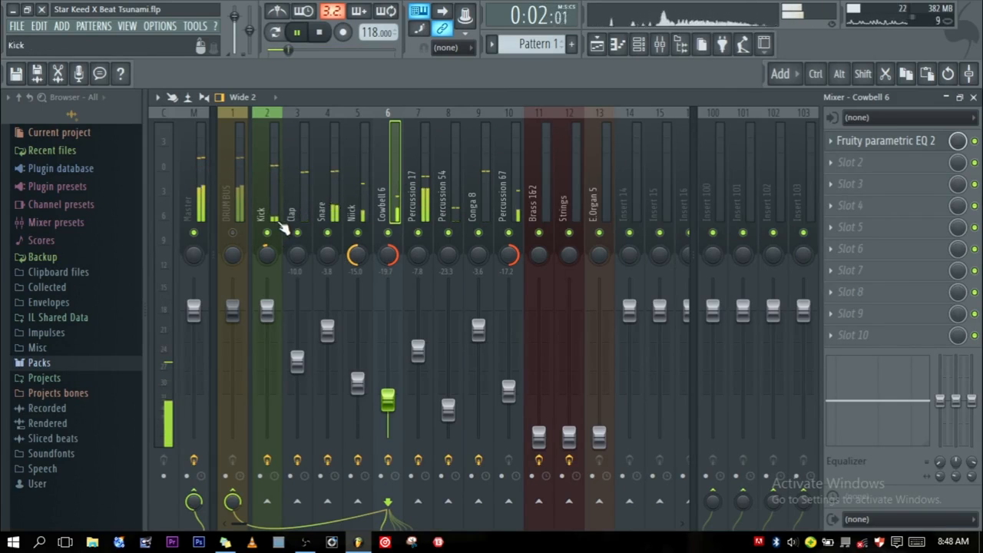
- Add Fruity Parametric EQ 2 to slot 1 of the Percussion 67 track
click(297, 211)
click(517, 176)
click(830, 146)
click(804, 137)
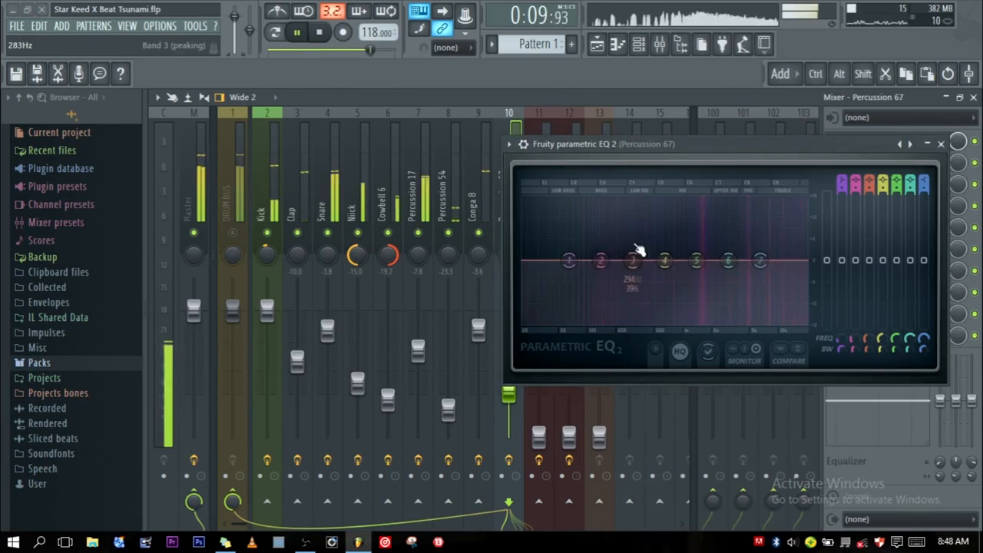
- Cut the lows on the Percussion 67 equalizer by lowering the band 1 low shelf to -18 dB and shifting it toward band 2
drag(569, 261, 566, 323)
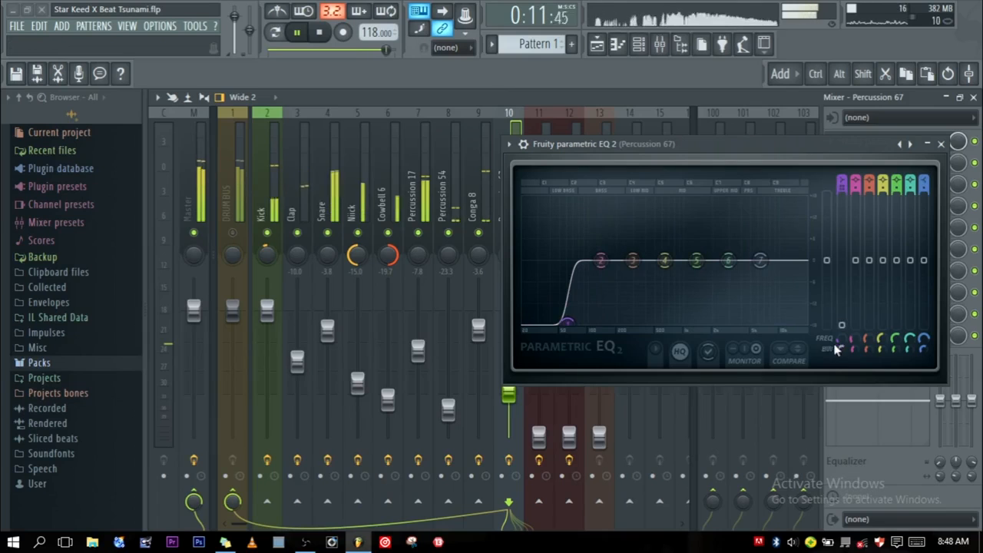
drag(841, 339, 841, 337)
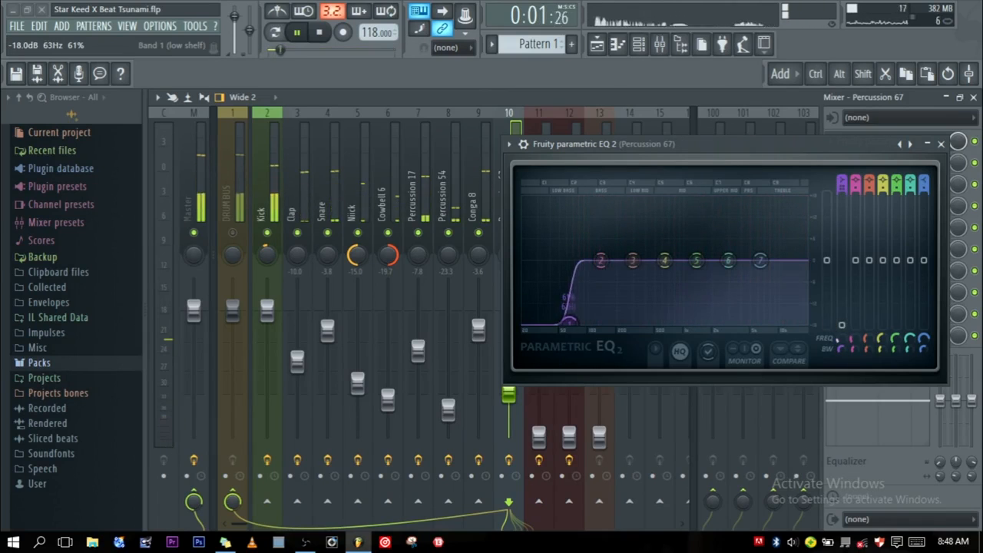
drag(568, 321, 588, 309)
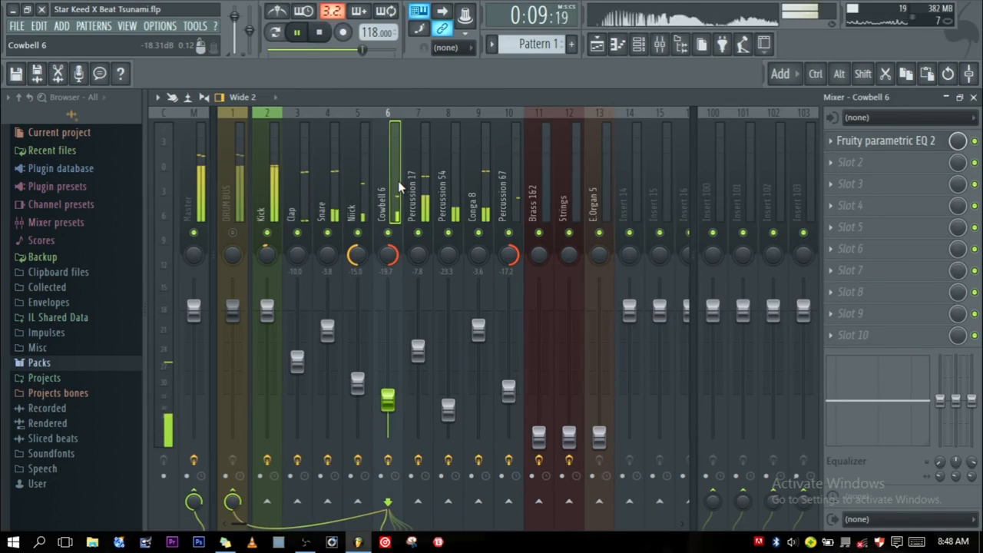
- Play the pattern and check the levels and effects of the individual drum tracks, finishing on the DRUM BUS track
key(space)
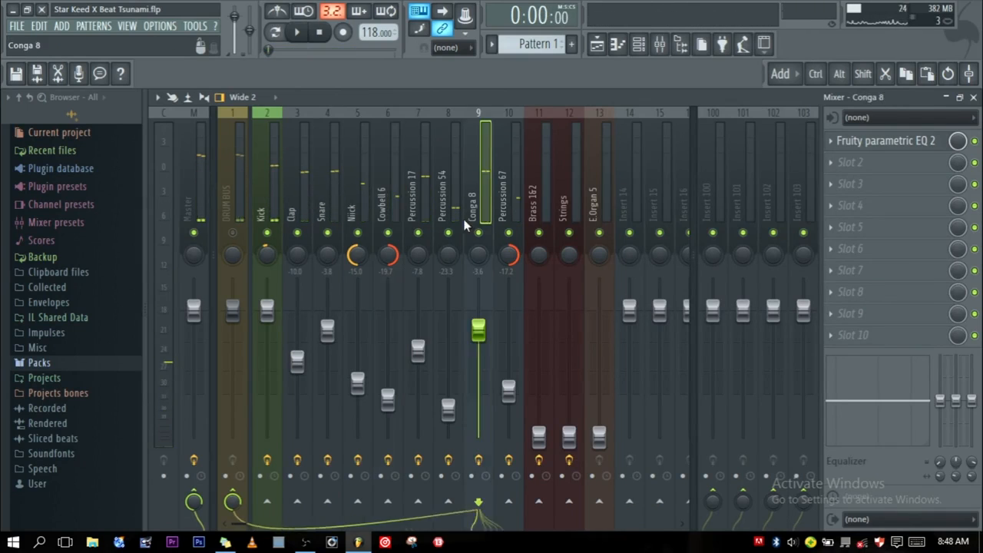
click(303, 173)
click(358, 173)
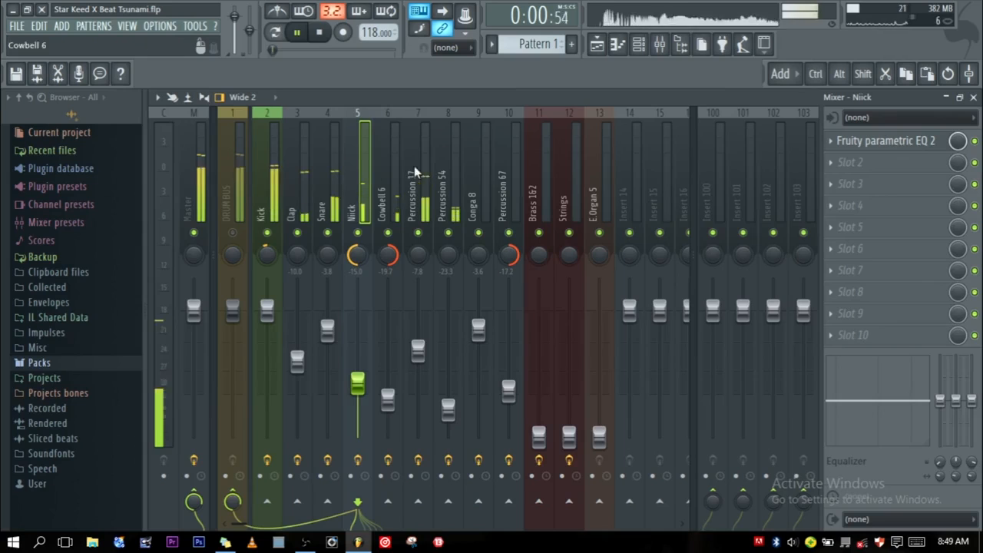
click(296, 198)
click(265, 192)
click(396, 185)
click(484, 185)
click(269, 192)
click(238, 212)
key(space)
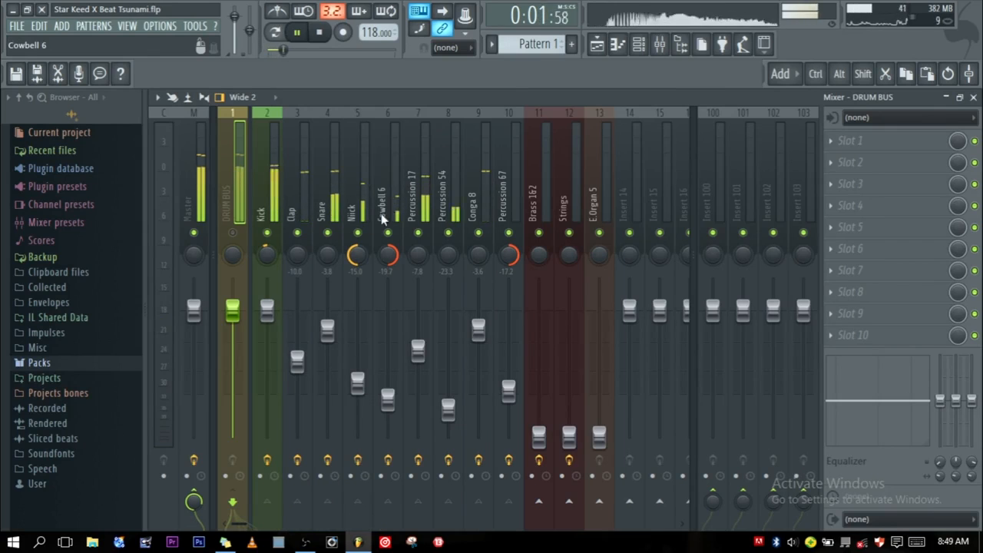
- Lower the DRUM BUS fader to -9.7 dB and add Fruity Parametric EQ 2 to slot 1 of its effects
key(space)
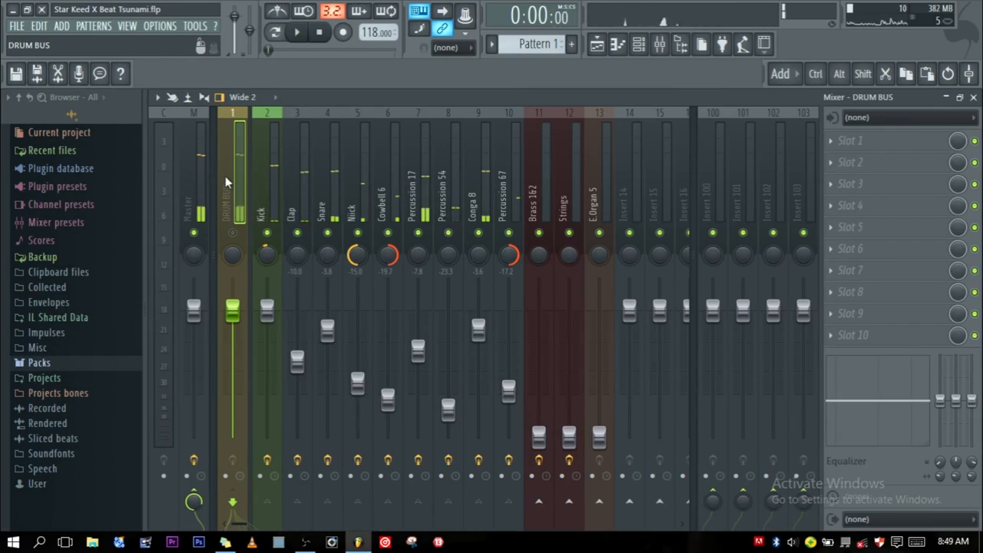
drag(232, 311, 232, 437)
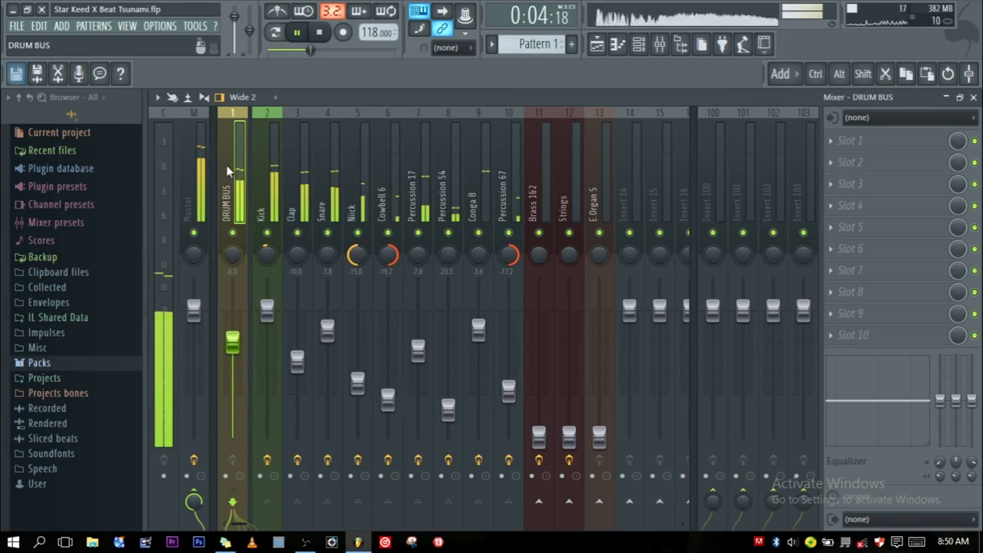
click(836, 143)
click(795, 131)
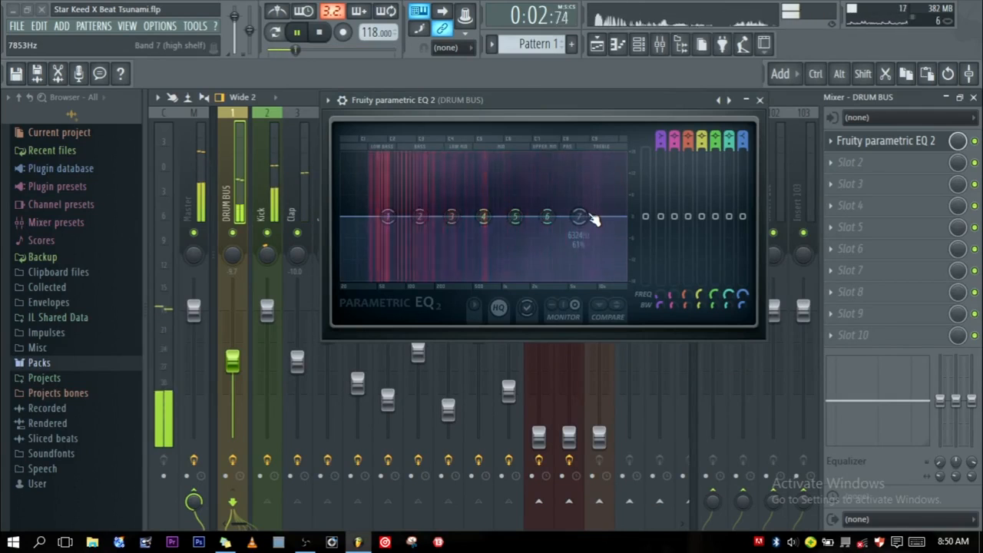
drag(486, 101, 659, 89)
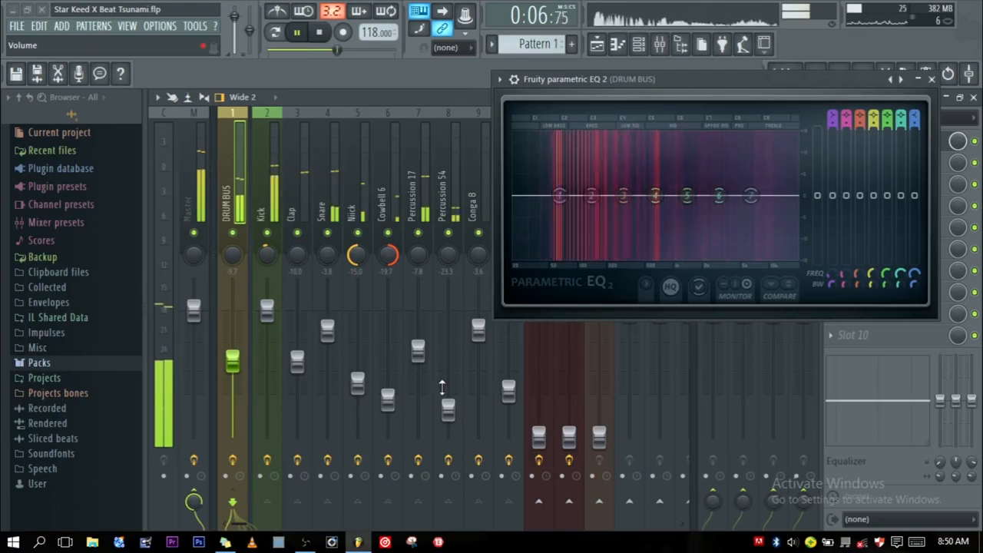
- Raise the Percussion 54 fader to -19.9 dB and shift band 1 of the DRUM BUS equalizer lower in frequency
mouse_move(448, 408)
mouse_down()
mouse_move(448, 373)
mouse_move(448, 400)
mouse_up()
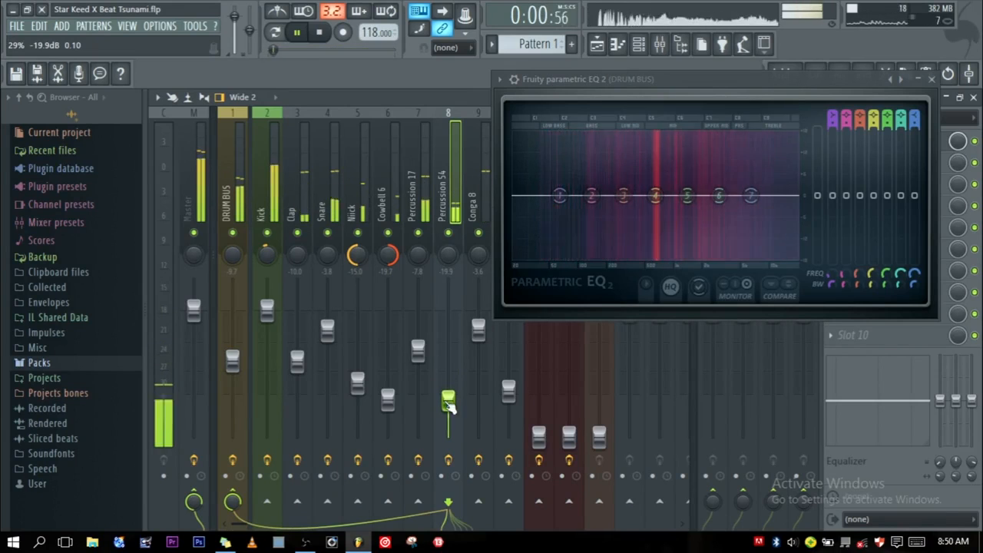
drag(612, 86, 494, 131)
drag(436, 246, 415, 246)
right_click(415, 246)
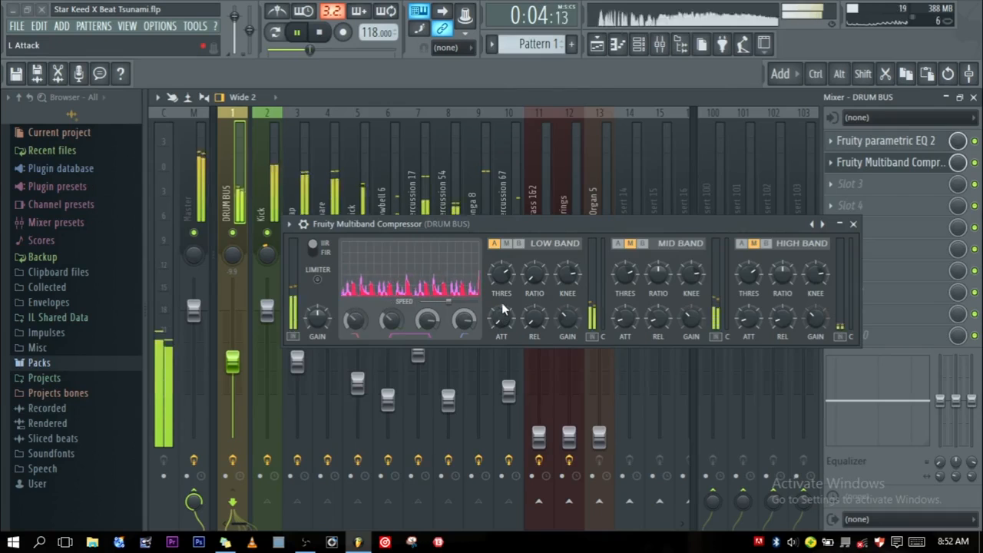
- Adjust the low band's threshold and release in the DRUM BUS Fruity Multiband Compressor
drag(501, 275, 501, 283)
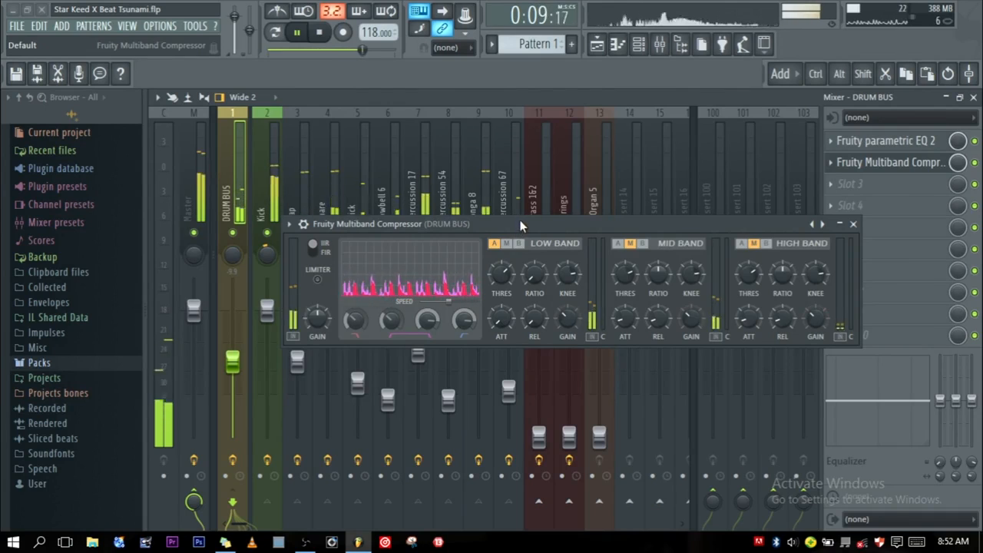
drag(535, 326, 534, 324)
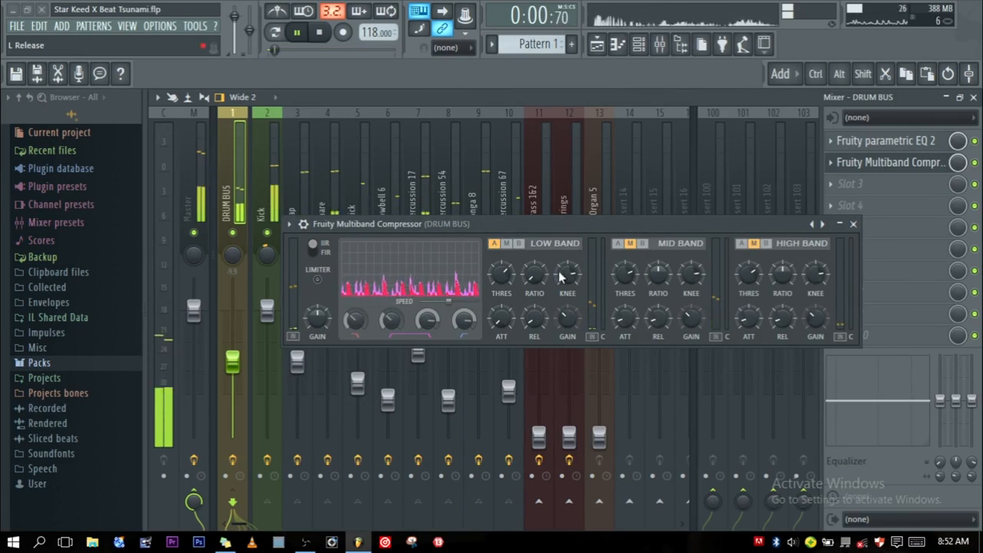
- Isolate the compressor's mid band by muting the low band and activating the mid band, and adjust the mid release
click(506, 245)
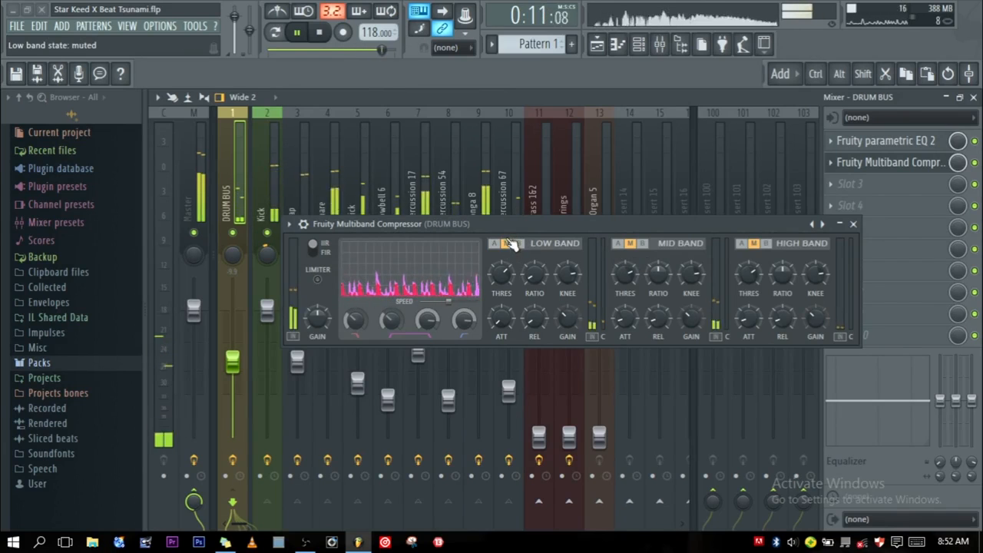
click(618, 245)
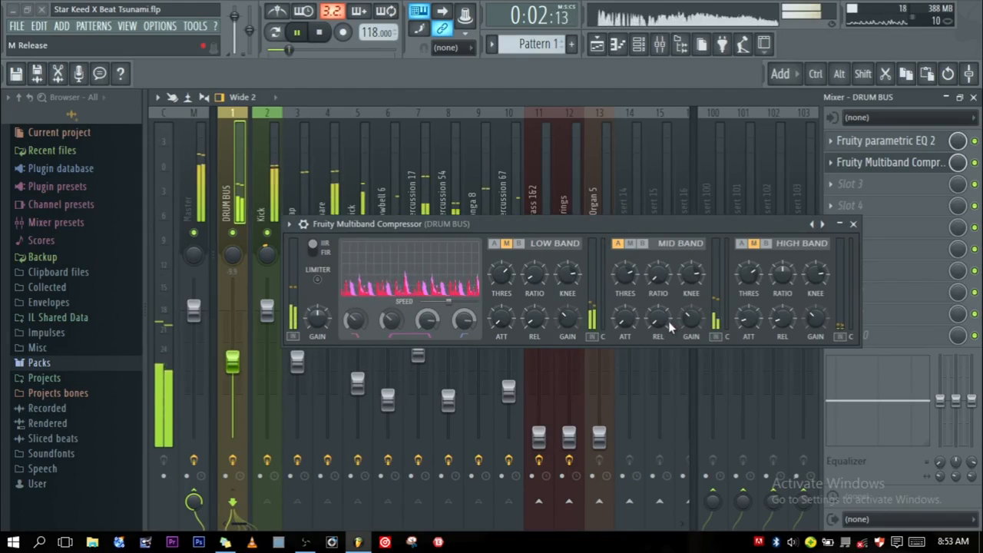
drag(659, 318, 658, 318)
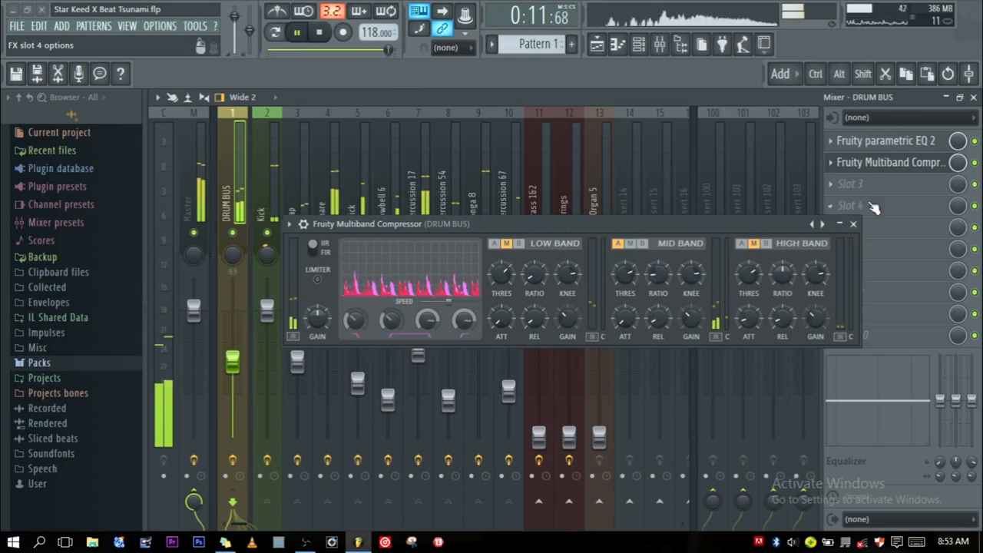
- Isolate the compressor's high band by activating it with the mid band muted, and adjust its threshold
click(755, 243)
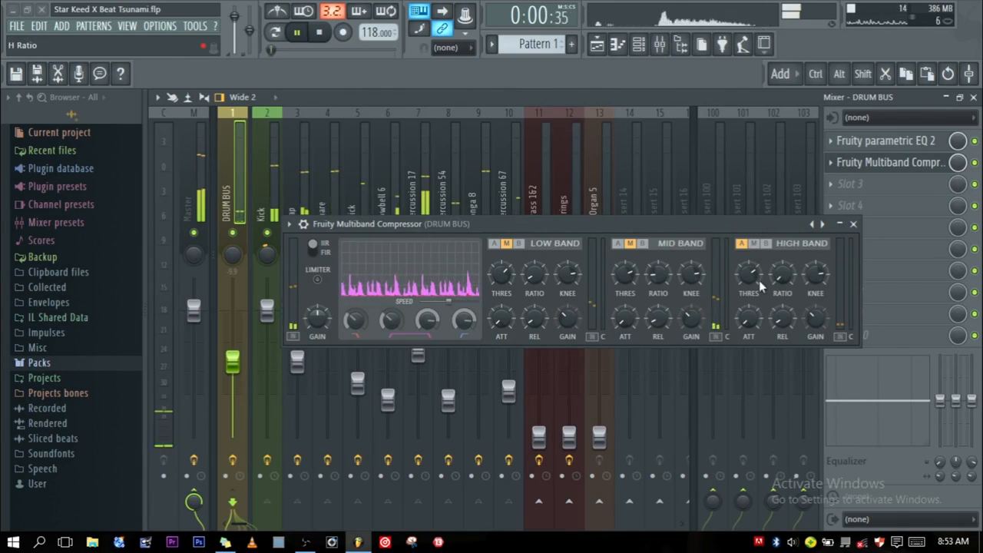
drag(749, 274, 749, 285)
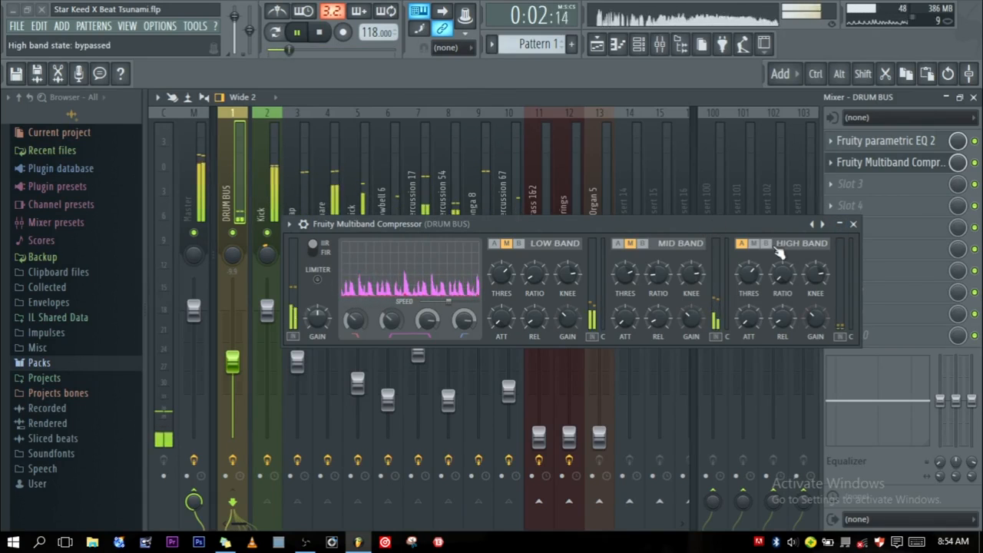
- Reactivate the compressor's mid and low bands alongside the high band and close the plugin window
click(619, 244)
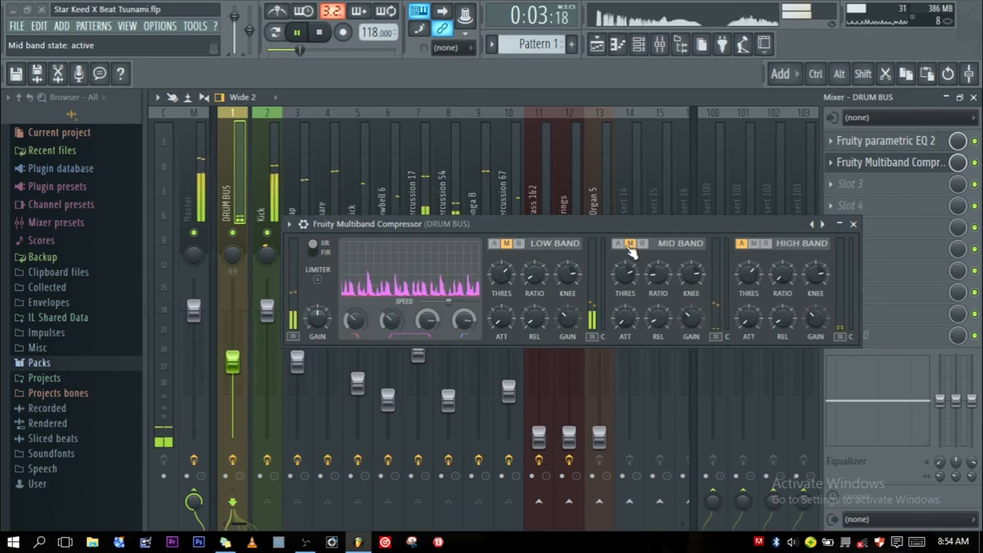
click(495, 244)
drag(572, 227, 574, 226)
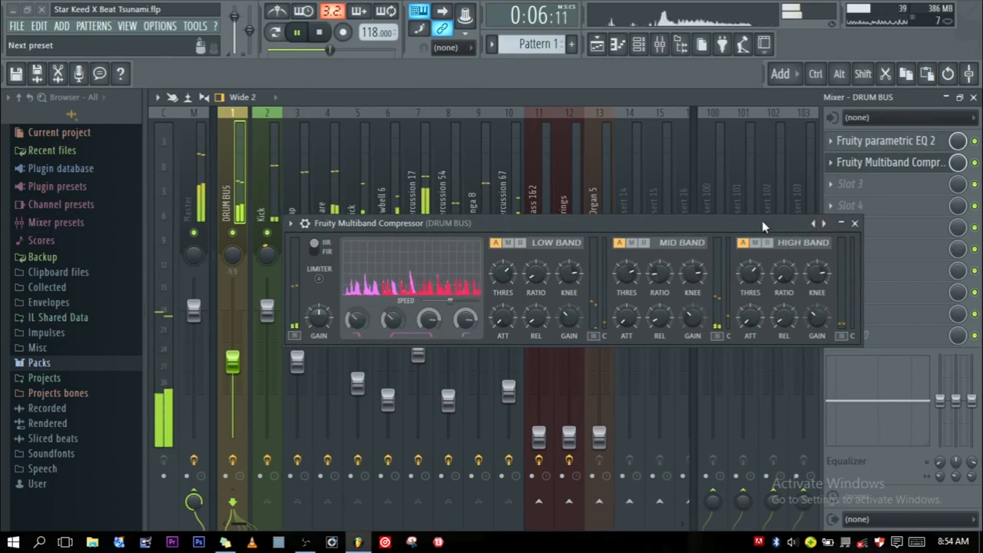
click(855, 222)
- Select the DRUM BUS track and lower its fader to -12.0 dB
click(266, 191)
click(237, 201)
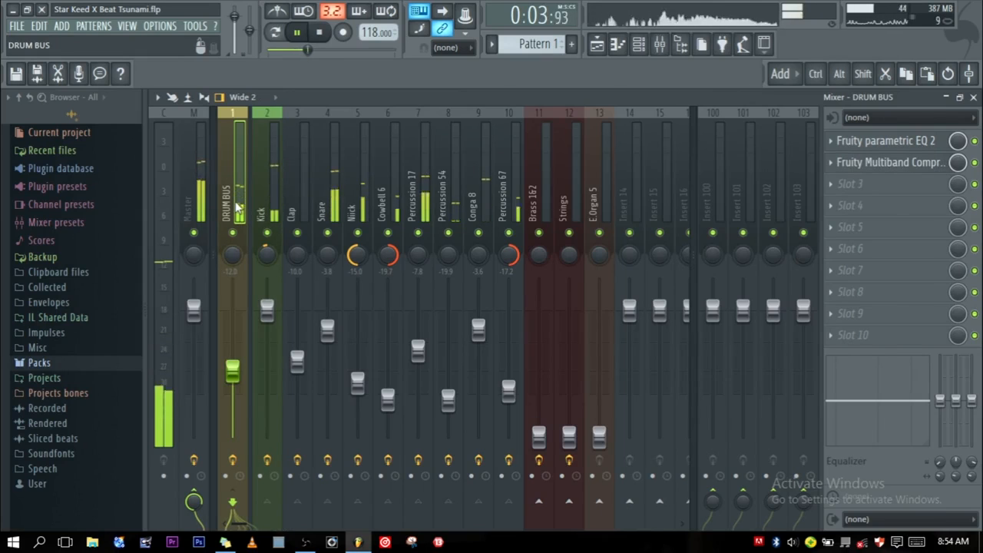
- Check the individual drum tracks while the pattern plays, mute Niick, and stop playback
click(446, 208)
click(475, 209)
click(297, 211)
click(361, 179)
click(443, 180)
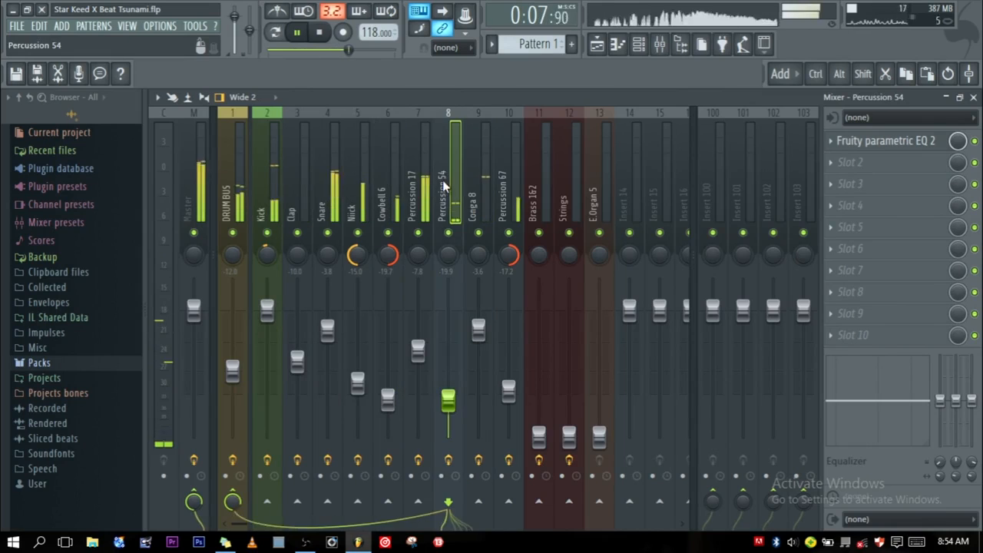
click(481, 184)
click(506, 196)
click(419, 192)
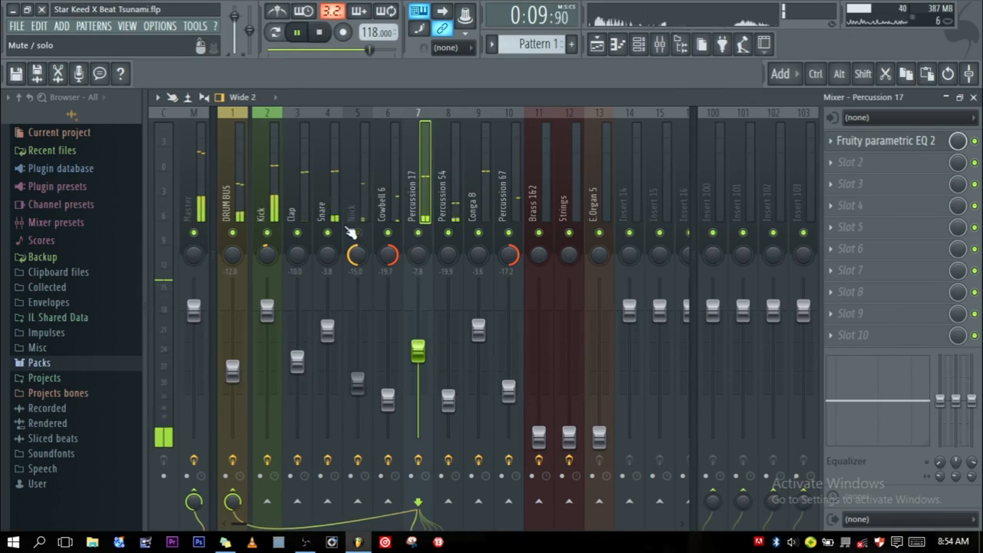
click(357, 232)
key(space)
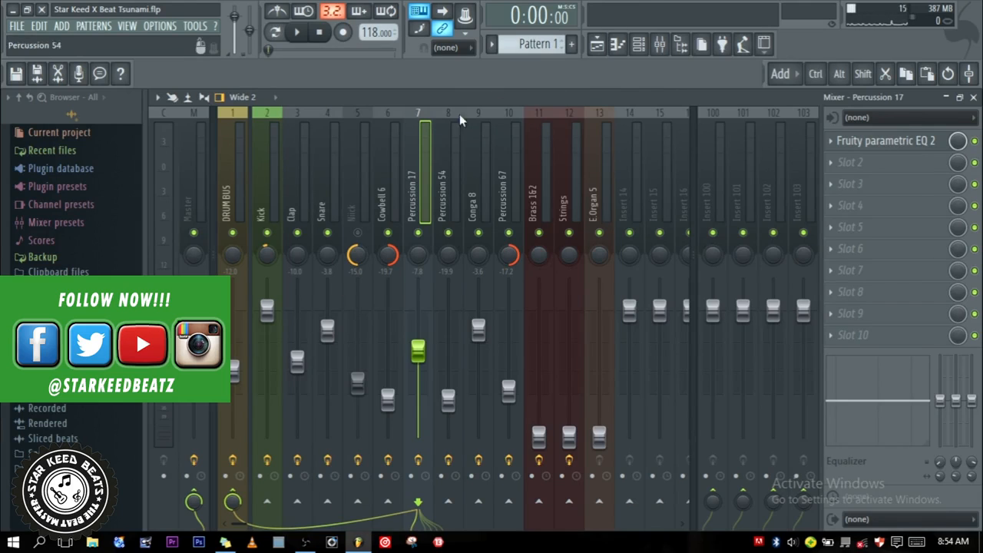
- Unmute Niick and review the effect chains of the drum tracks from Kick through Conga 8, finishing on Percussion 17
click(369, 171)
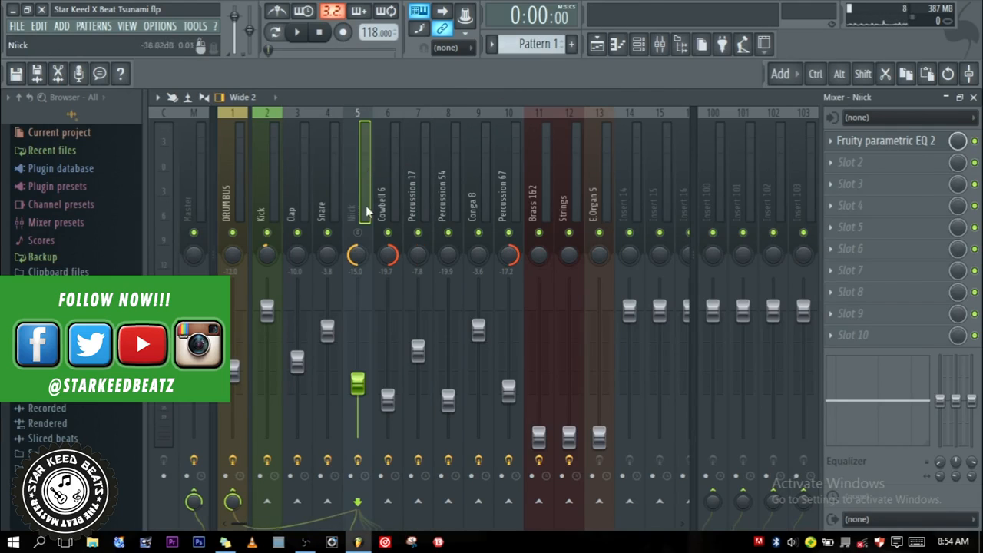
click(336, 171)
click(384, 198)
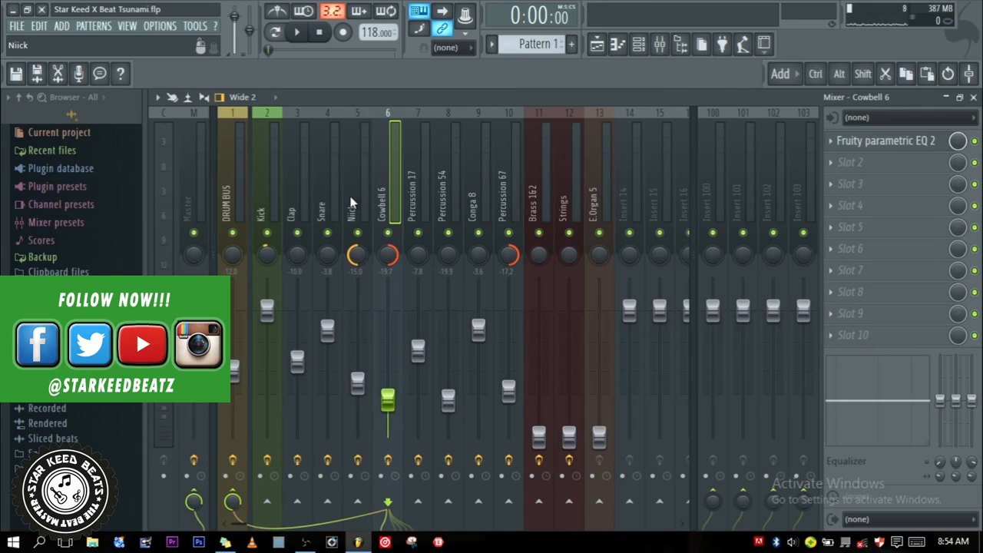
click(406, 197)
click(329, 196)
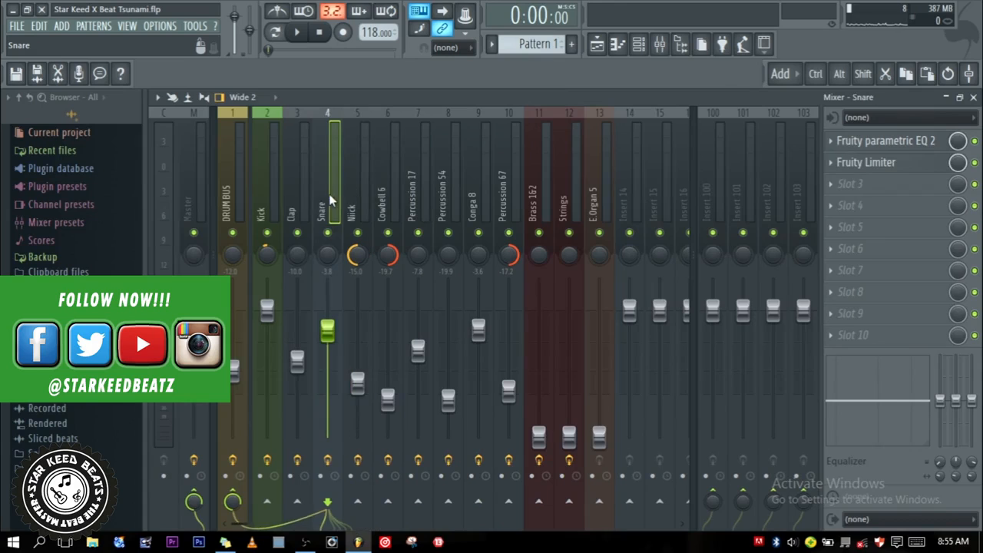
click(303, 199)
click(281, 205)
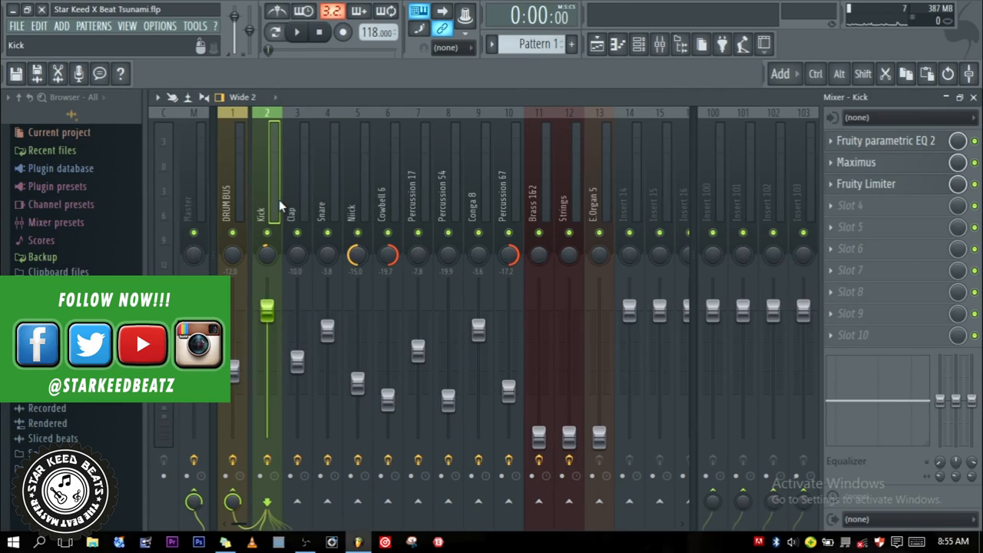
click(306, 206)
click(352, 185)
click(387, 179)
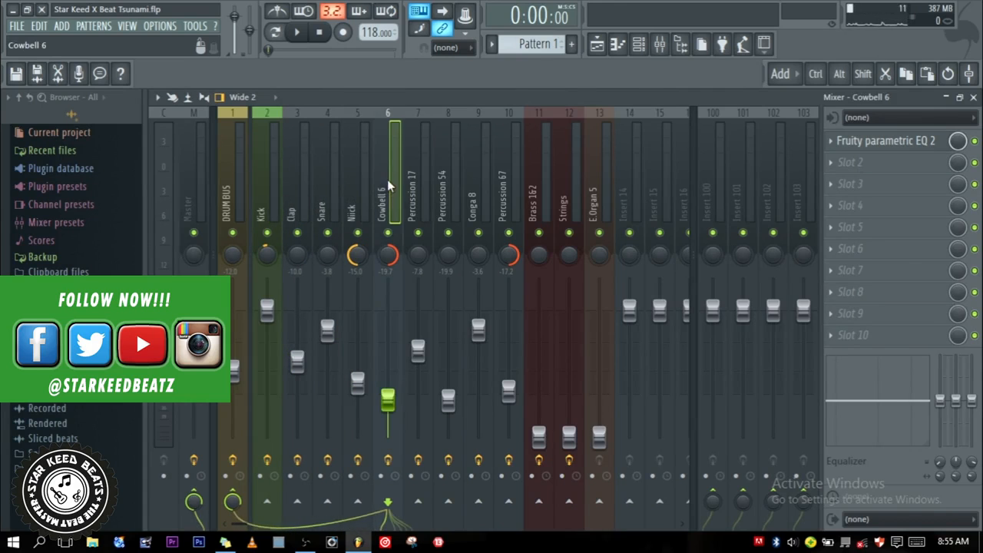
click(421, 174)
click(335, 196)
click(305, 201)
click(276, 201)
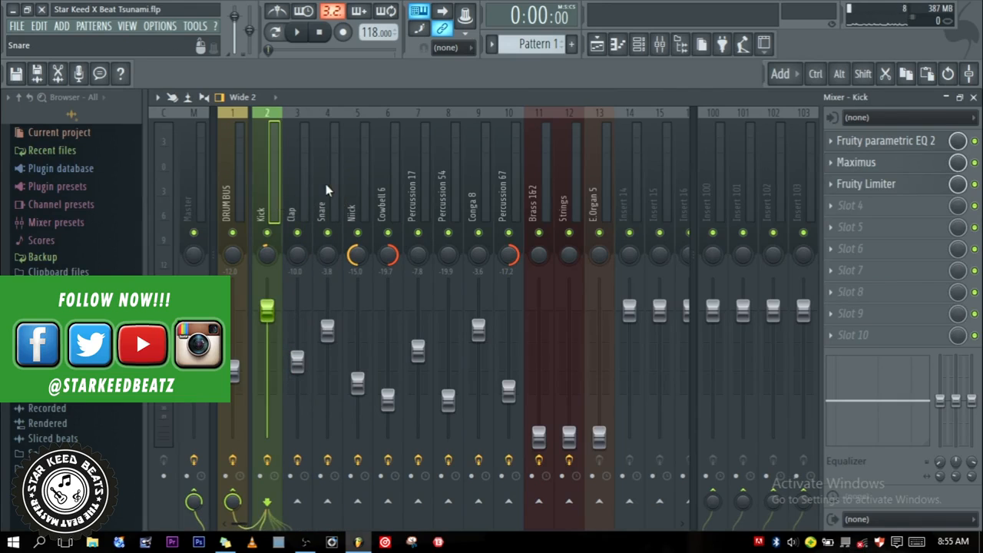
click(330, 182)
click(299, 186)
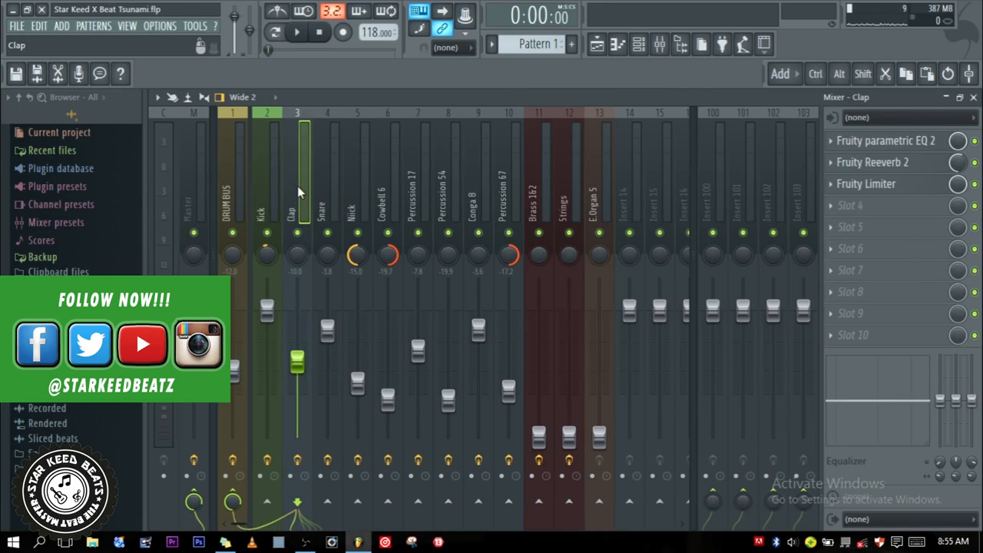
click(382, 185)
click(355, 191)
click(460, 195)
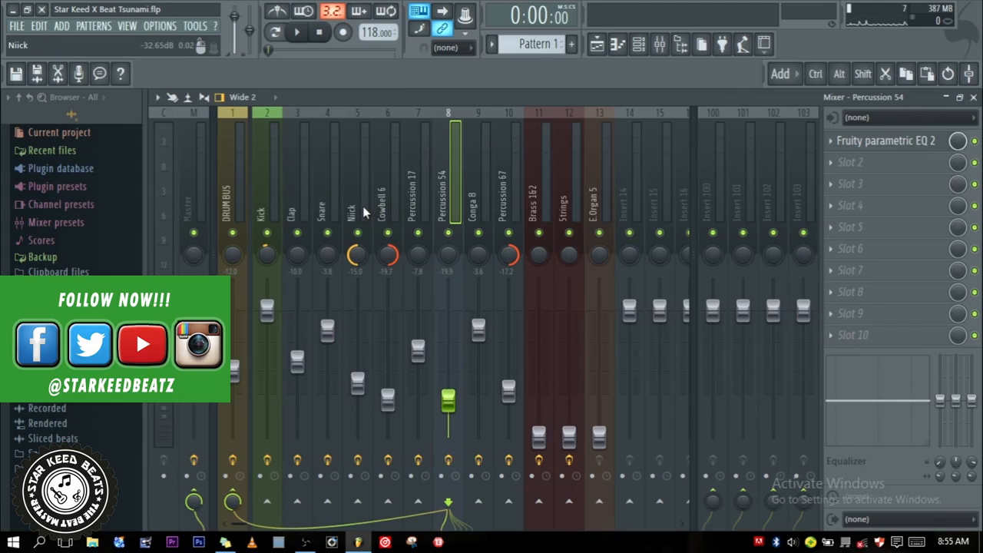
click(332, 184)
click(296, 186)
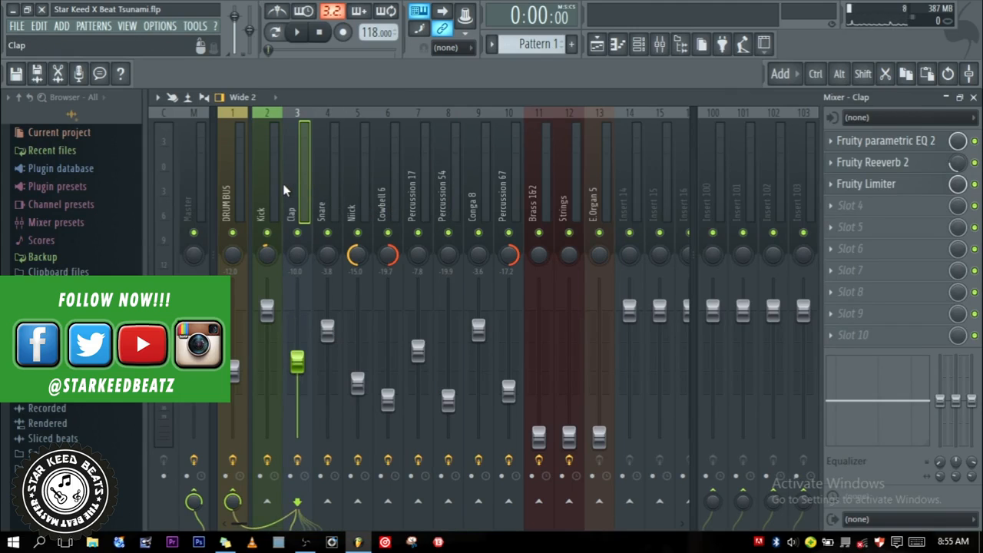
click(269, 184)
click(388, 185)
click(297, 186)
click(277, 205)
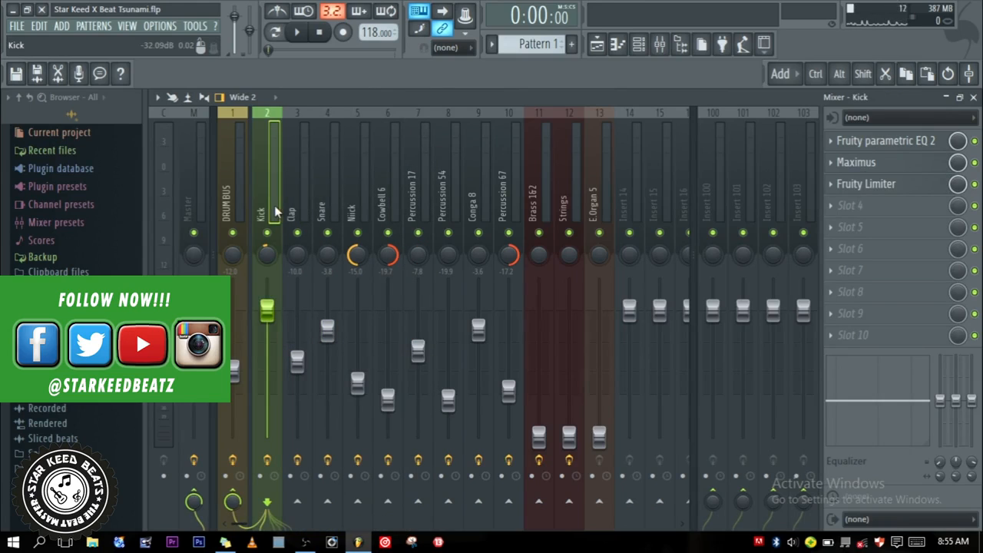
click(458, 193)
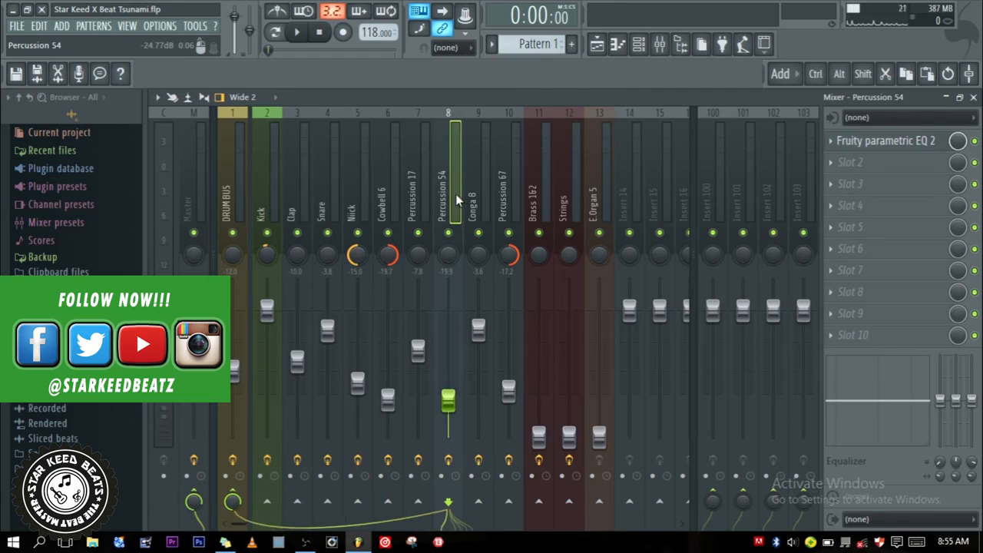
click(477, 191)
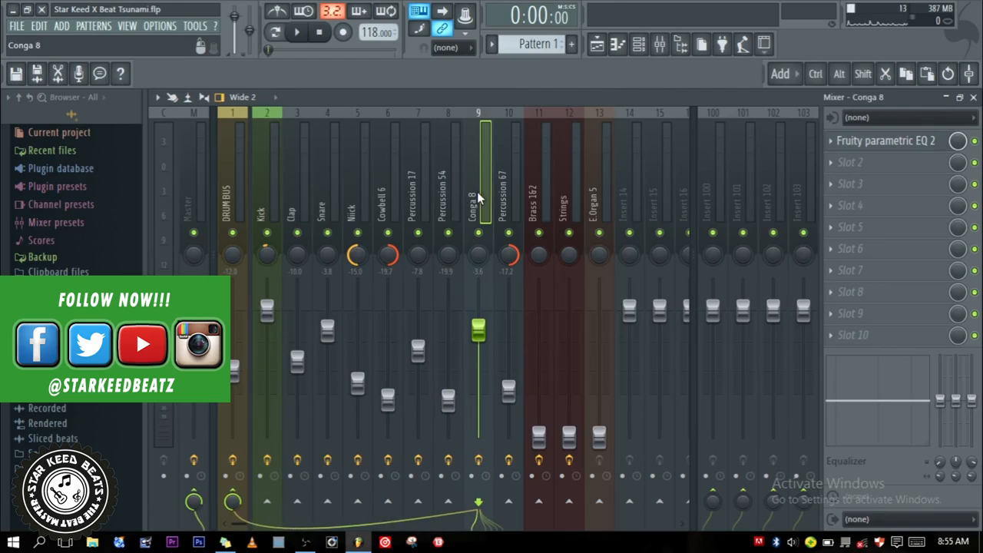
click(414, 188)
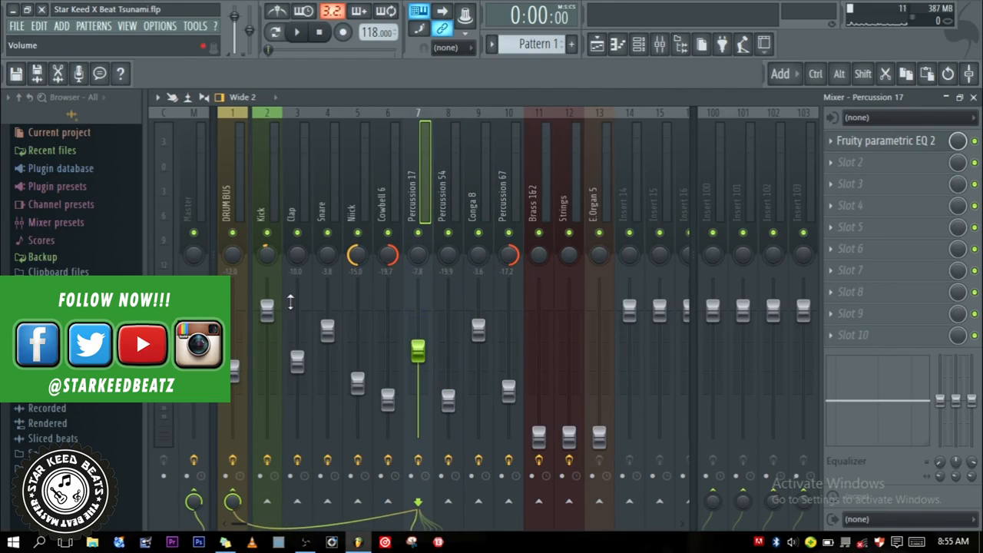